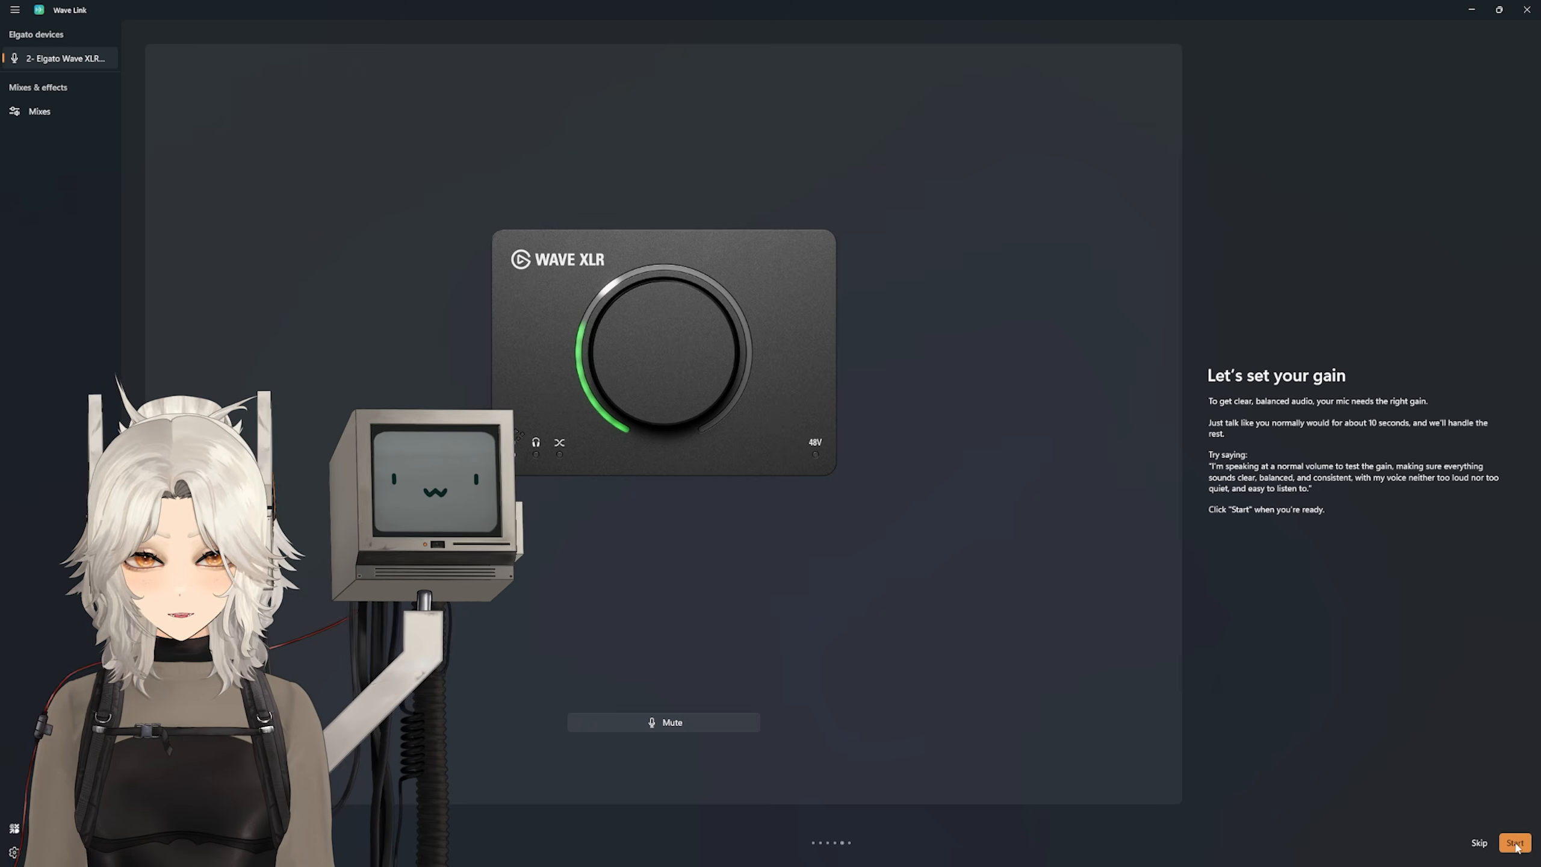
Step: Run the microphone gain check, lower the input gain to 50 dB, and complete the remaining device setup
left_click(1515, 843)
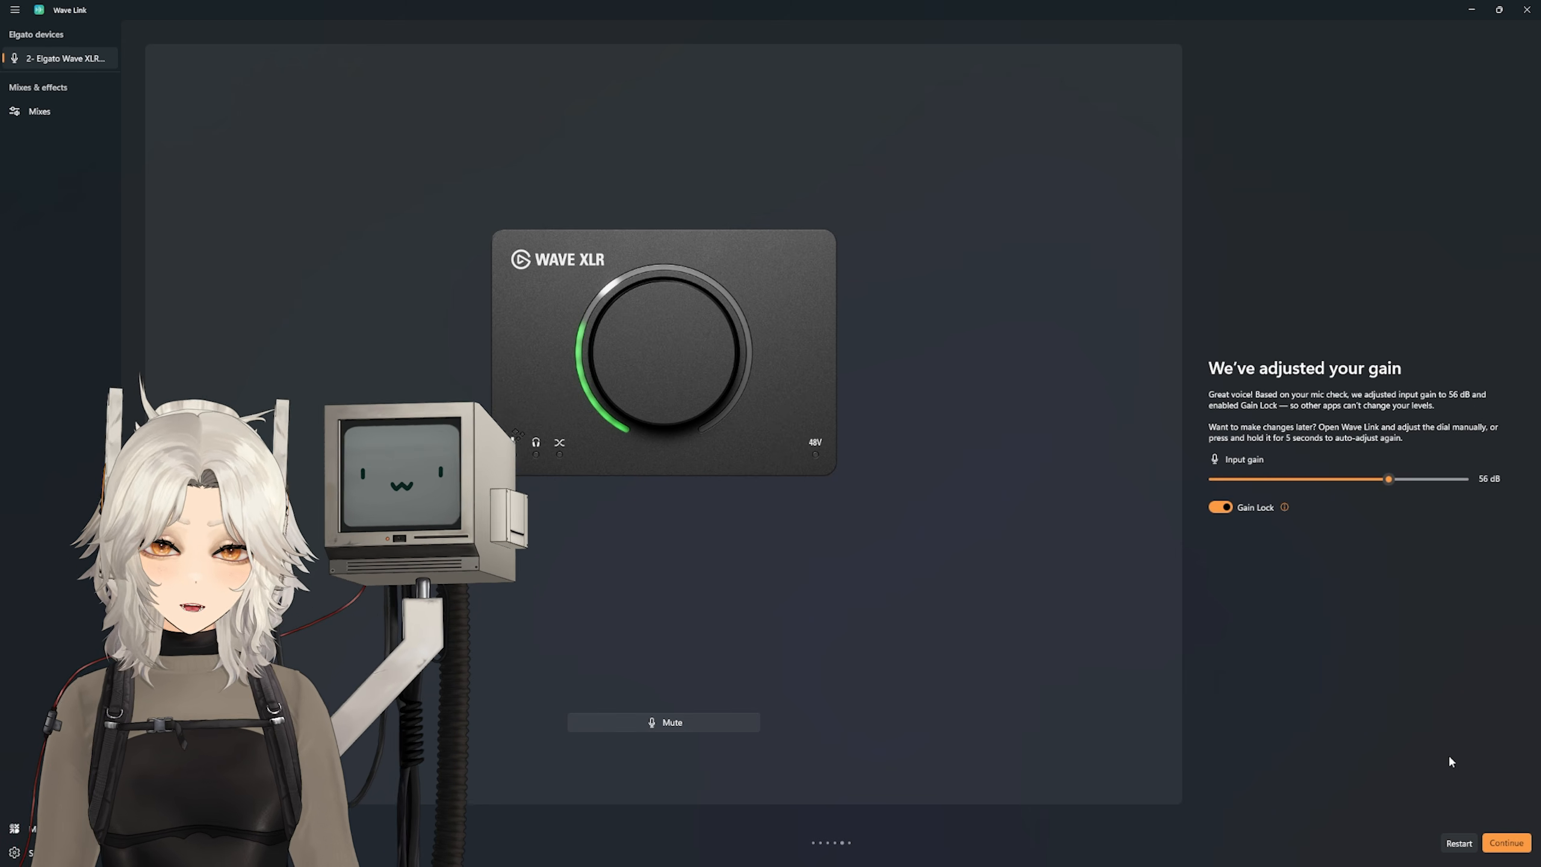
left_click_drag(1386, 479, 1375, 481)
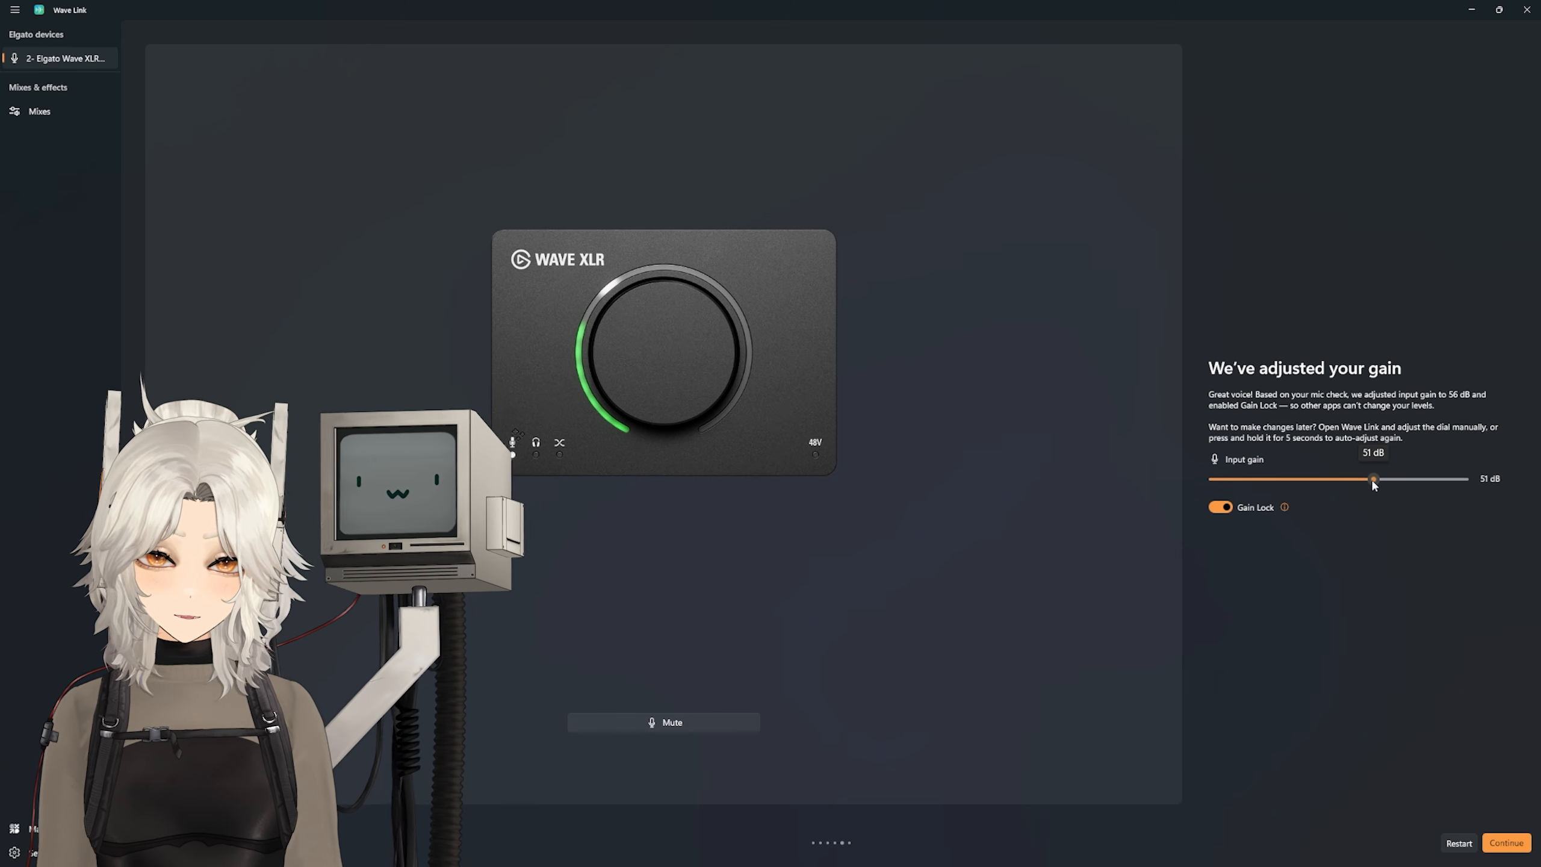
left_click(1507, 842)
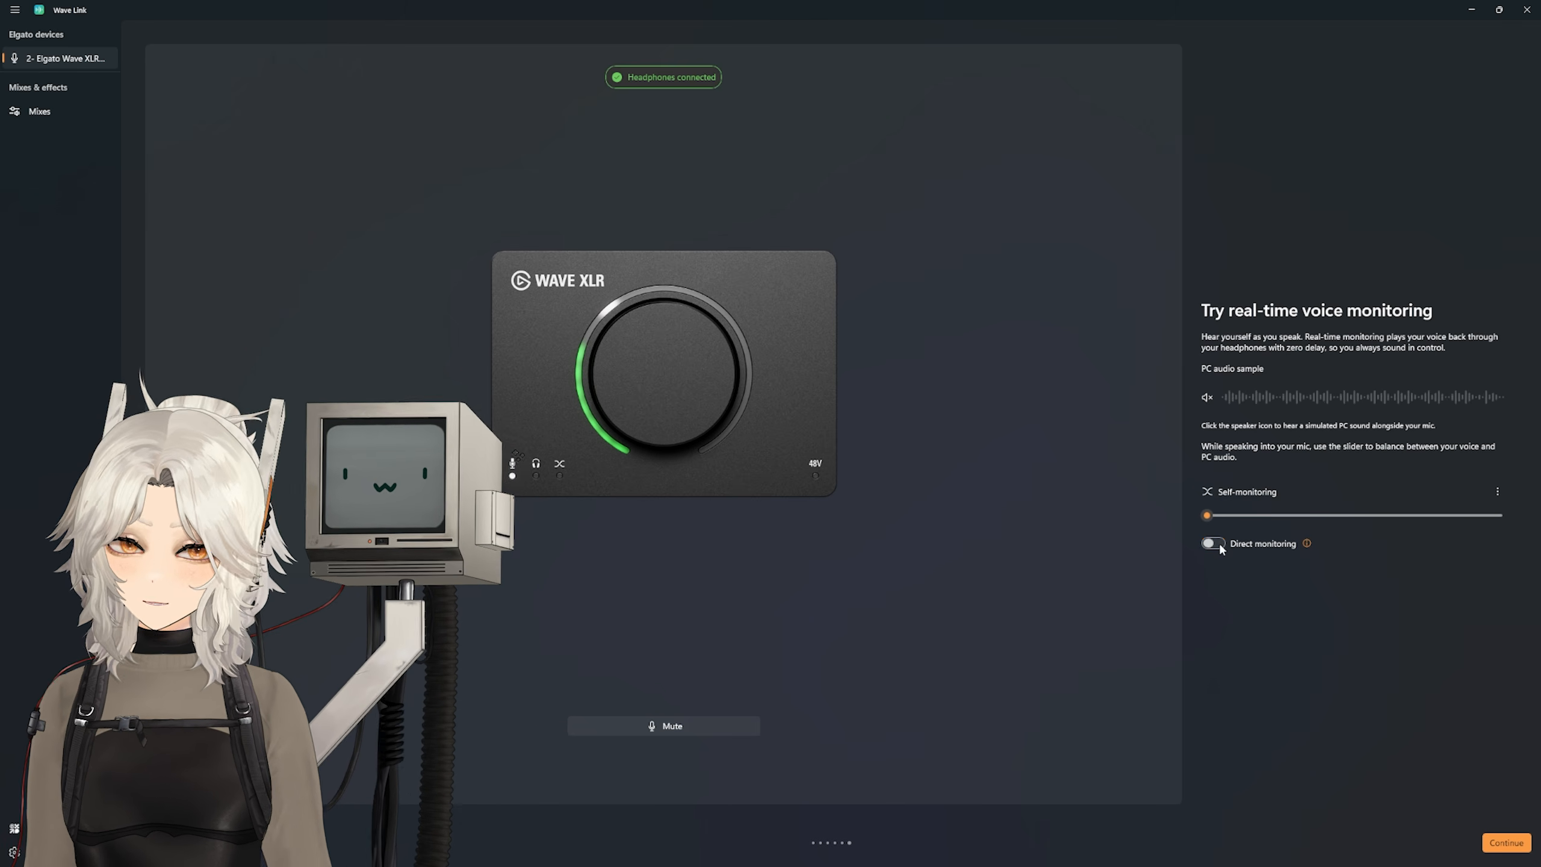
left_click(1504, 846)
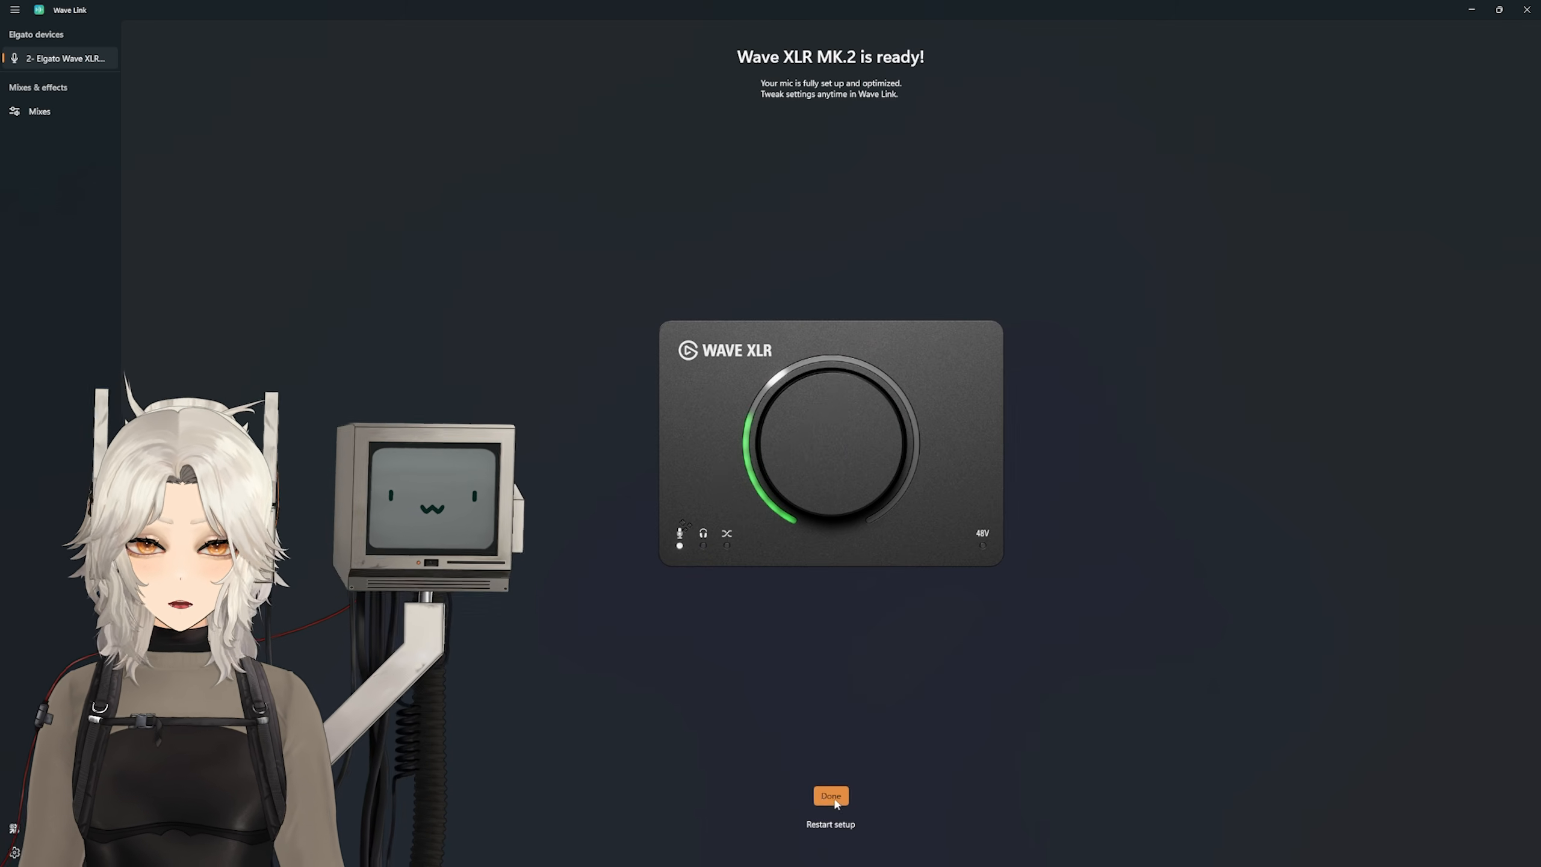
left_click(831, 796)
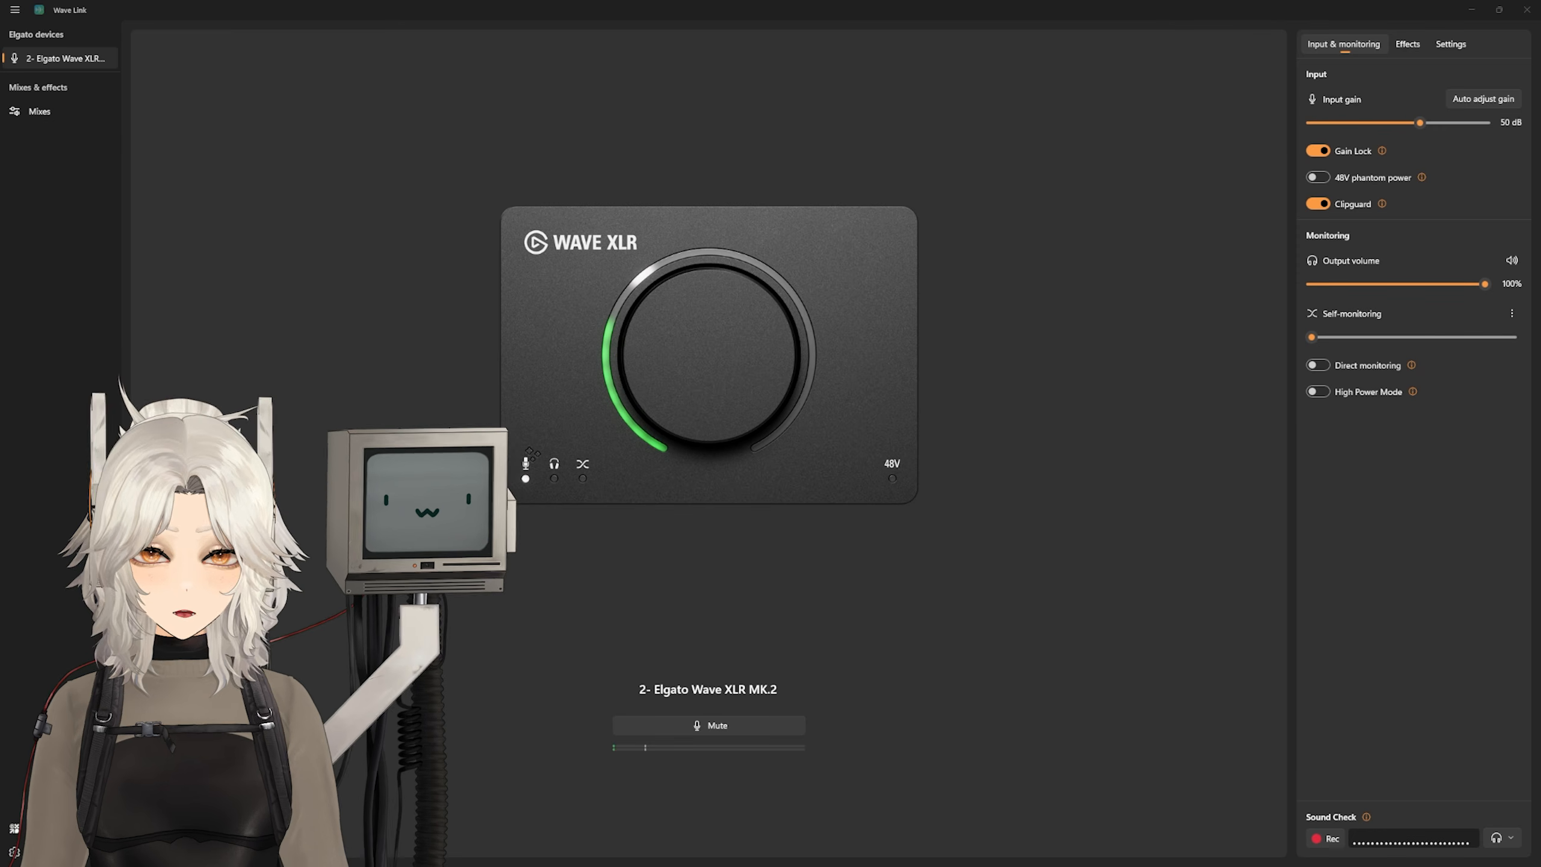
Step: Enable the Lowcut filter, Expander and Voice Tune hardware effects, viewing the Expander's threshold settings along the way
left_click(1406, 45)
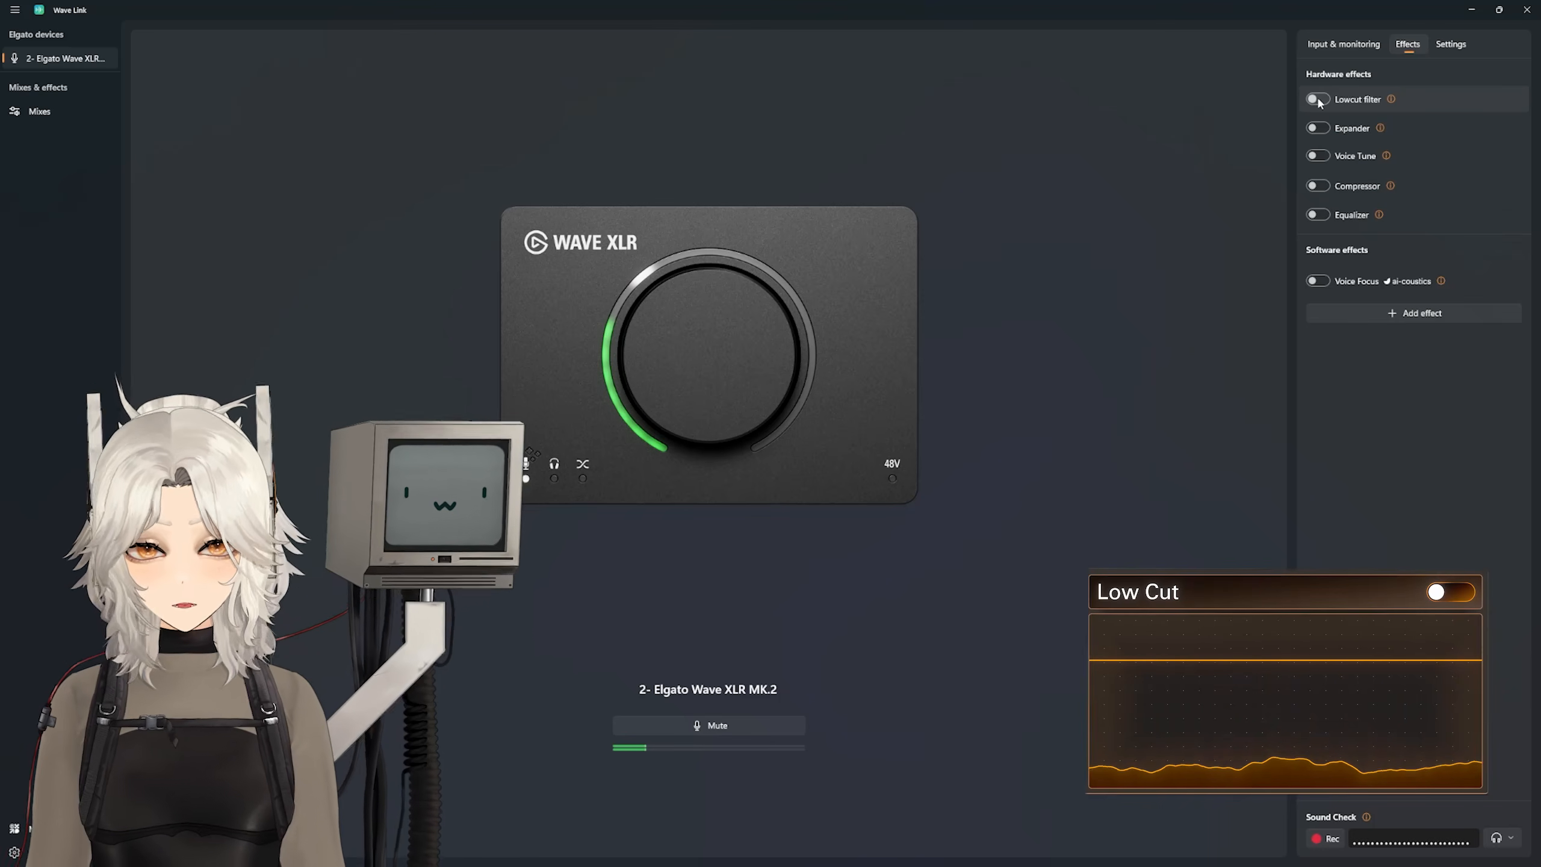
left_click(1318, 100)
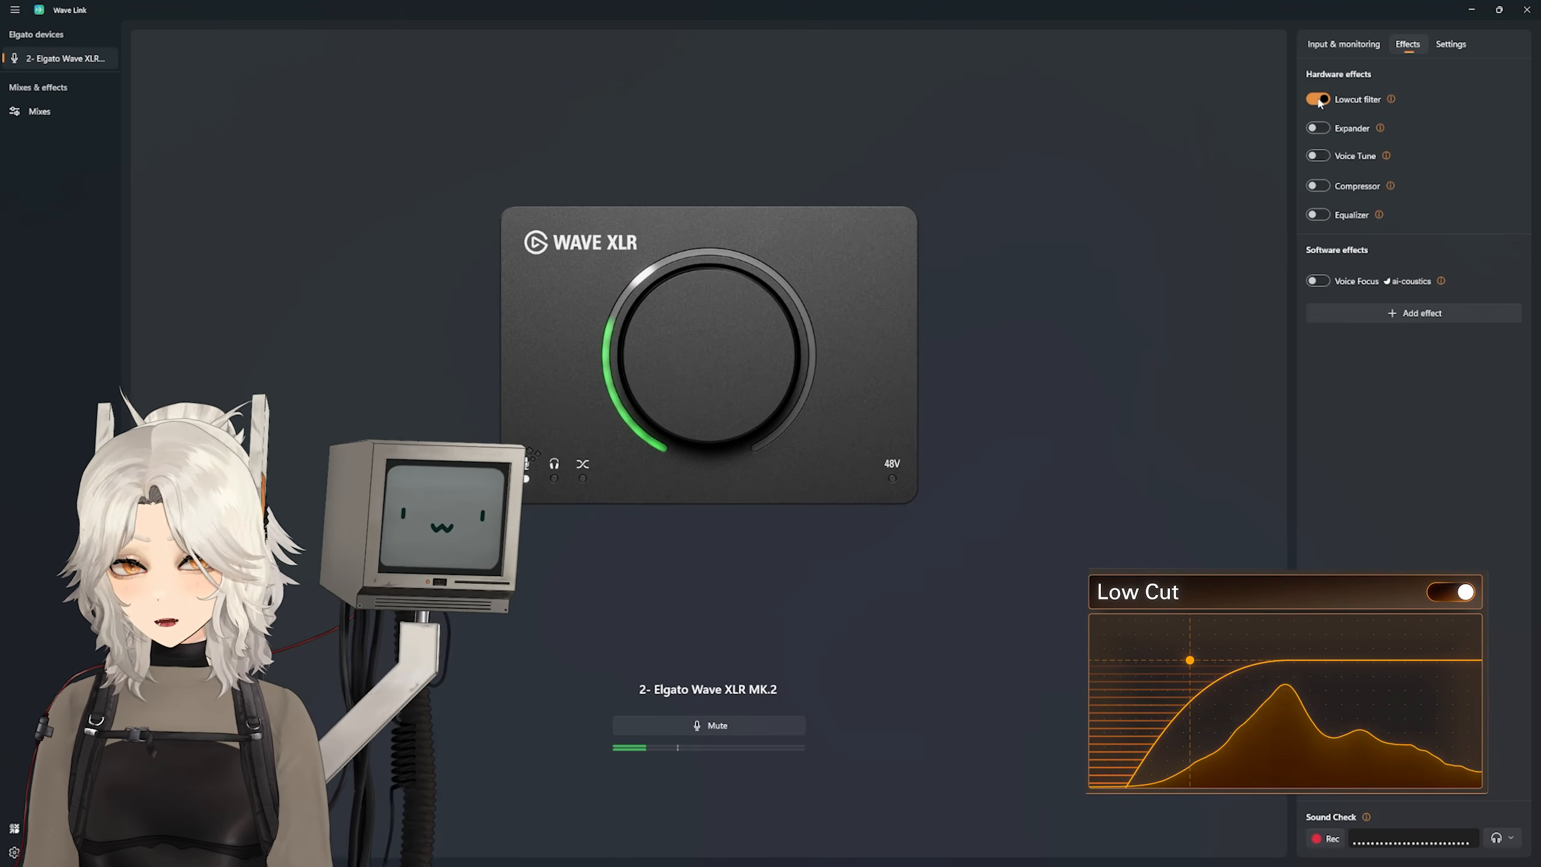
left_click(1316, 129)
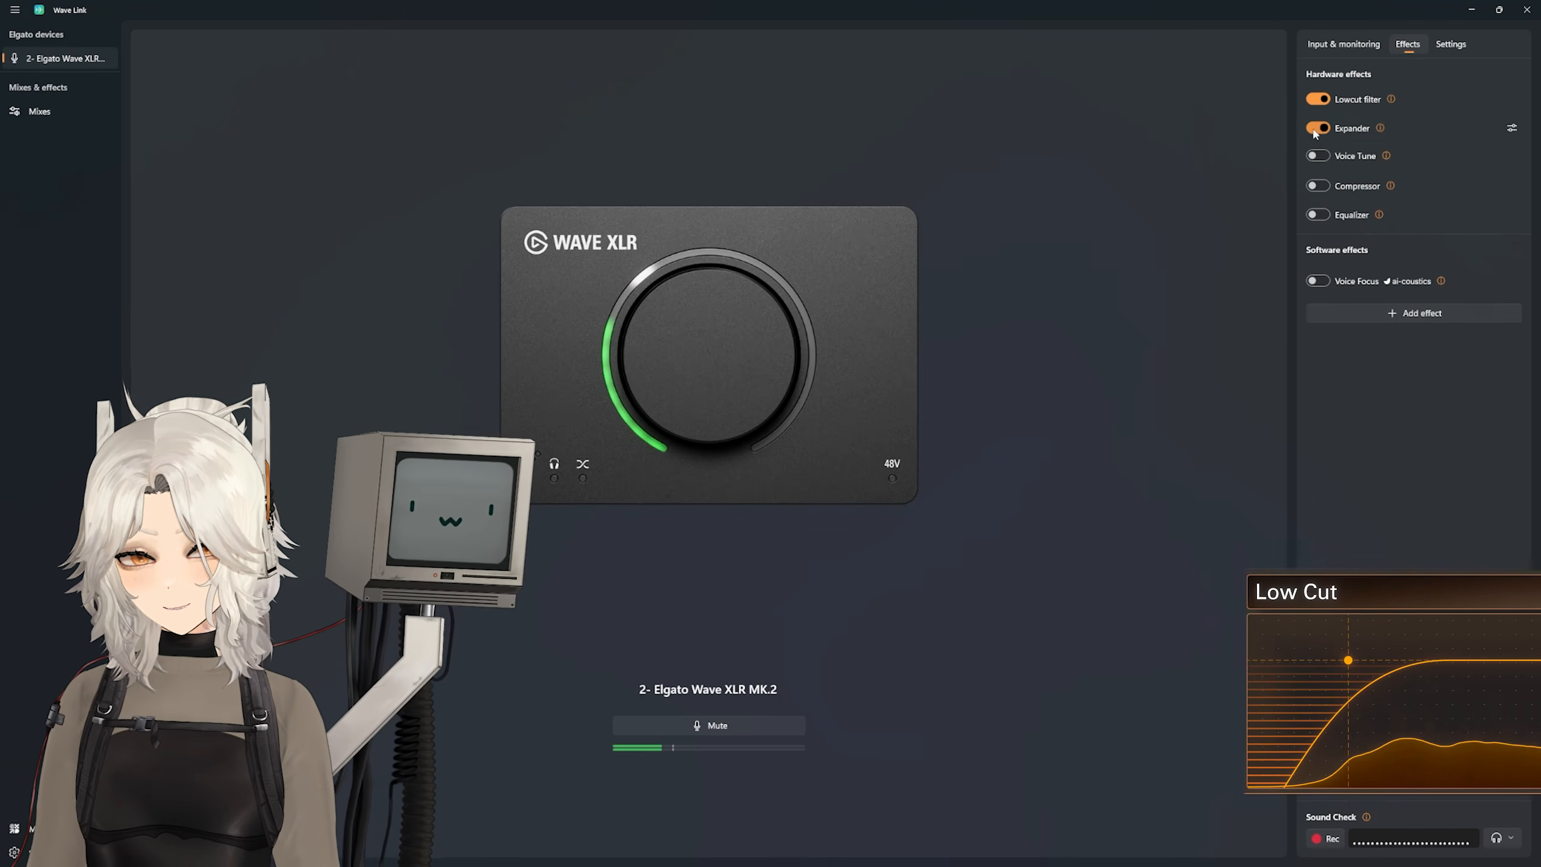
left_click(1512, 128)
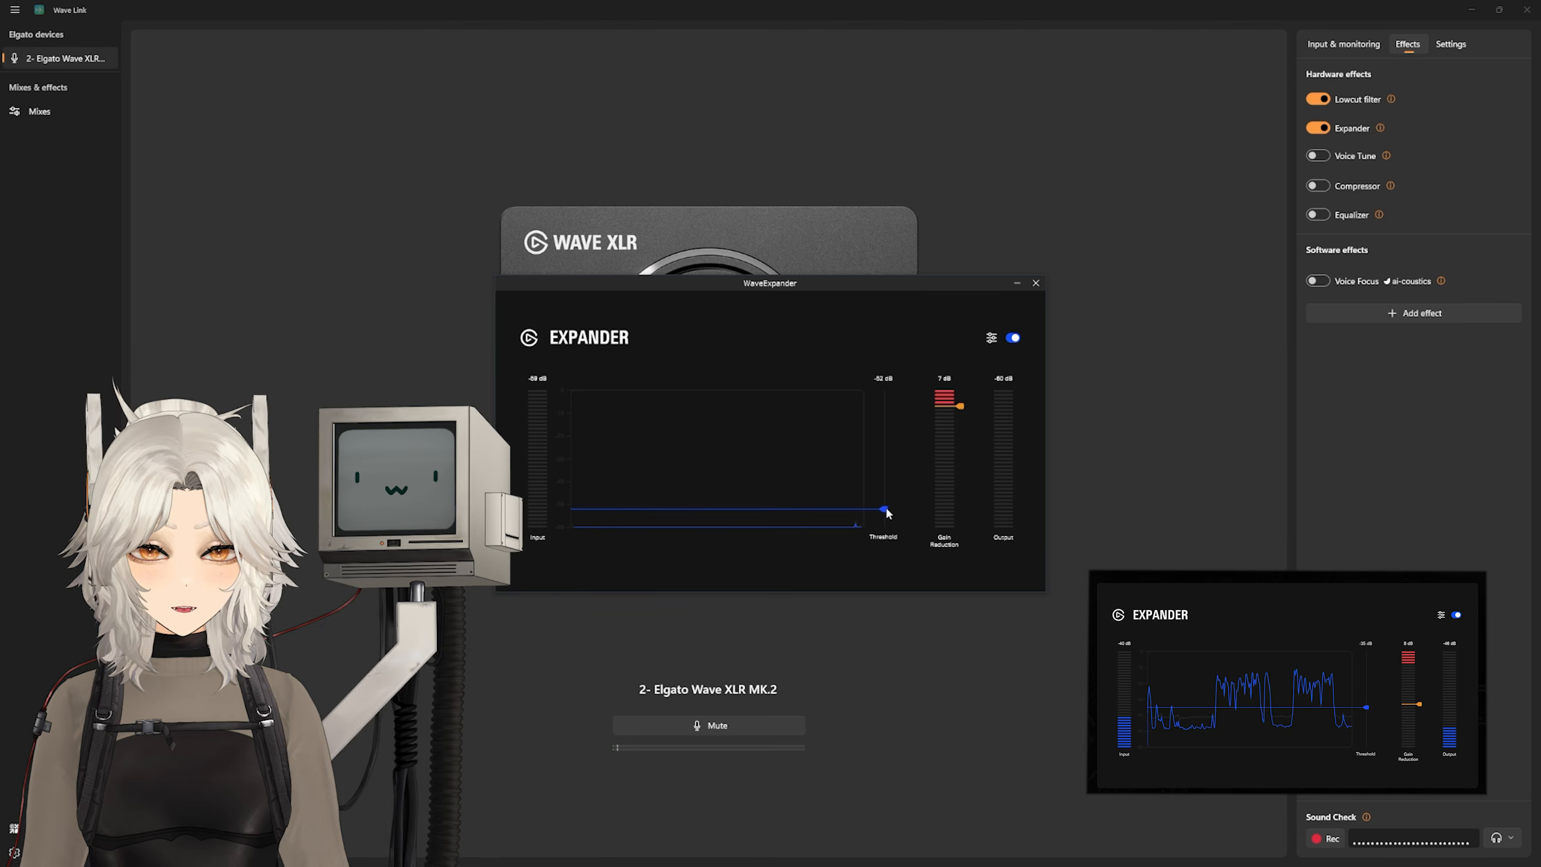
left_click(1035, 283)
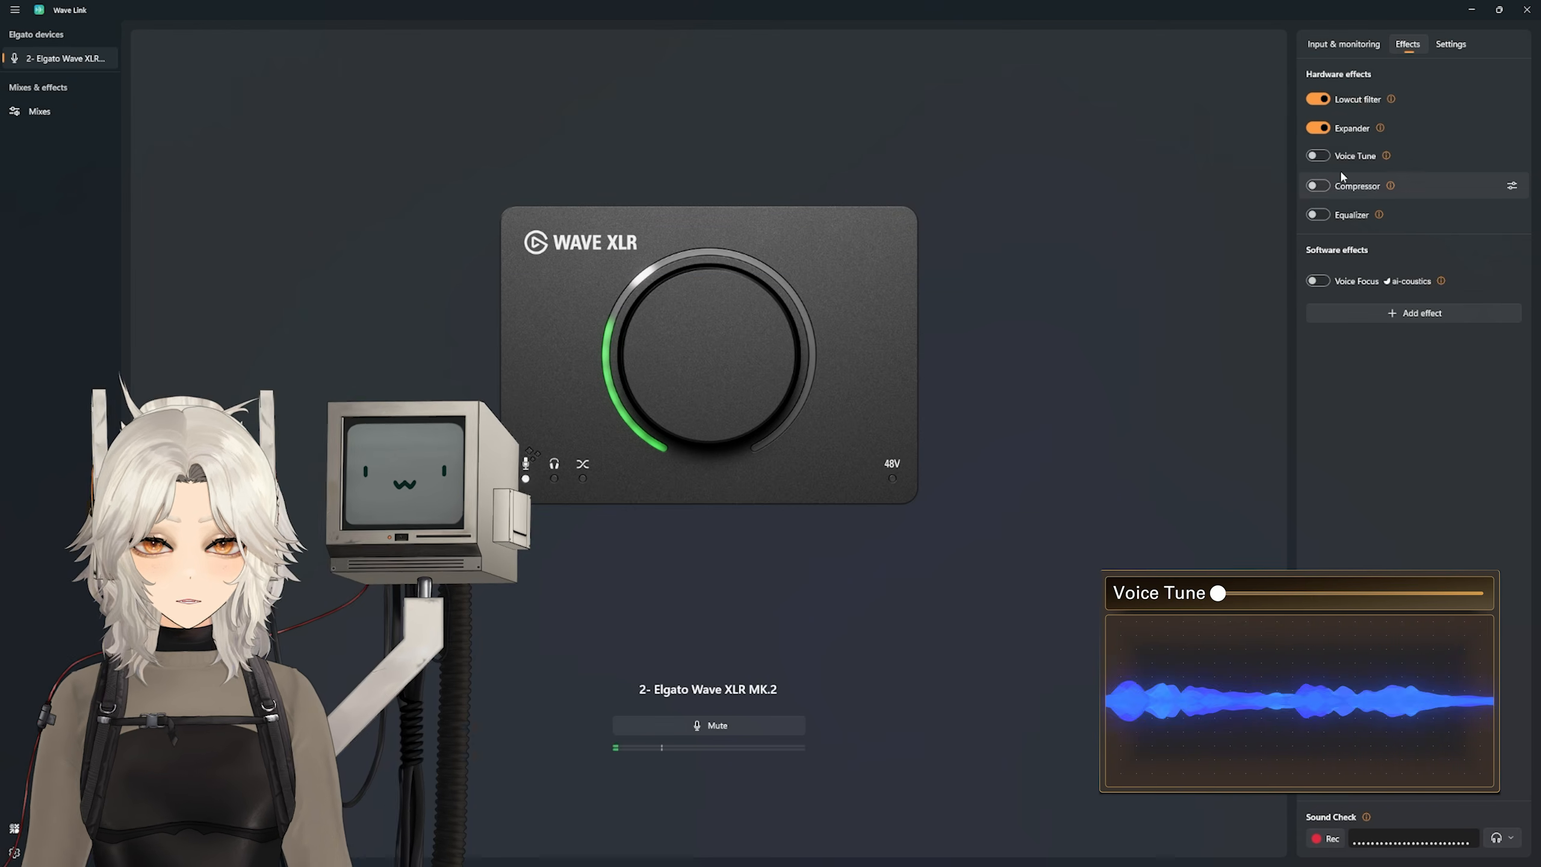
left_click(1317, 156)
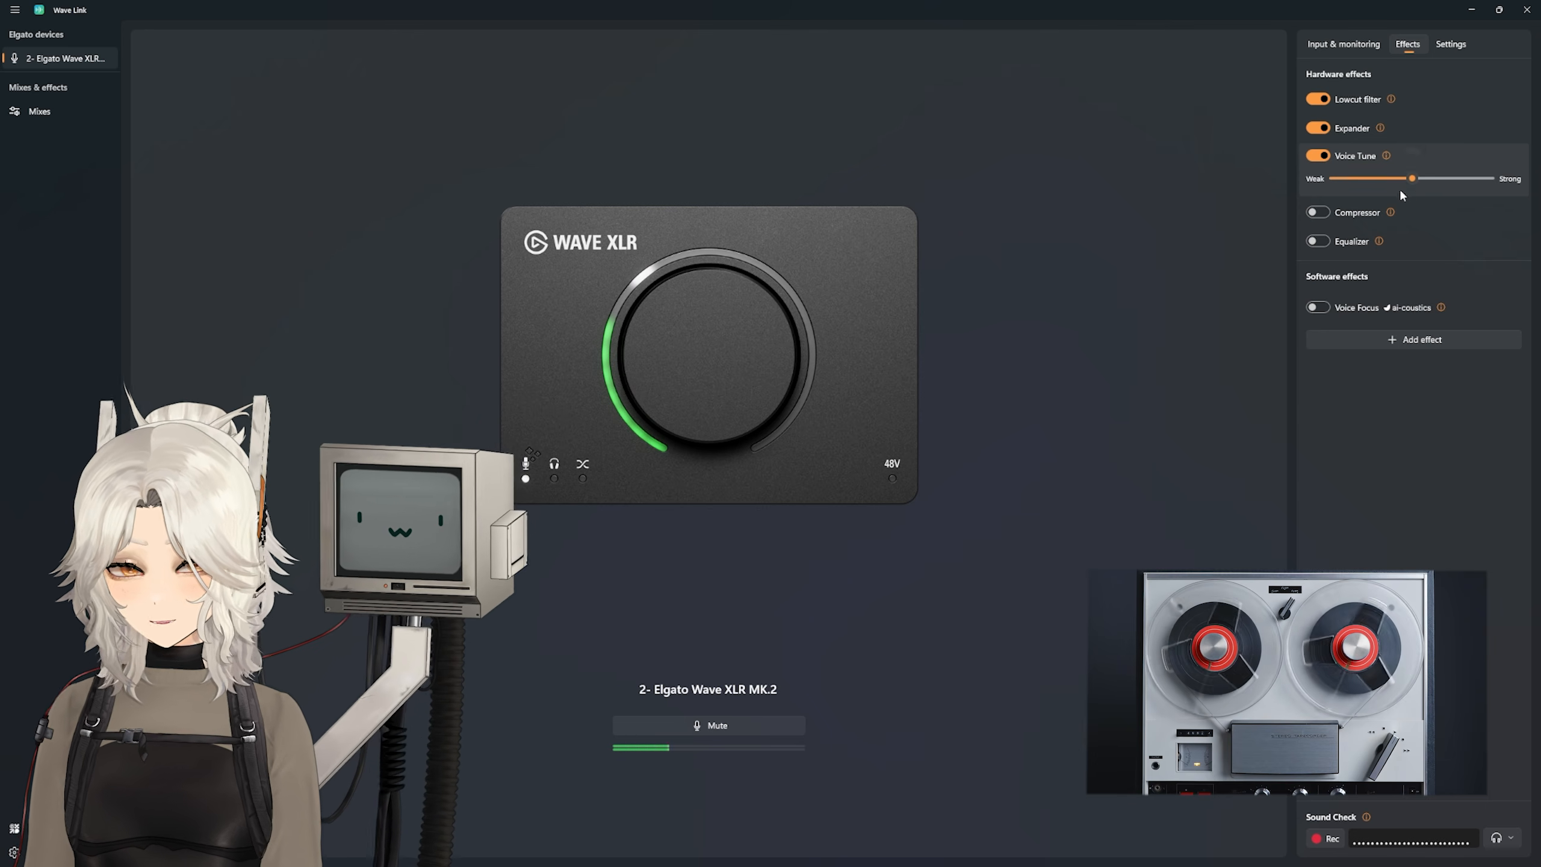
Step: Try the Compressor hardware effect and view its settings before switching it off again
left_click(1321, 212)
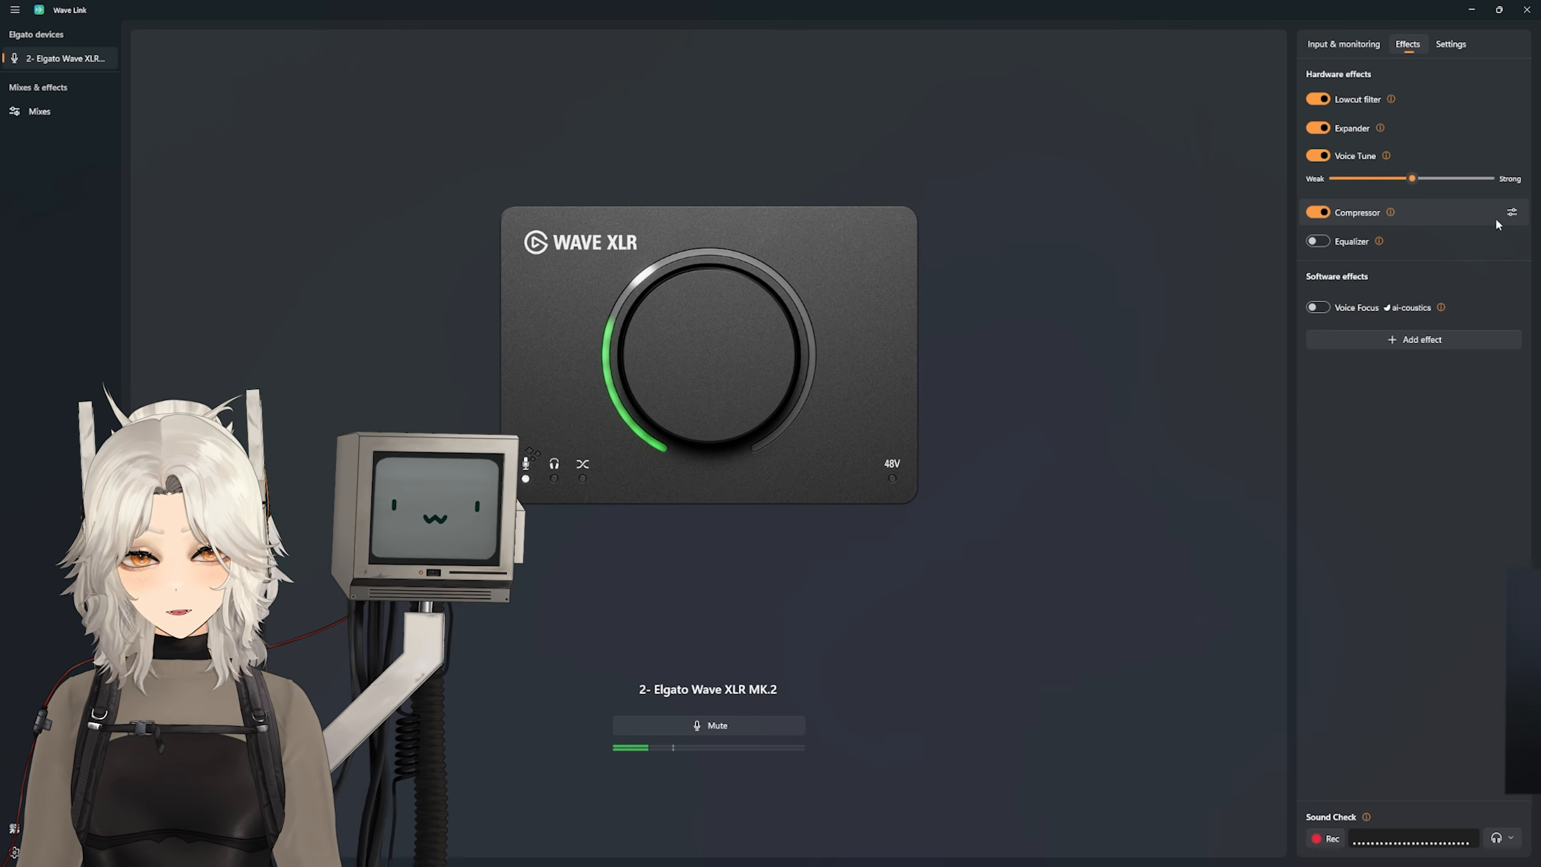
left_click(1510, 213)
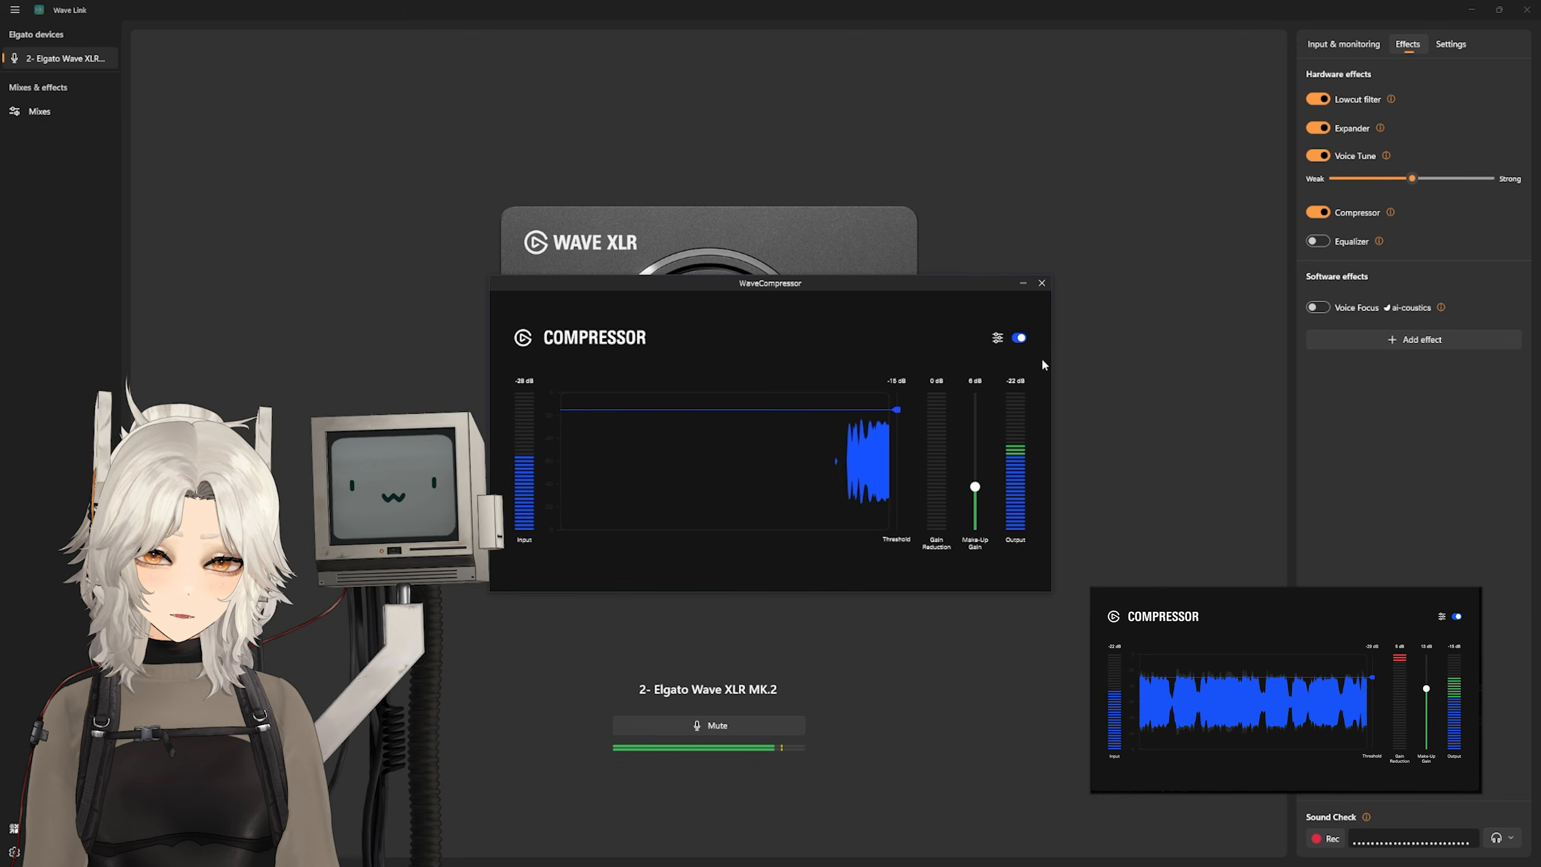
left_click(1317, 212)
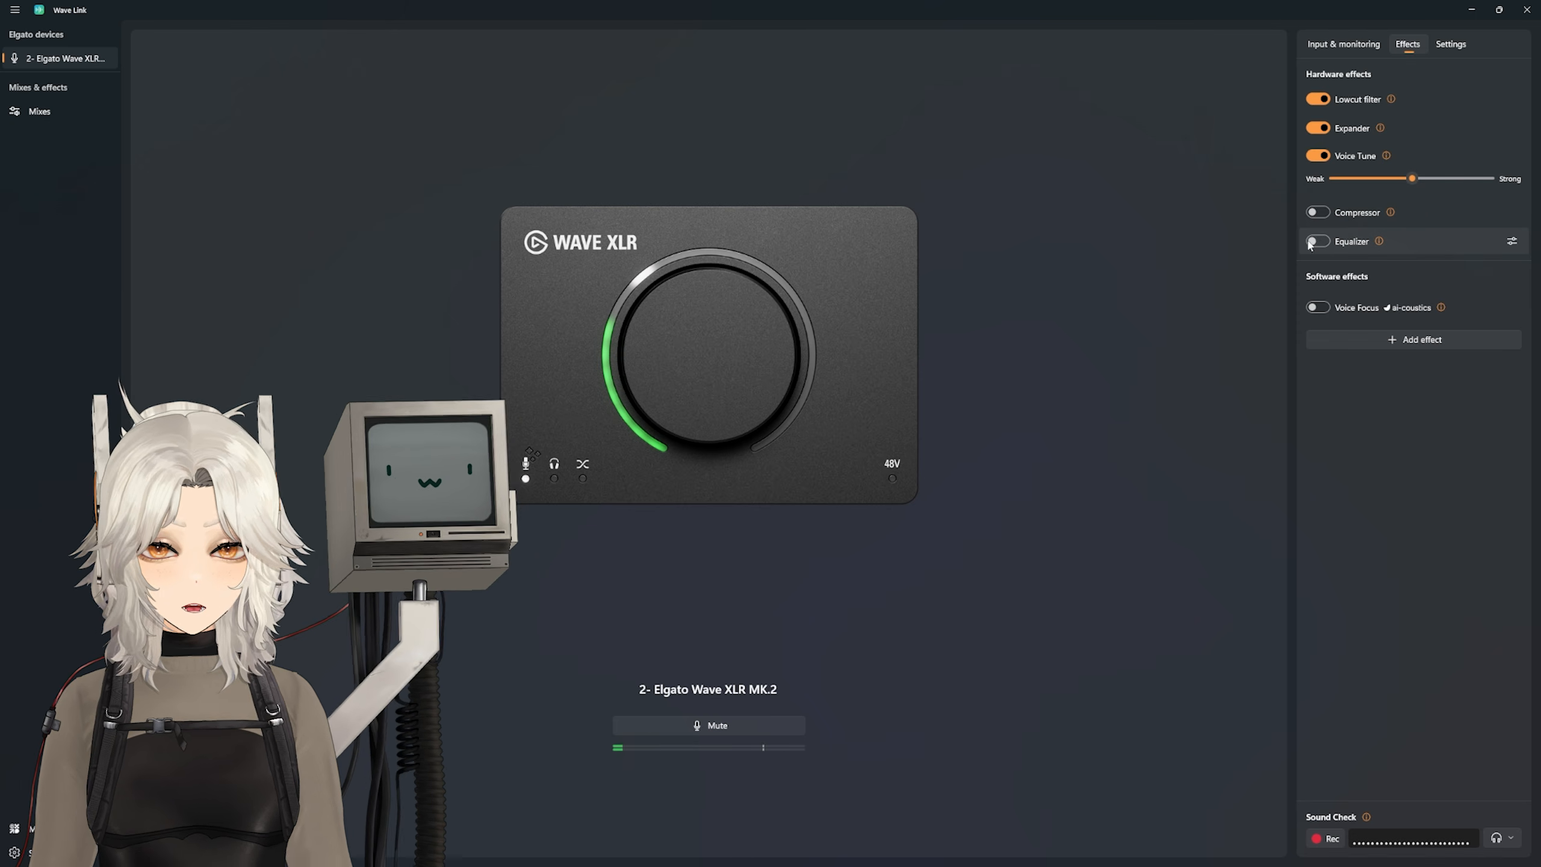
Step: Enable the Equalizer, view its frequency curve, and enable the Voice Focus software effect
left_click(1319, 242)
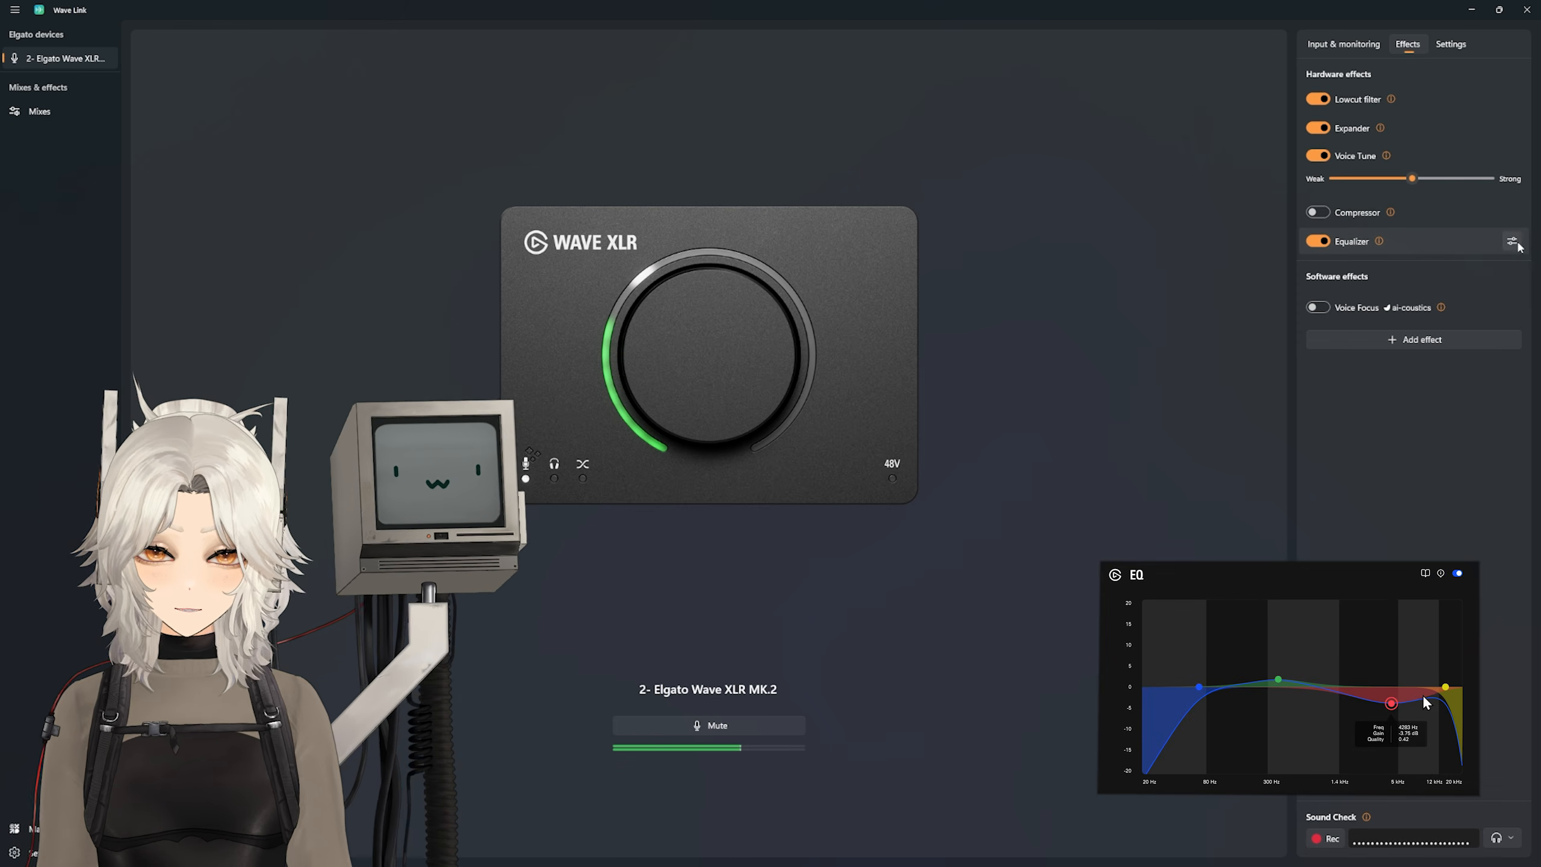
left_click(1513, 243)
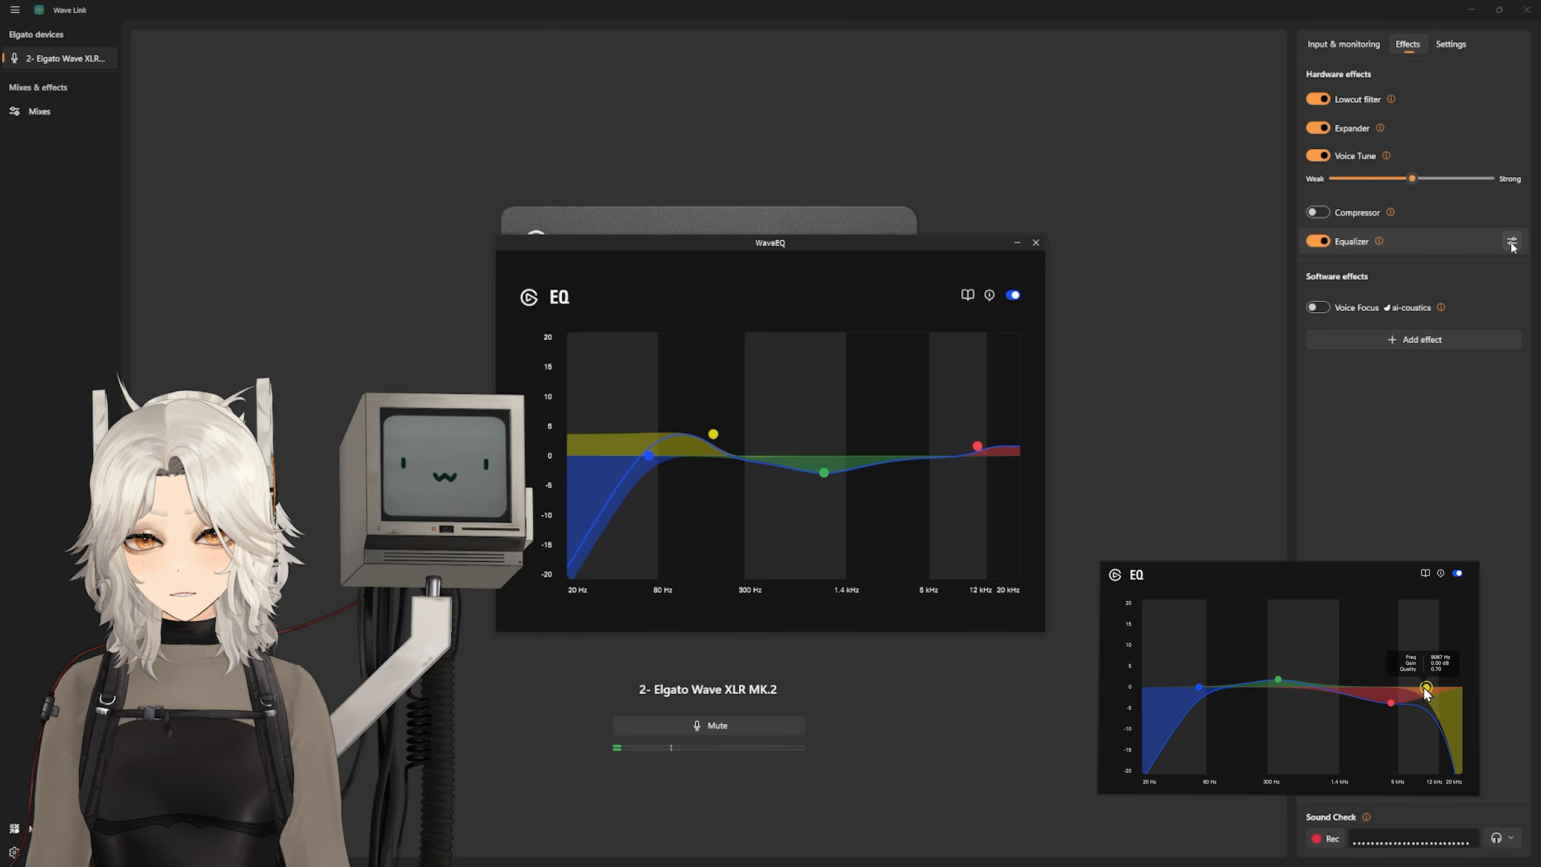
left_click(1036, 243)
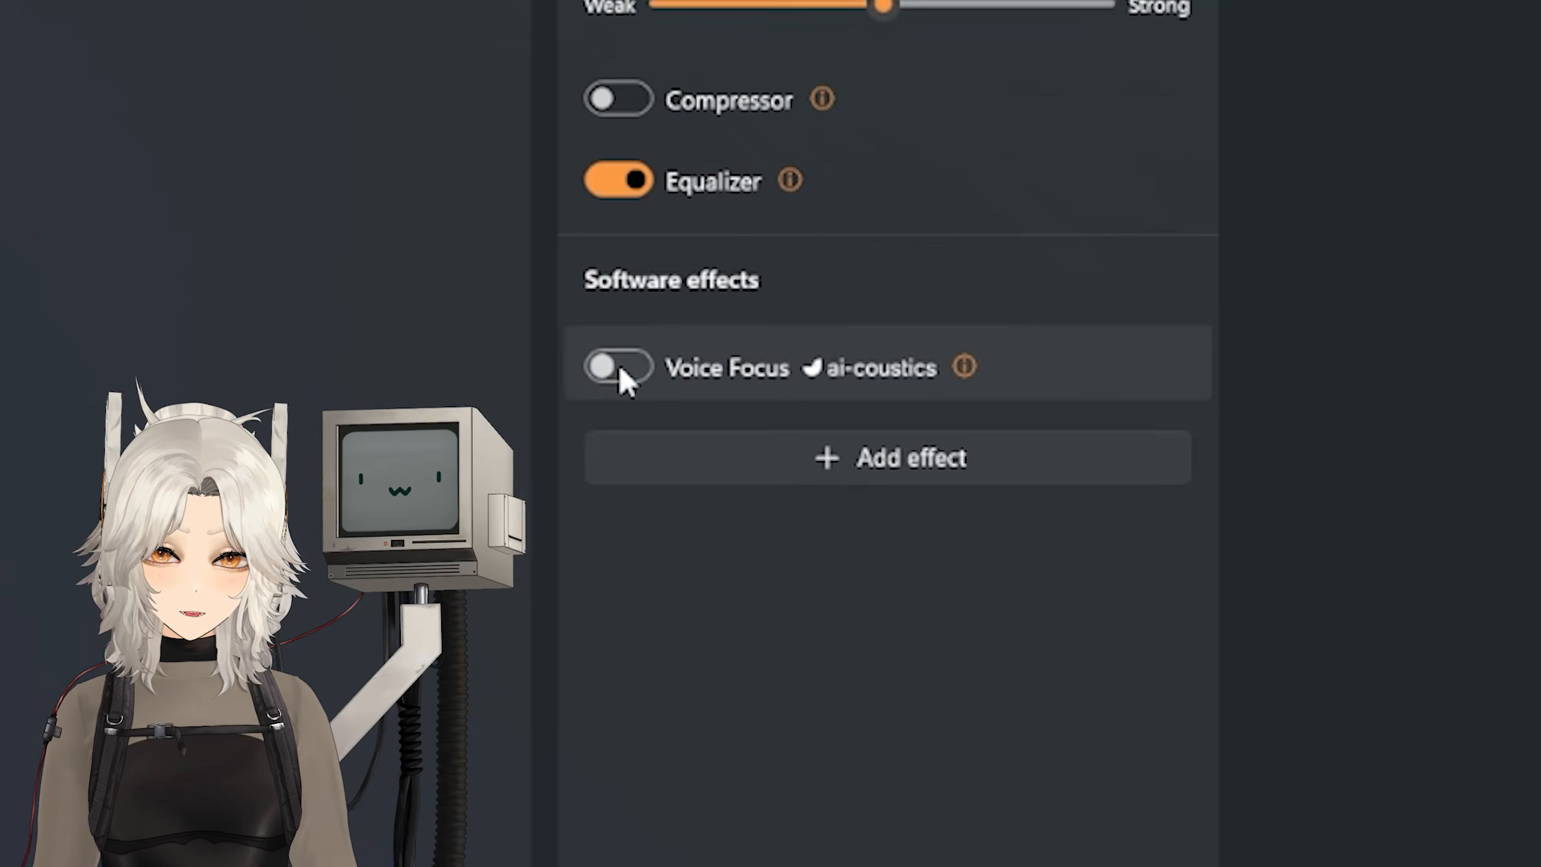
left_click(1318, 308)
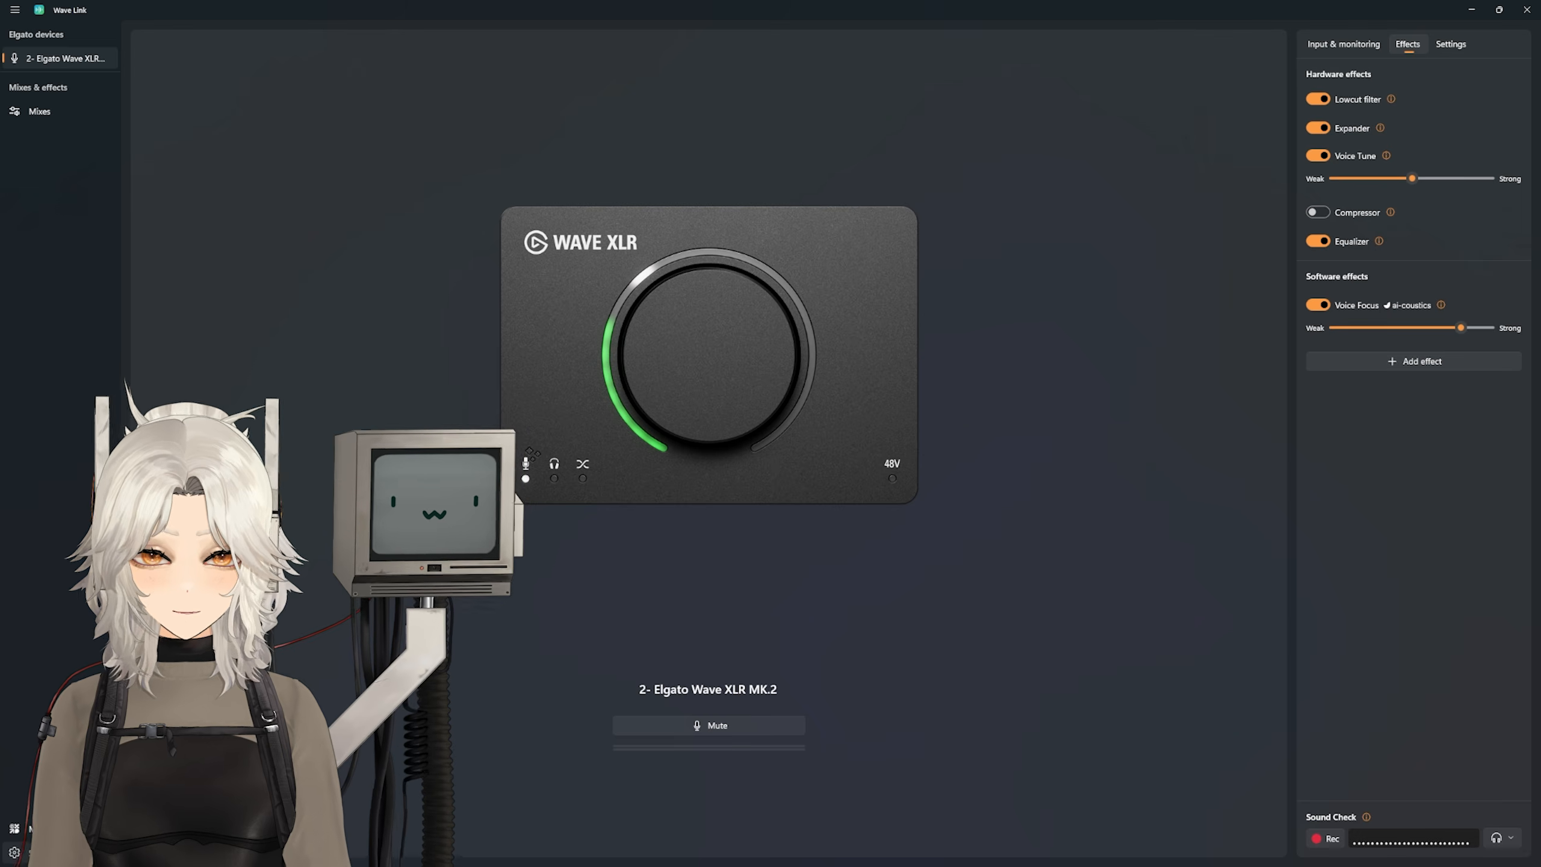
Step: Set the VST2 plugin folder to C:\Program Files\Common Files\VST2 and scan for new plugins
left_click(33, 853)
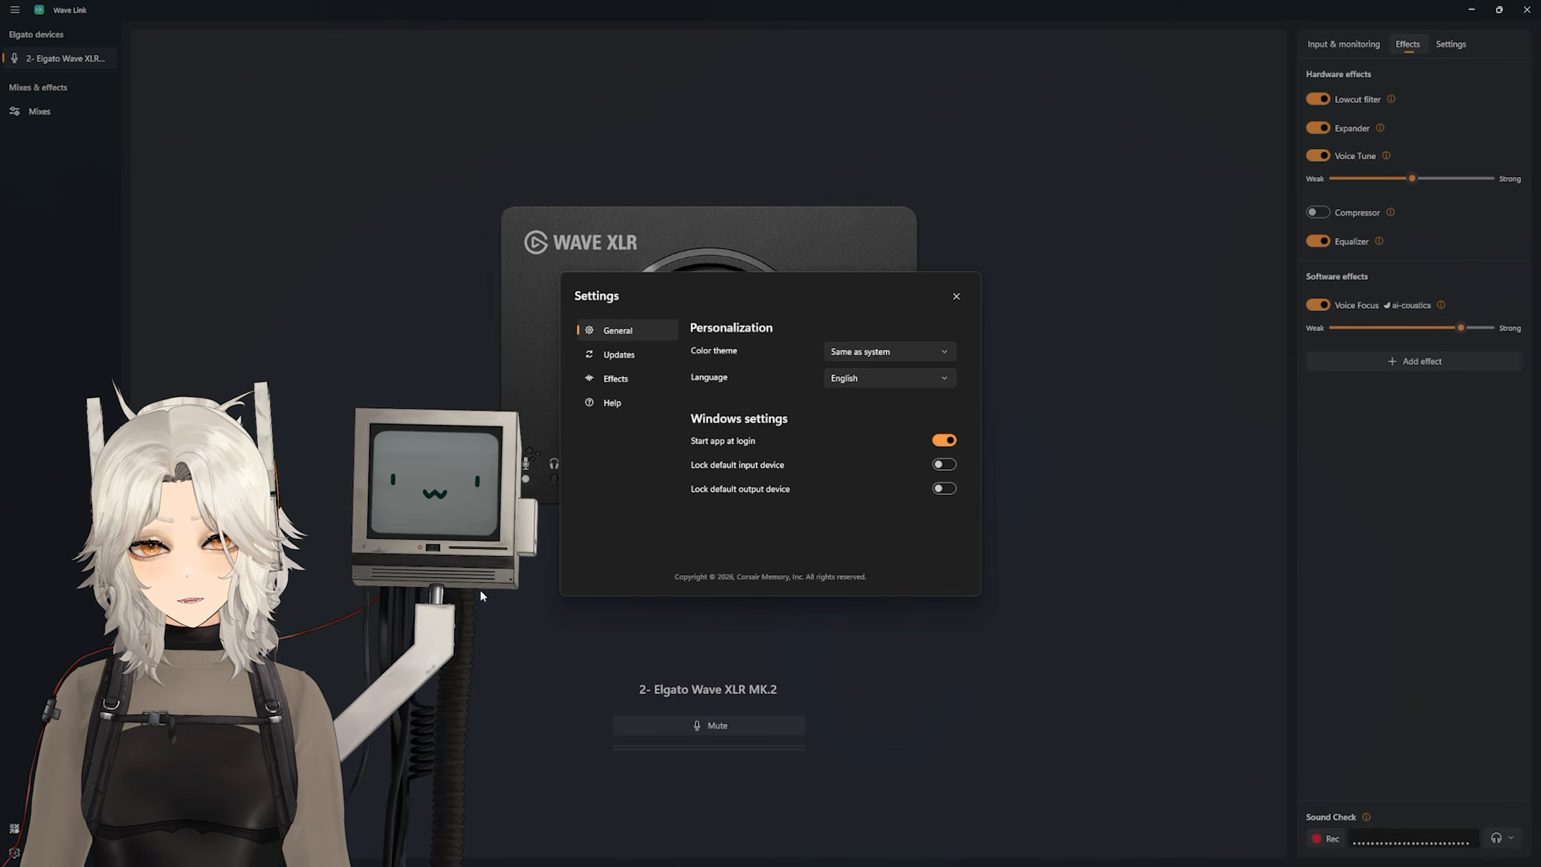
left_click(621, 378)
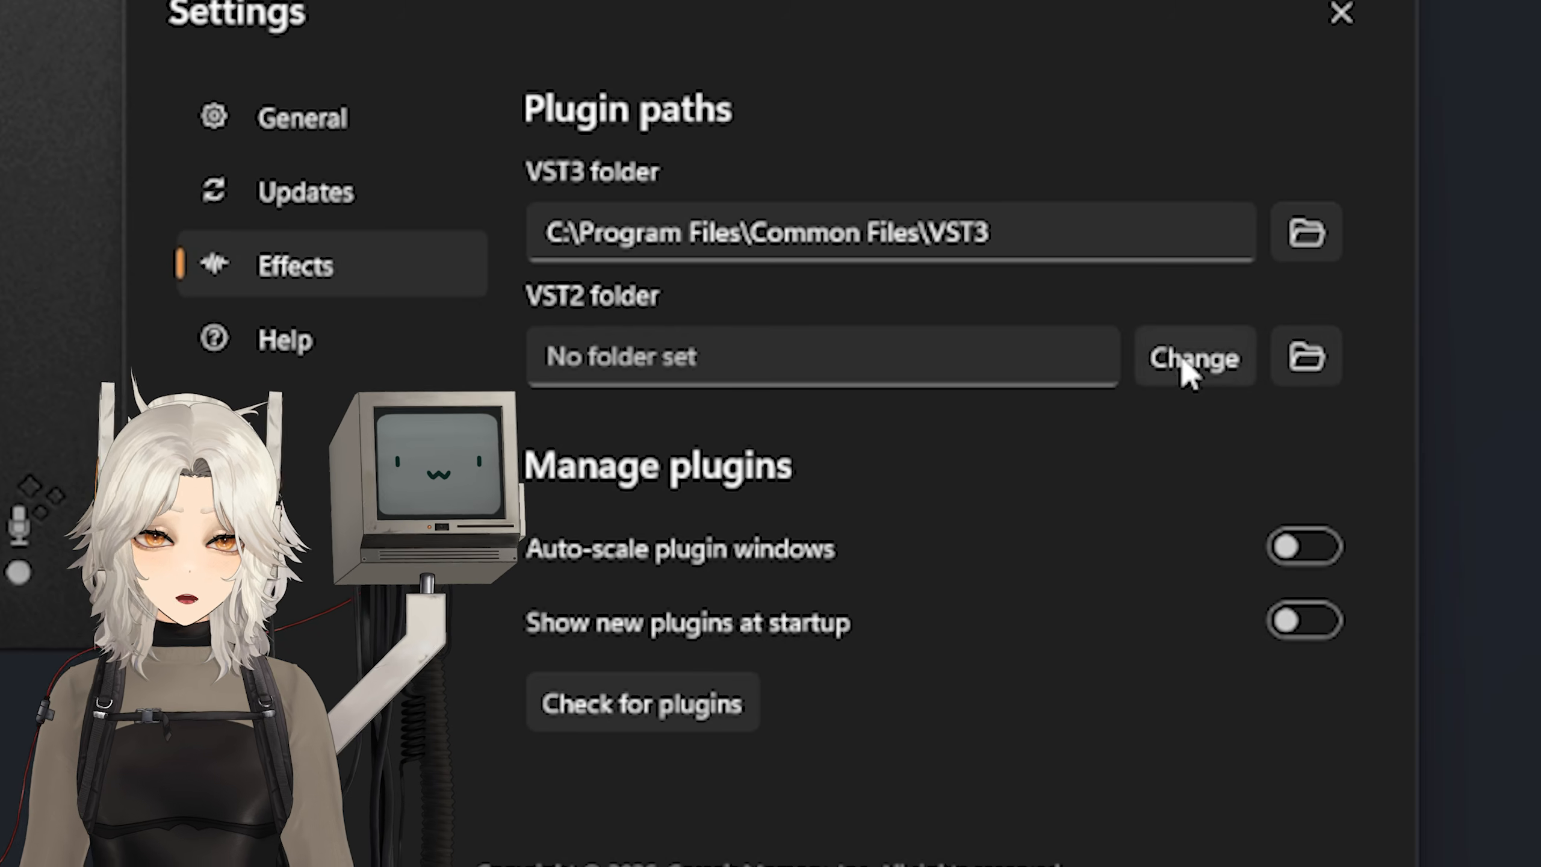
left_click(1182, 363)
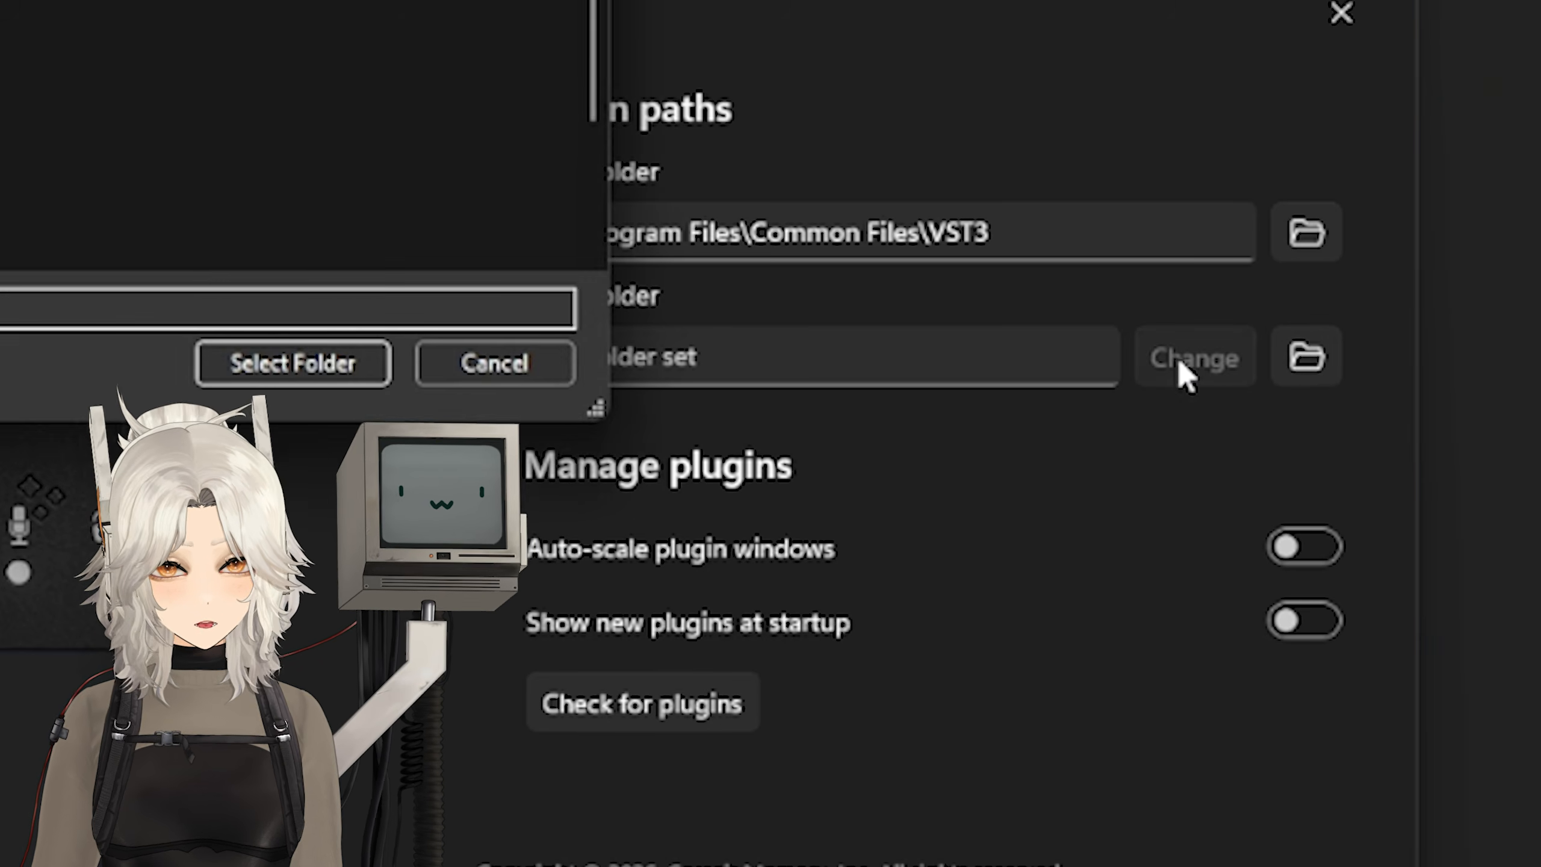
left_click(292, 363)
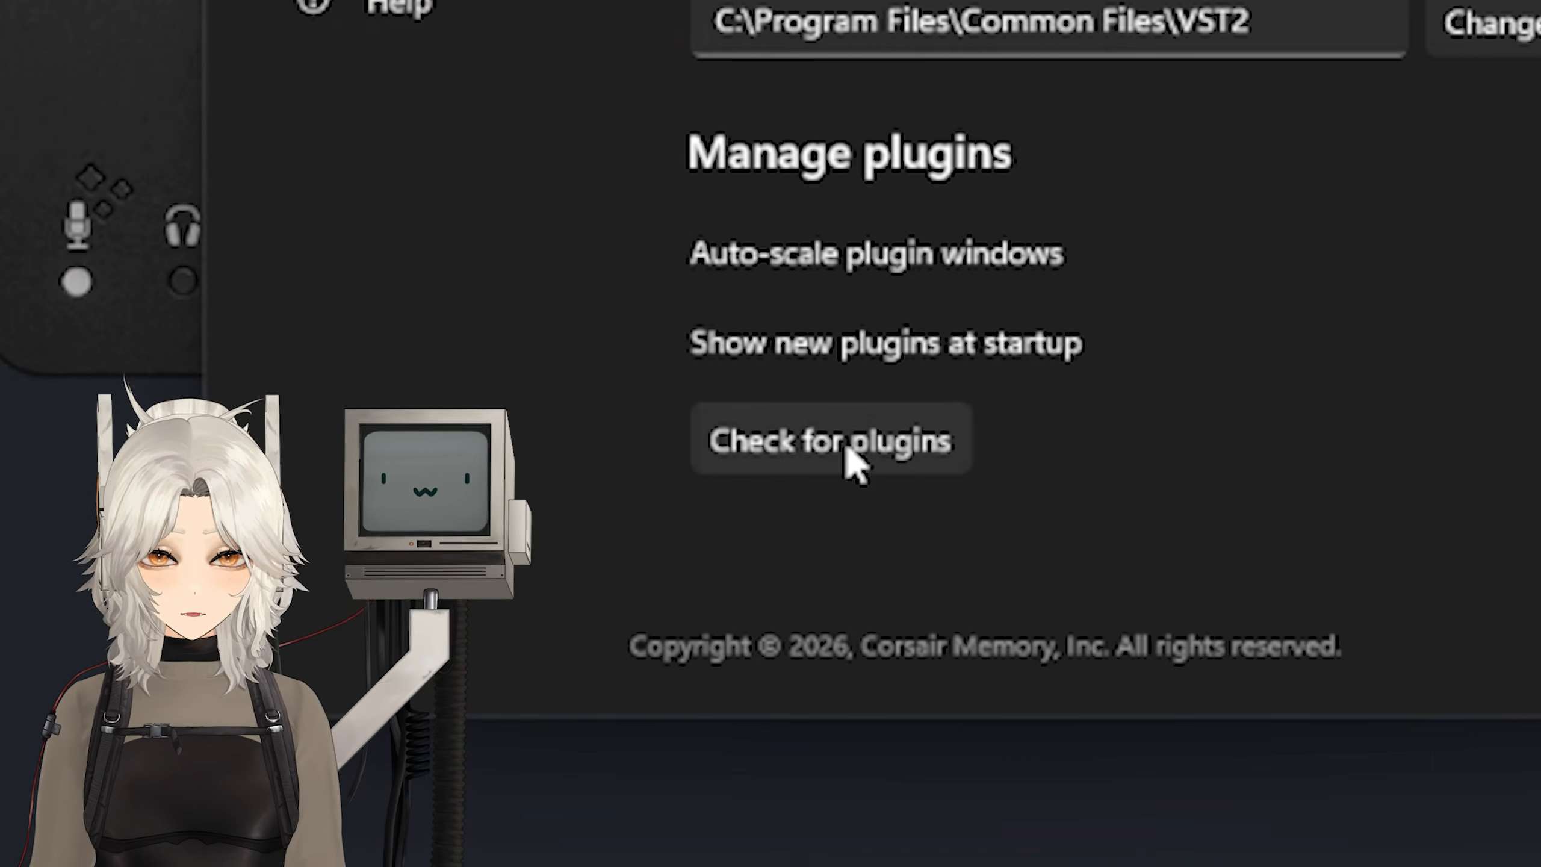
left_click(848, 448)
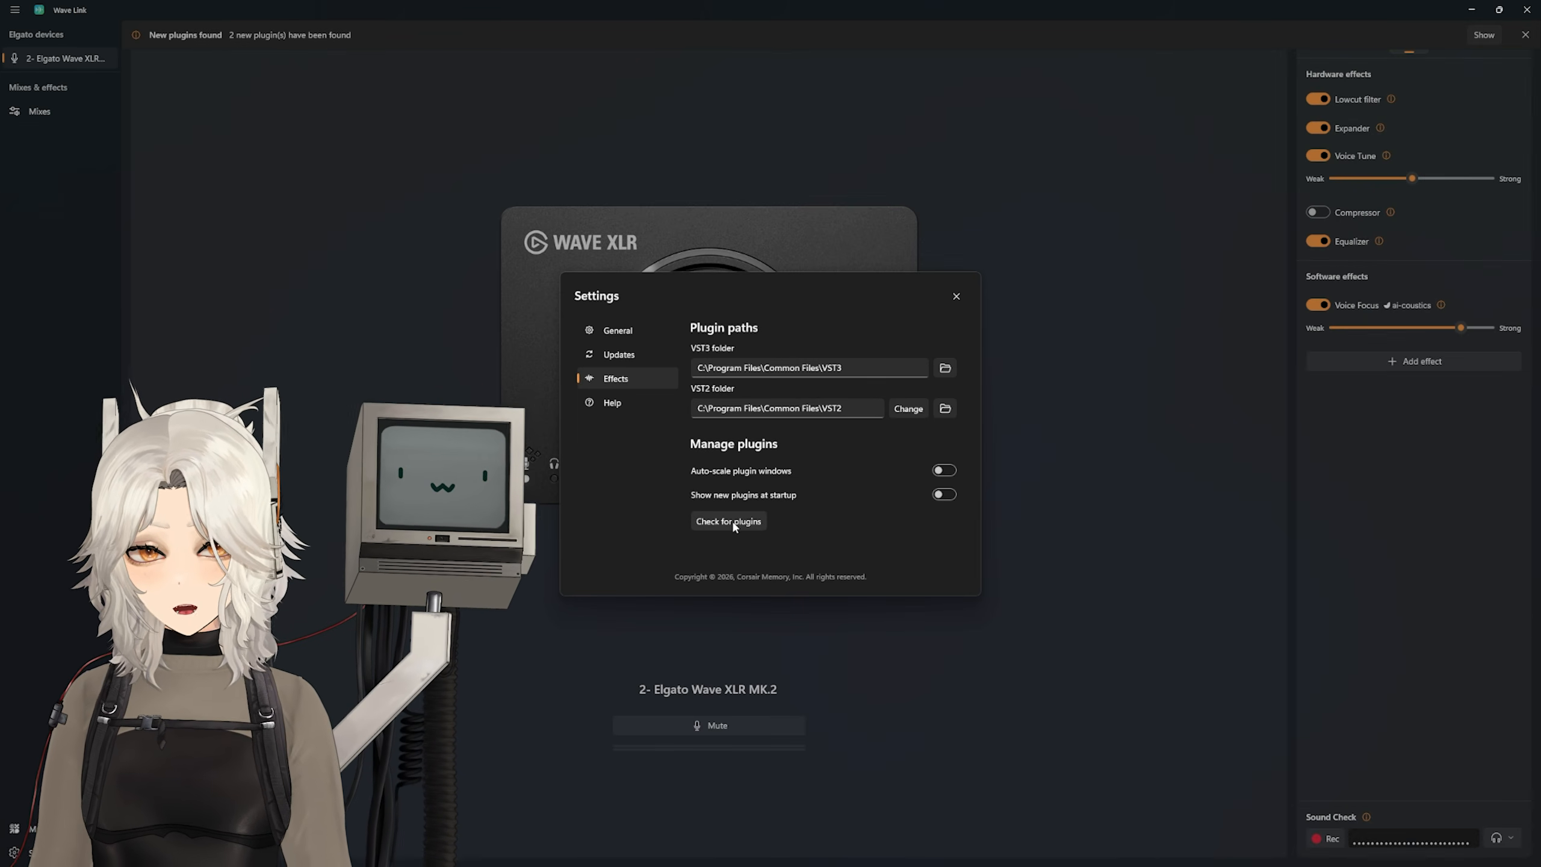
key("Escape")
Step: Add the Waves OVox Mono/Stereo effect to the microphone, adjust its voice knobs and enable OVox 2
left_click(1413, 361)
mouse_move(1395, 481)
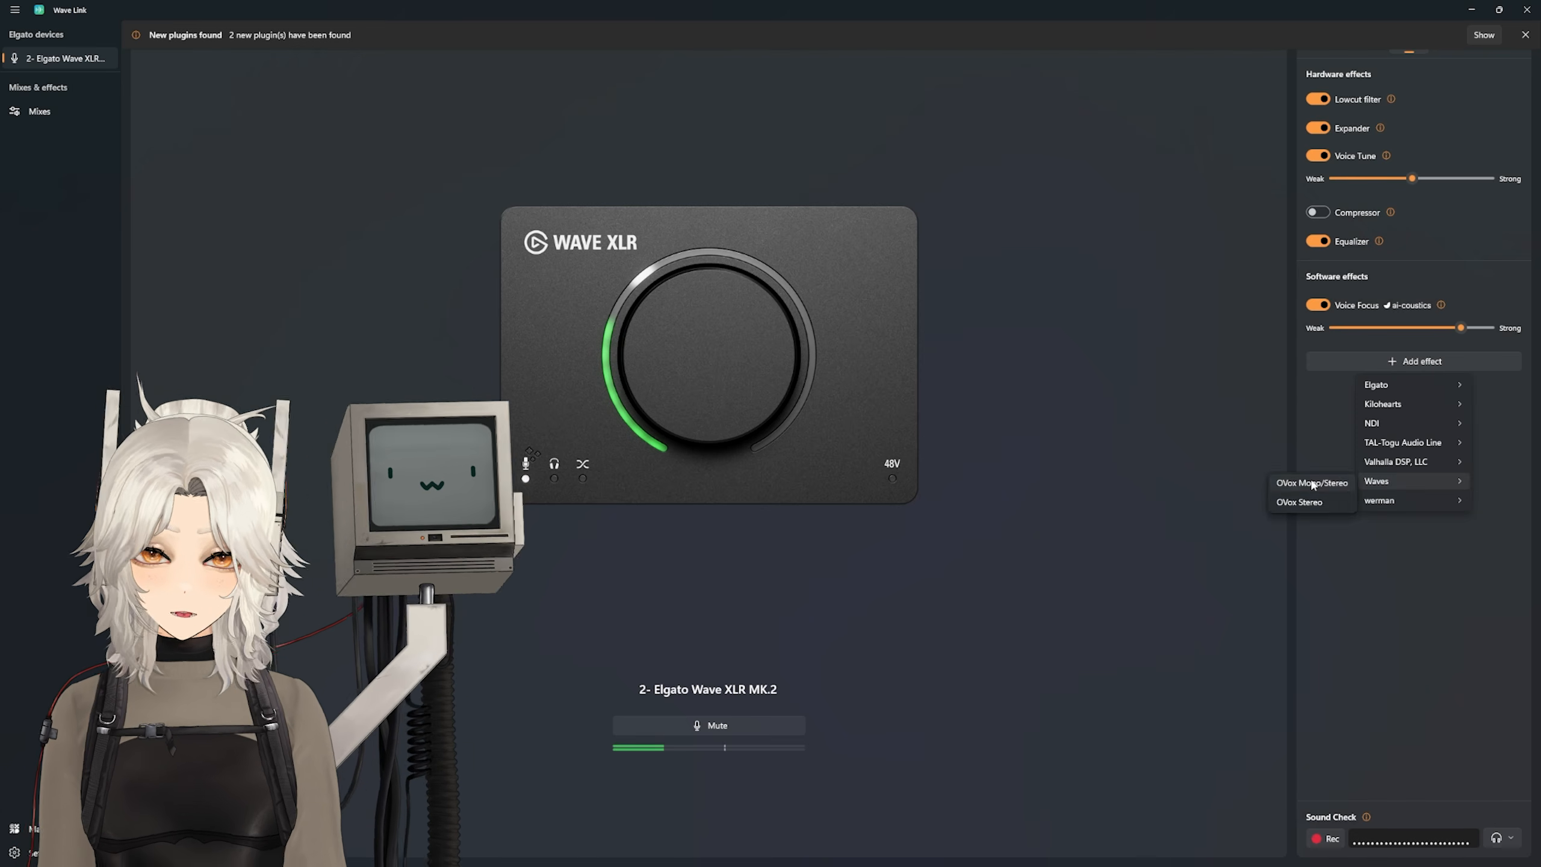
left_click(1315, 483)
left_click_drag(610, 383, 651, 433)
left_click(915, 322)
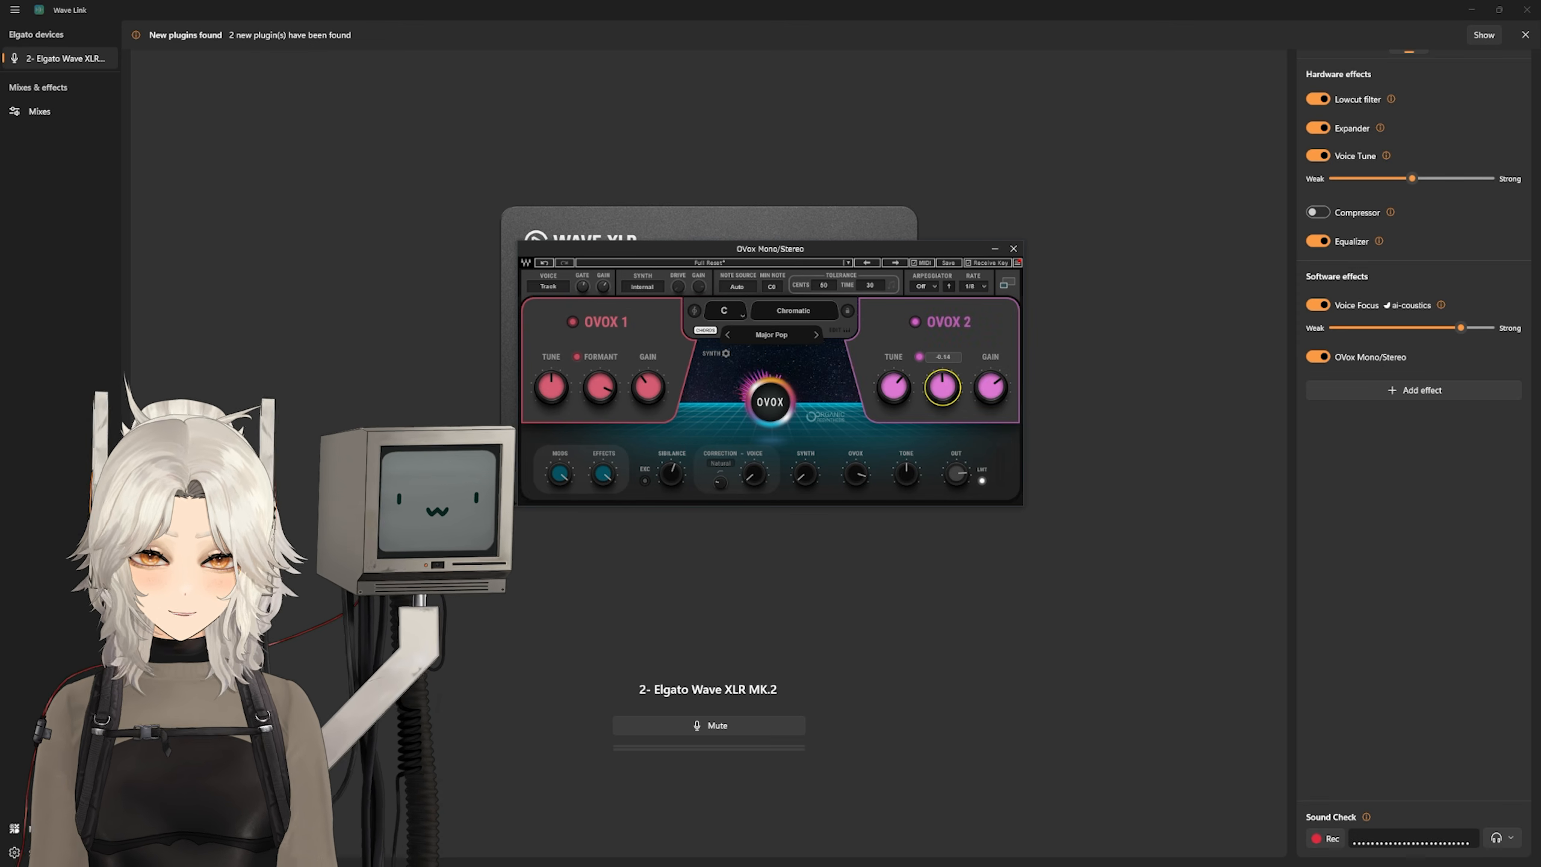
left_click(1013, 248)
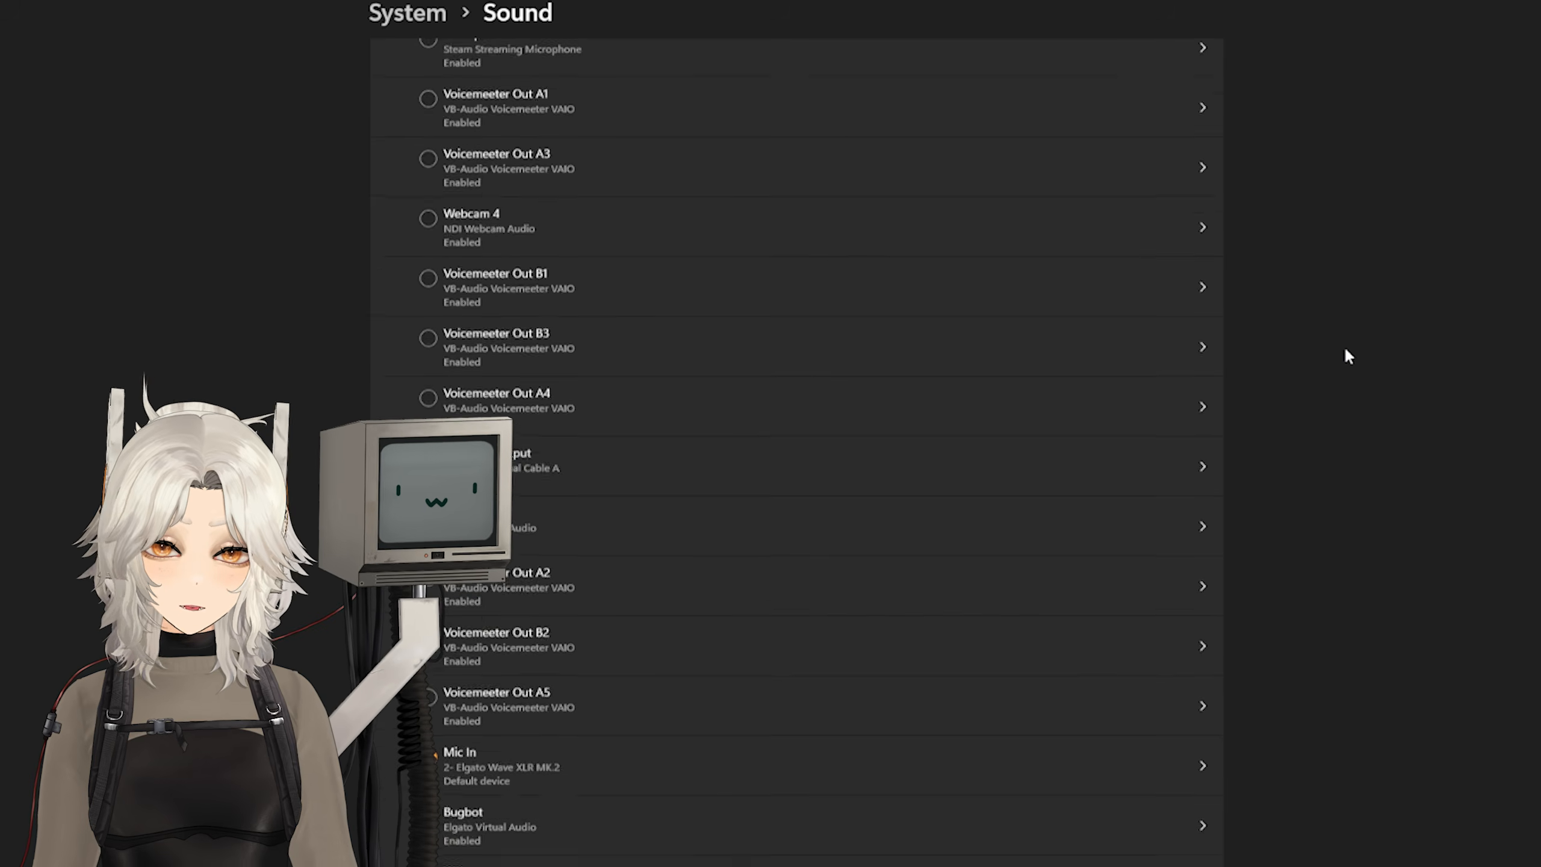
Step: Check the default microphone in the Windows Sound settings and the microphone choices in Discord's Voice settings
scroll(1345, 351, "down", 5)
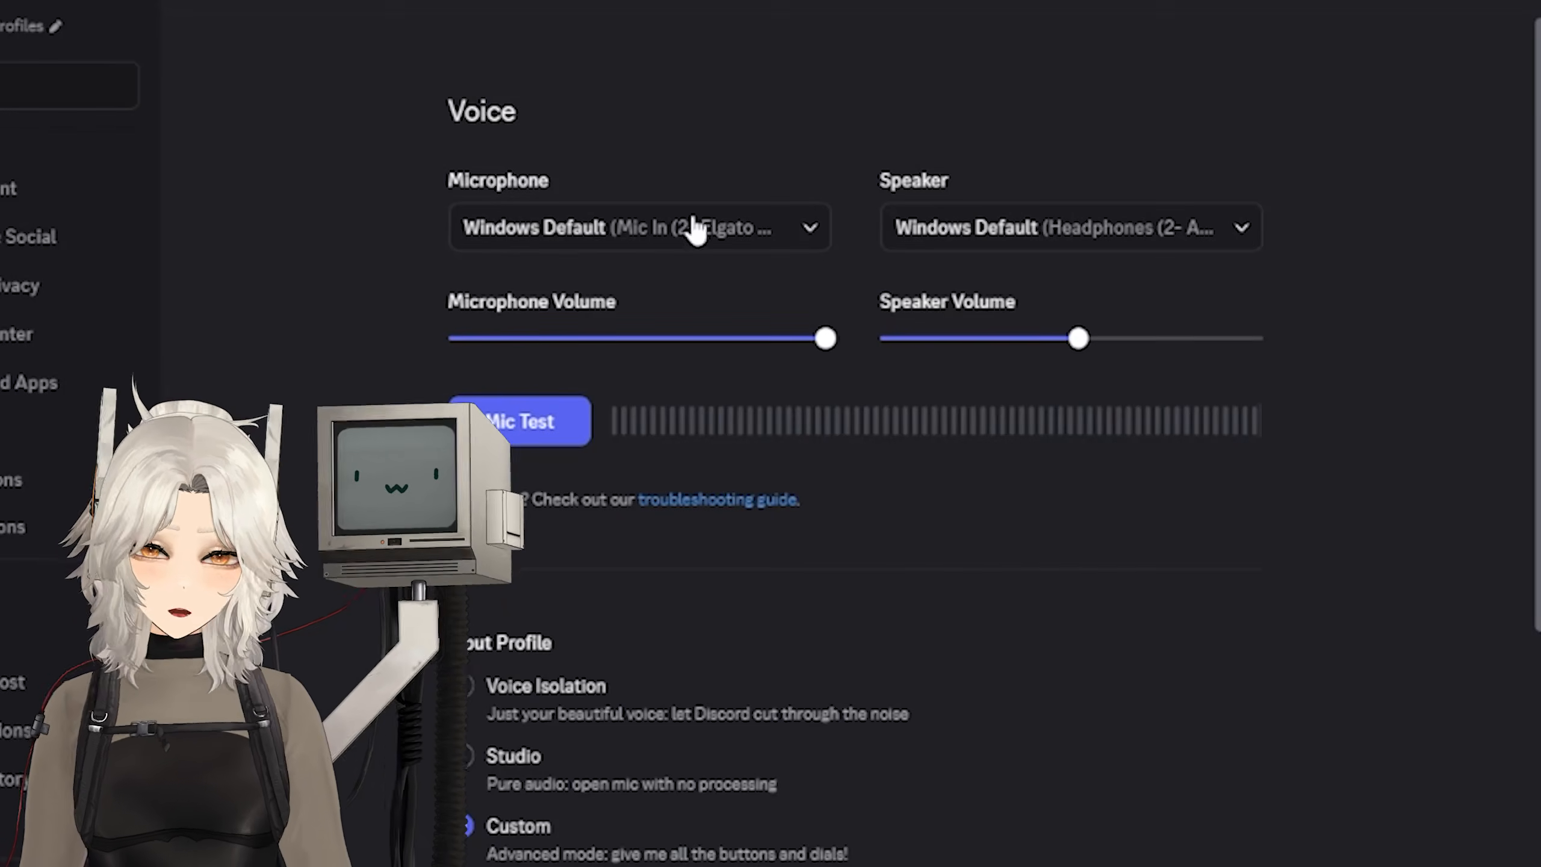
left_click(696, 231)
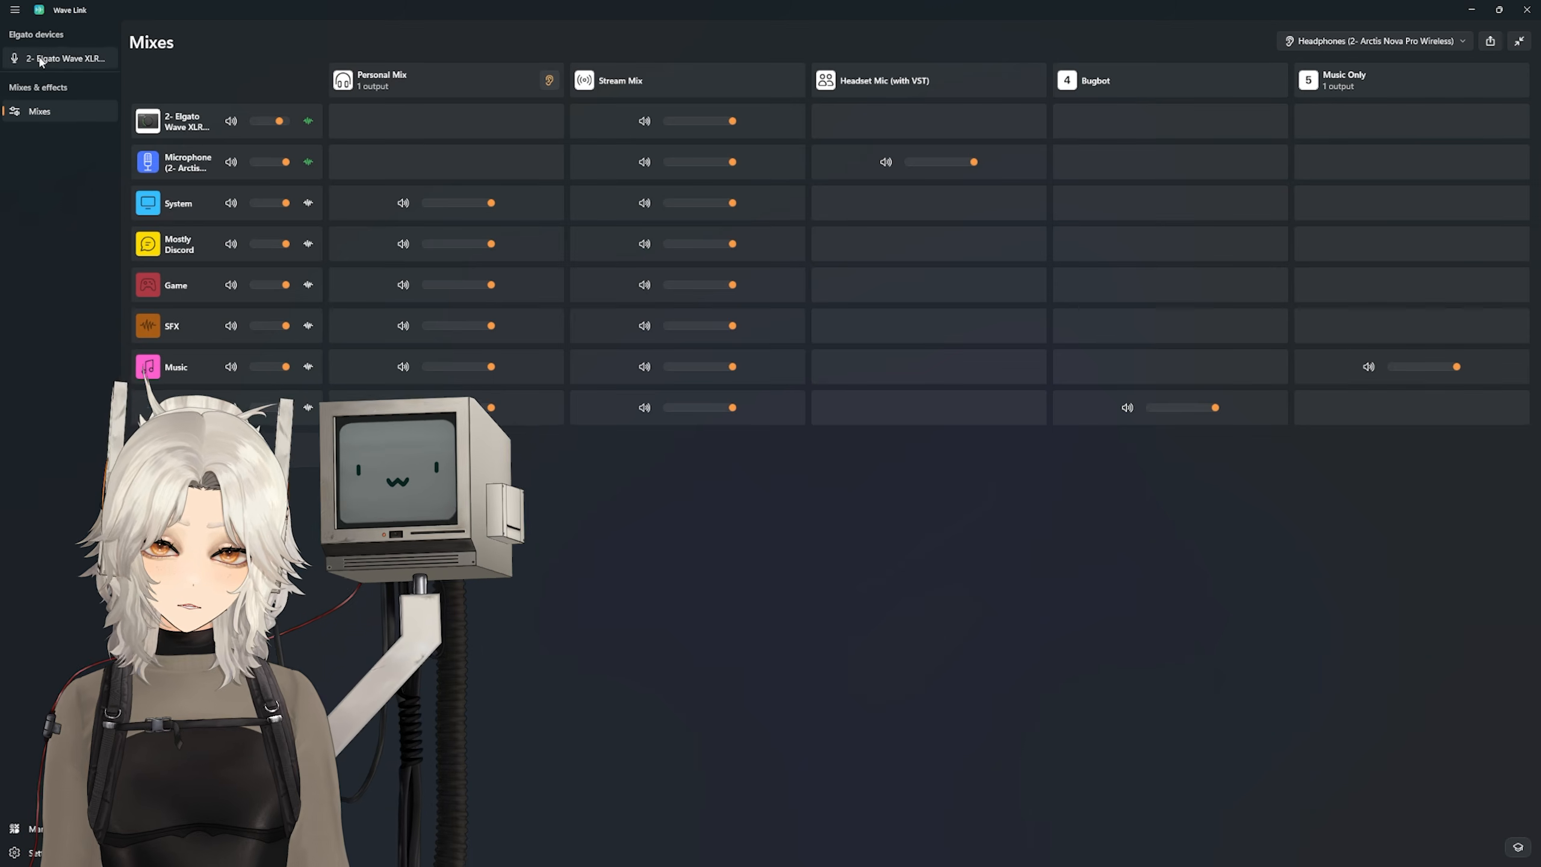
Step: Switch back to Wave Link and create a mixer channel for the Arctis Nova Pro Wireless microphone, searching for "arc"
left_click(64, 58)
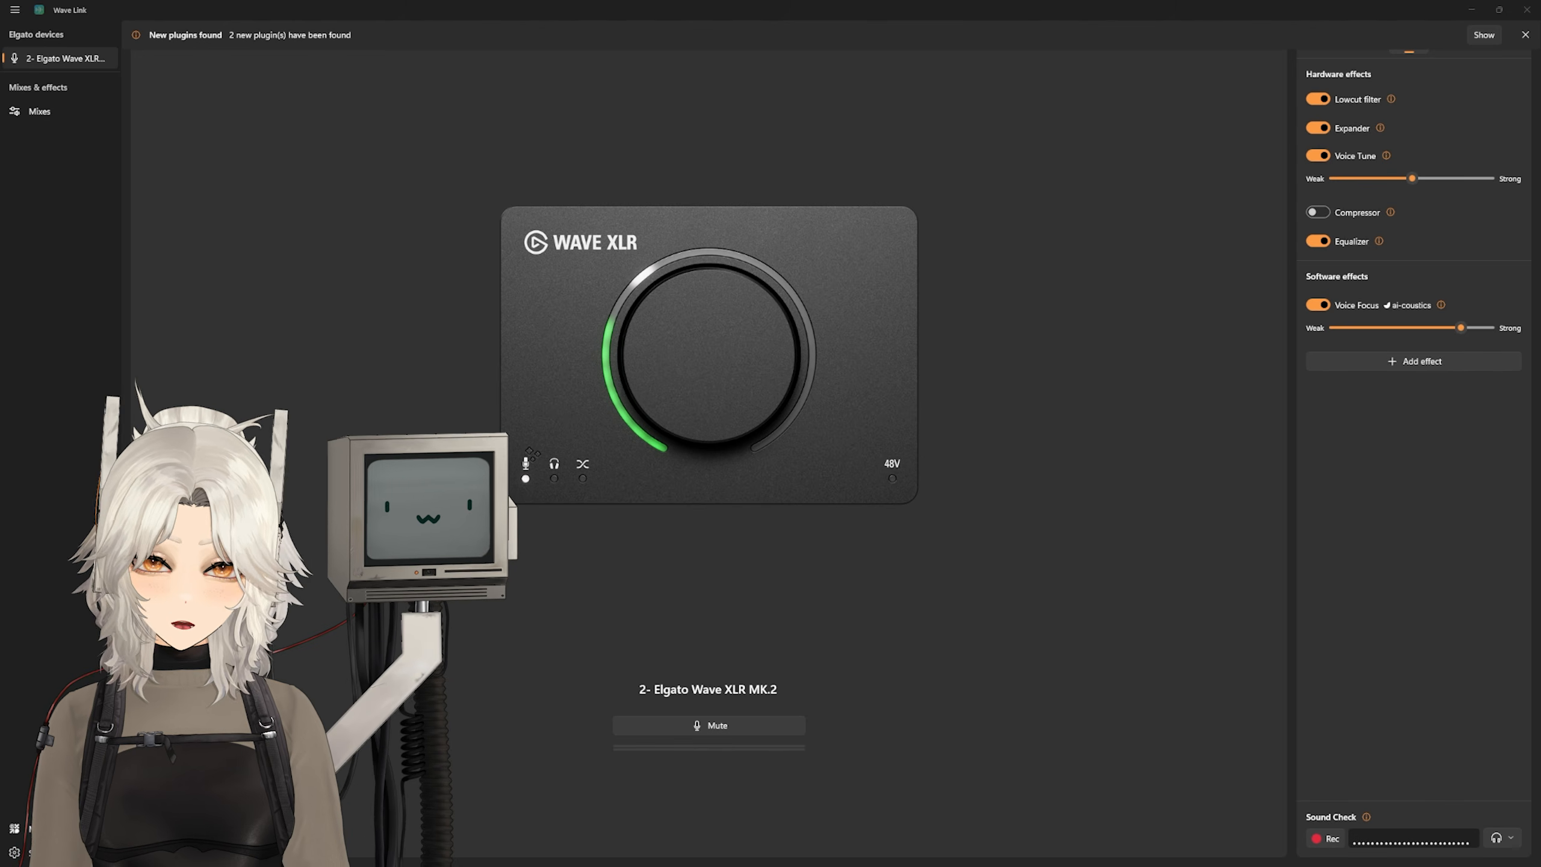
left_click(53, 114)
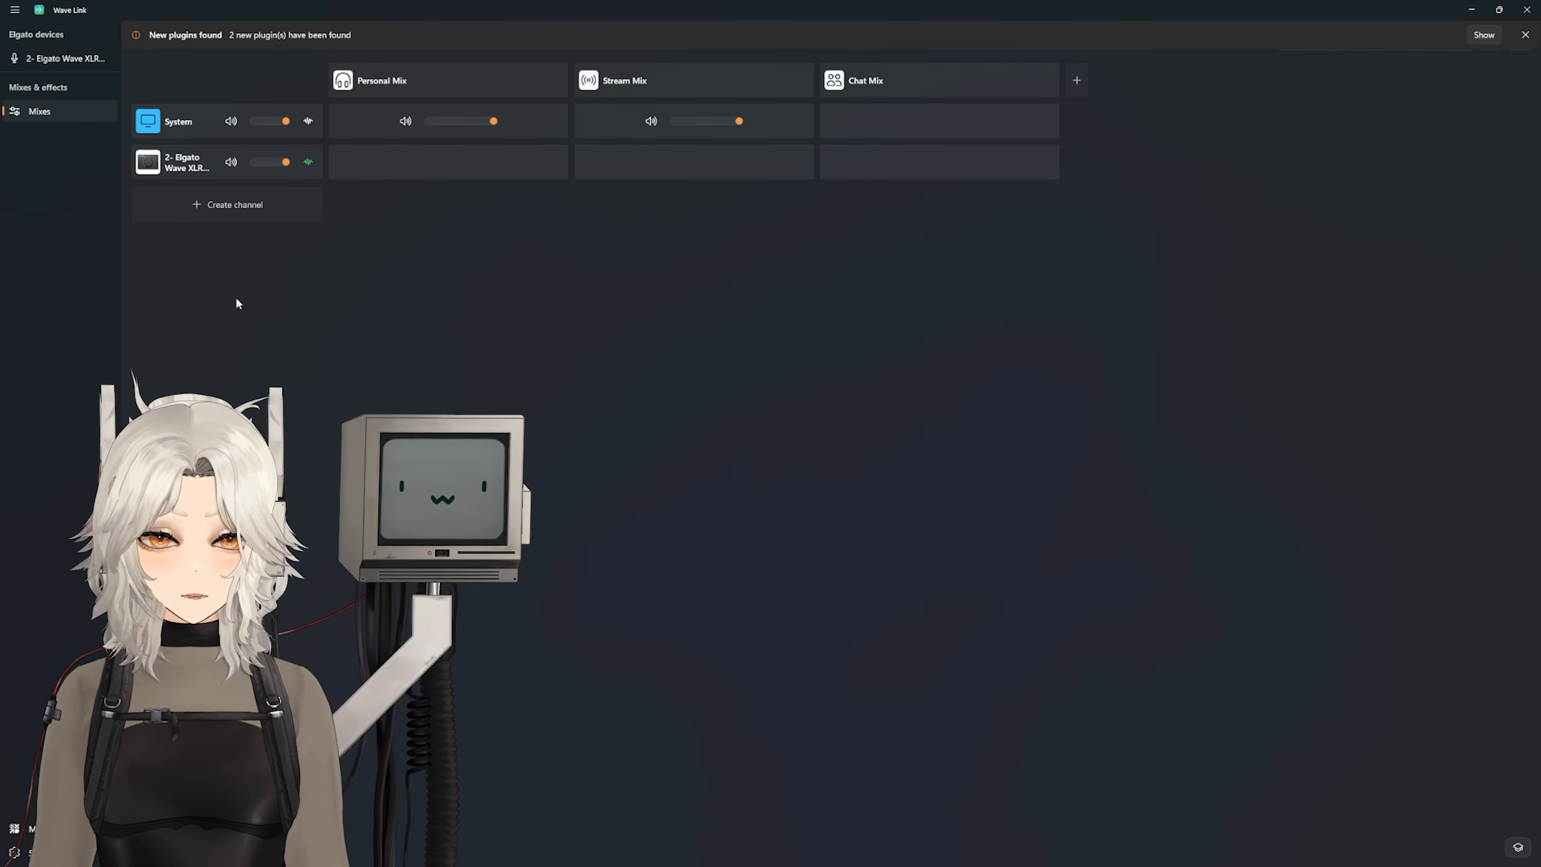
left_click(241, 206)
type("arc")
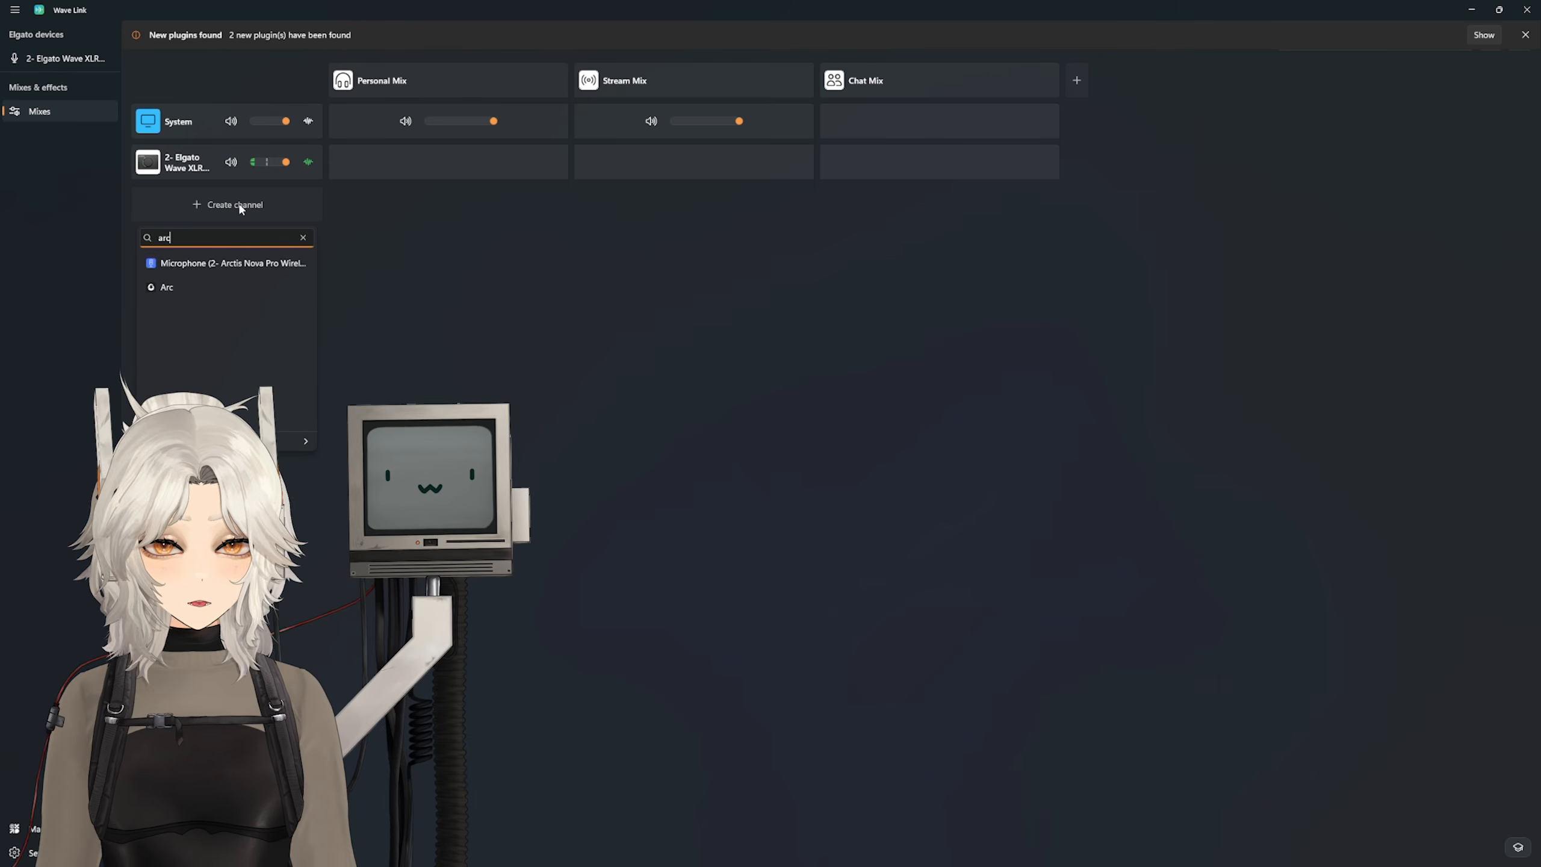
left_click(251, 269)
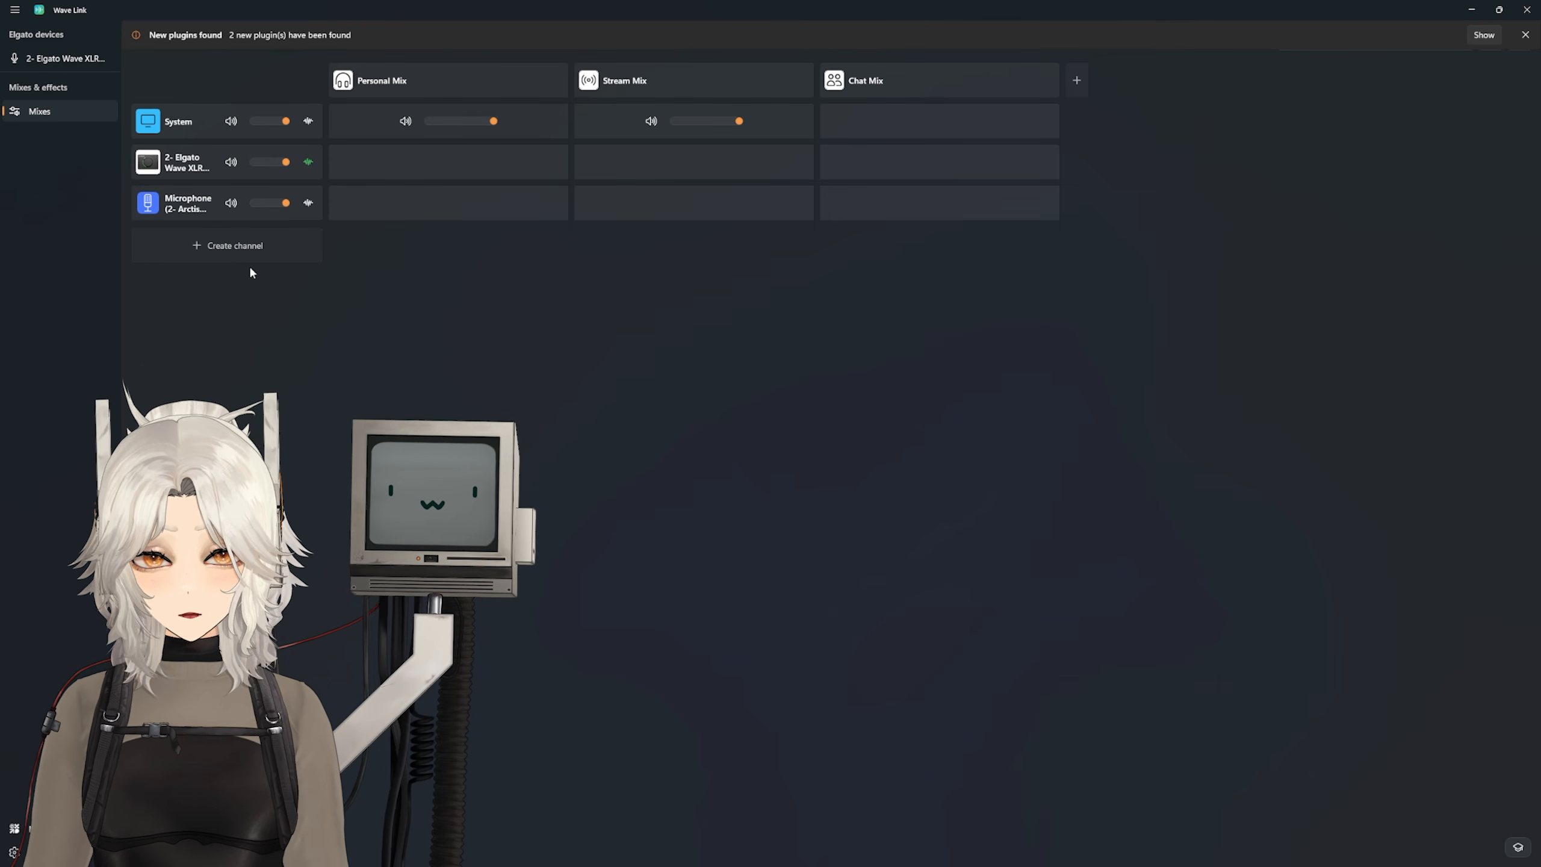
Step: Add the Kilohearts kHs Gate effect to the Arctis Nova Pro Wireless microphone channel and open the Equalizer page in the Elgato Marketplace
left_click(309, 204)
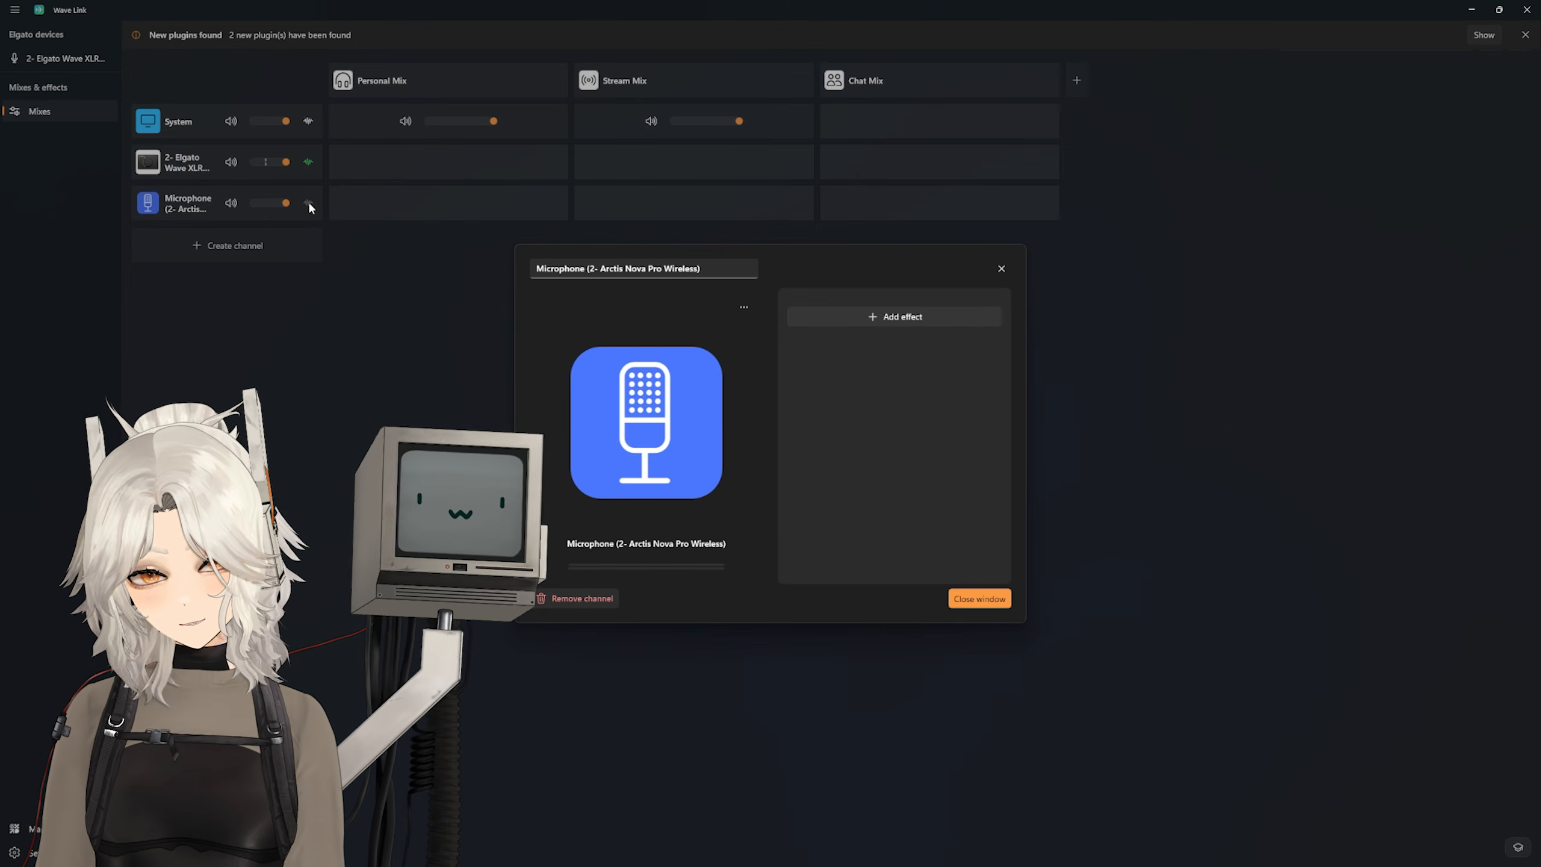
left_click(913, 319)
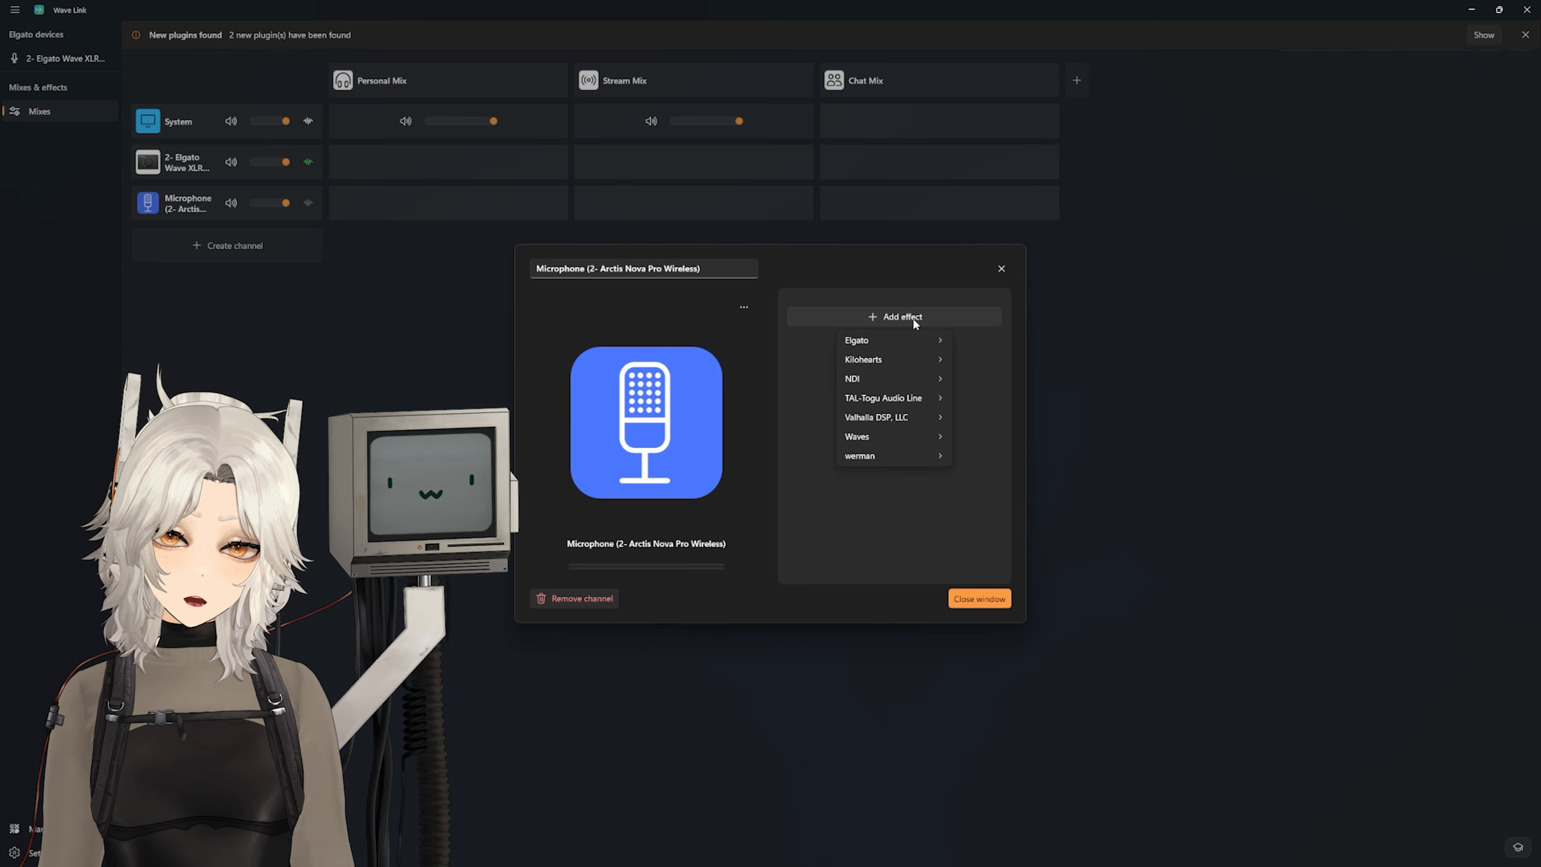
mouse_move(896, 357)
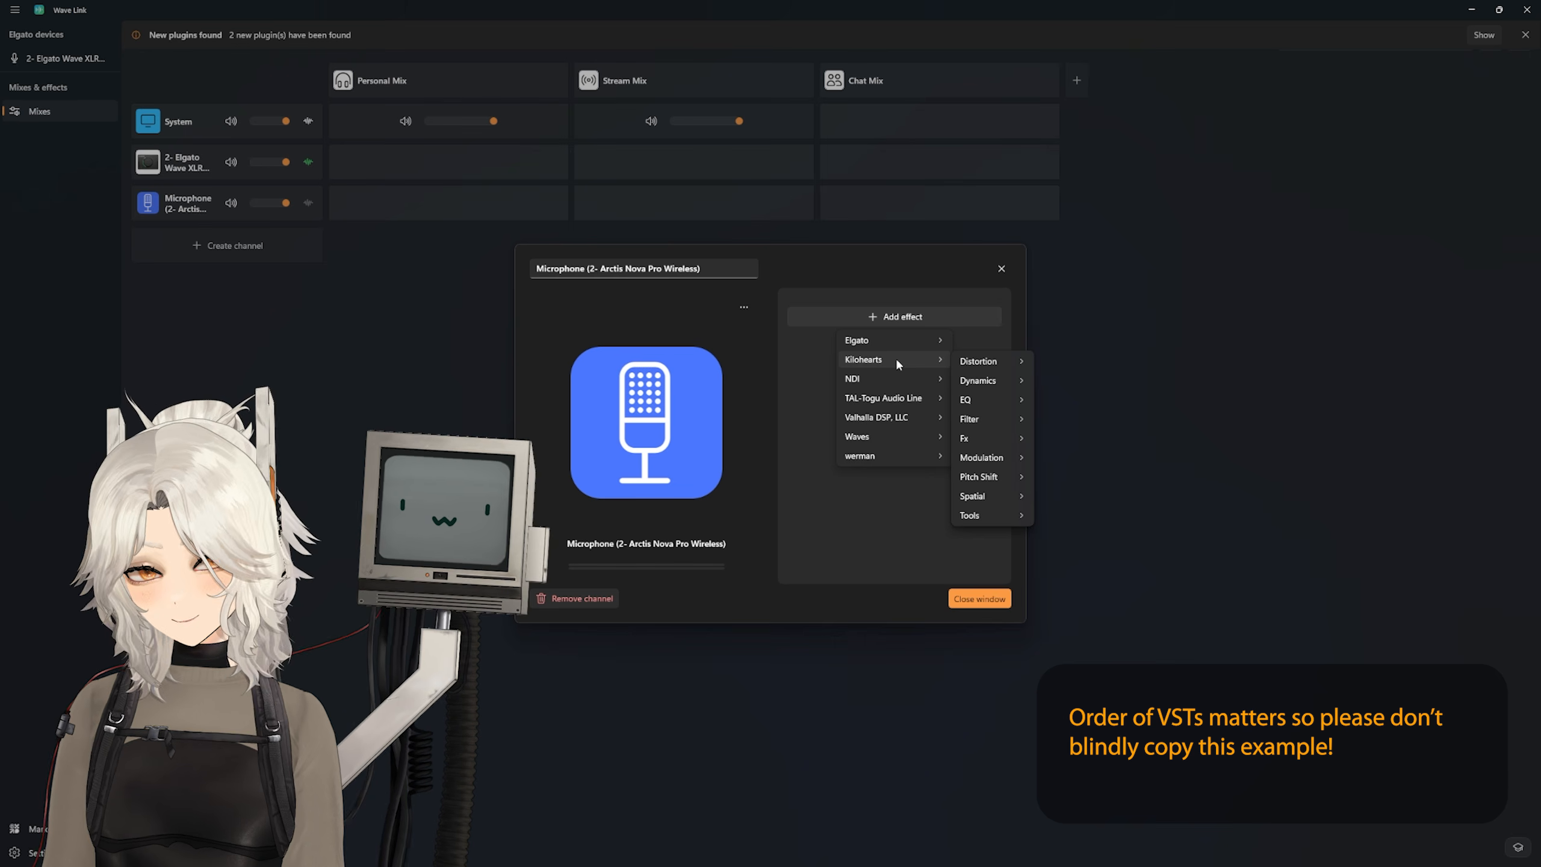
mouse_move(974, 517)
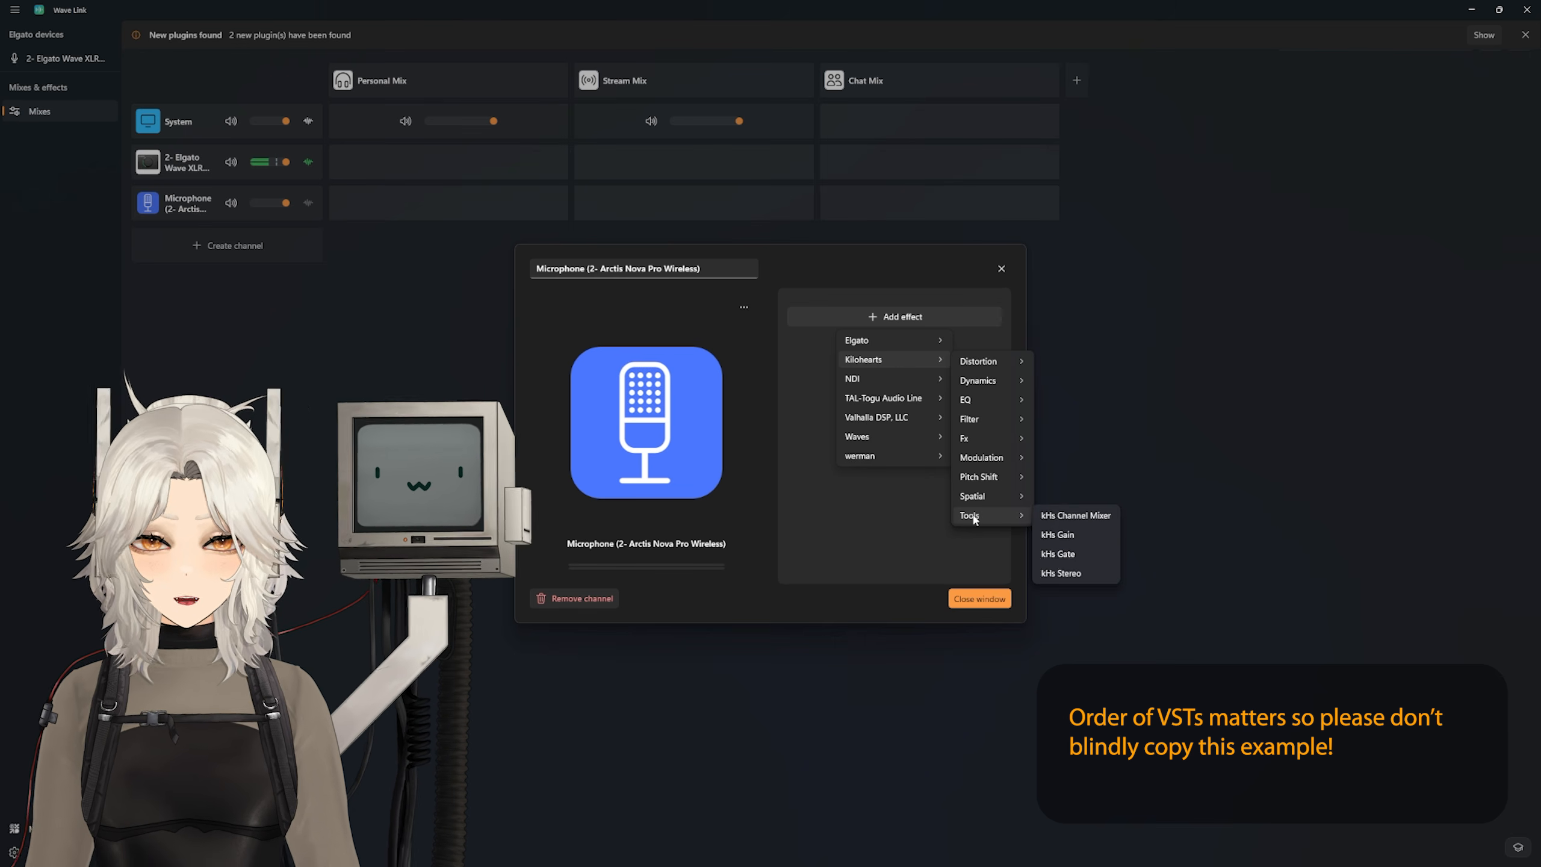
left_click(1066, 557)
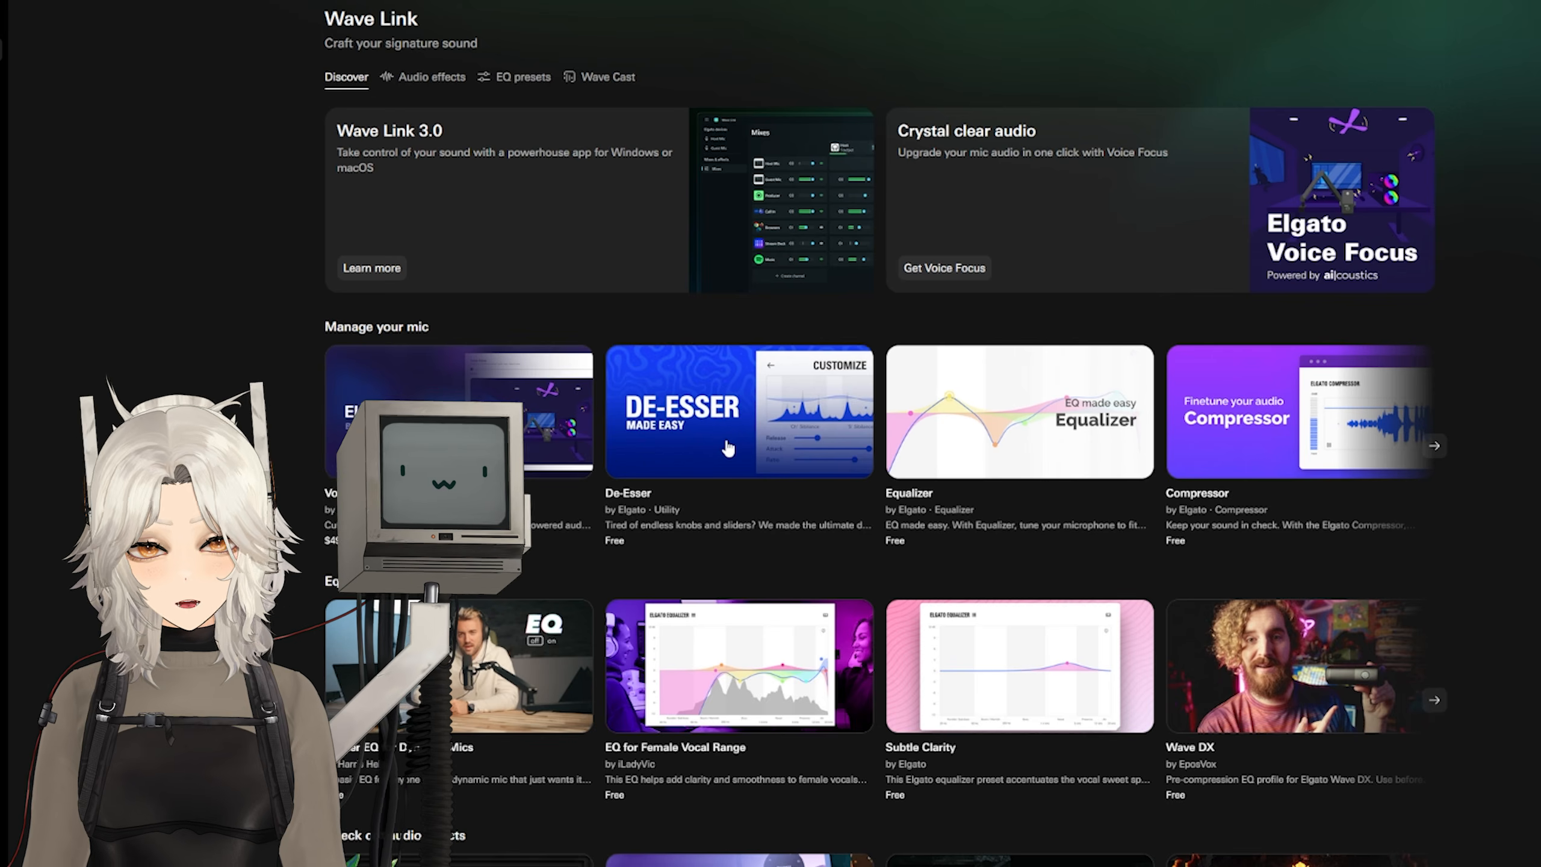
left_click(1109, 452)
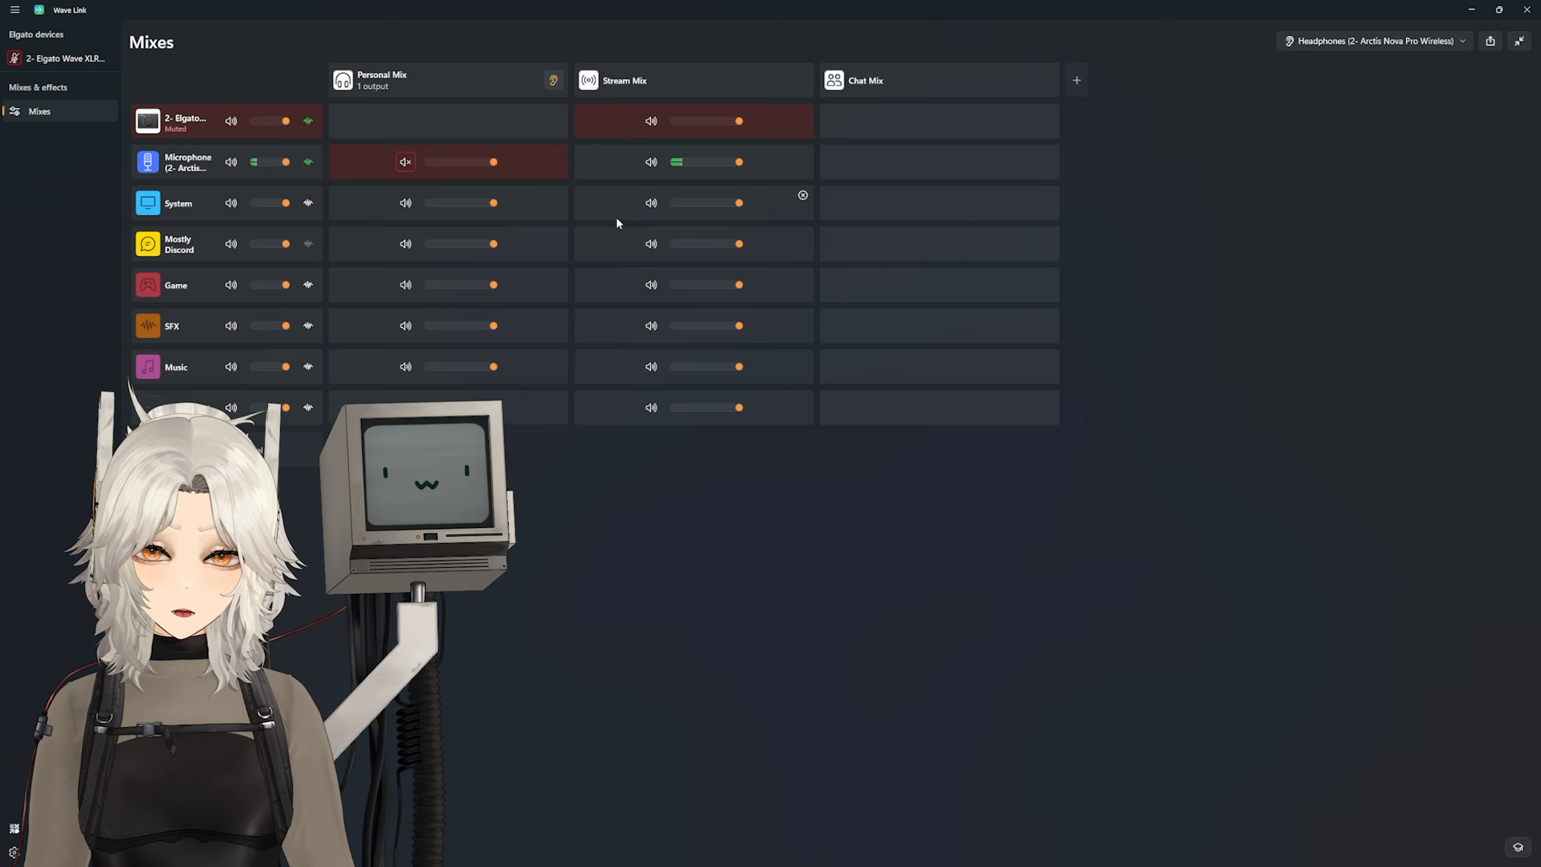
Step: Rename the Chat Mix to "Headset Mic (with VST)"
left_click(836, 80)
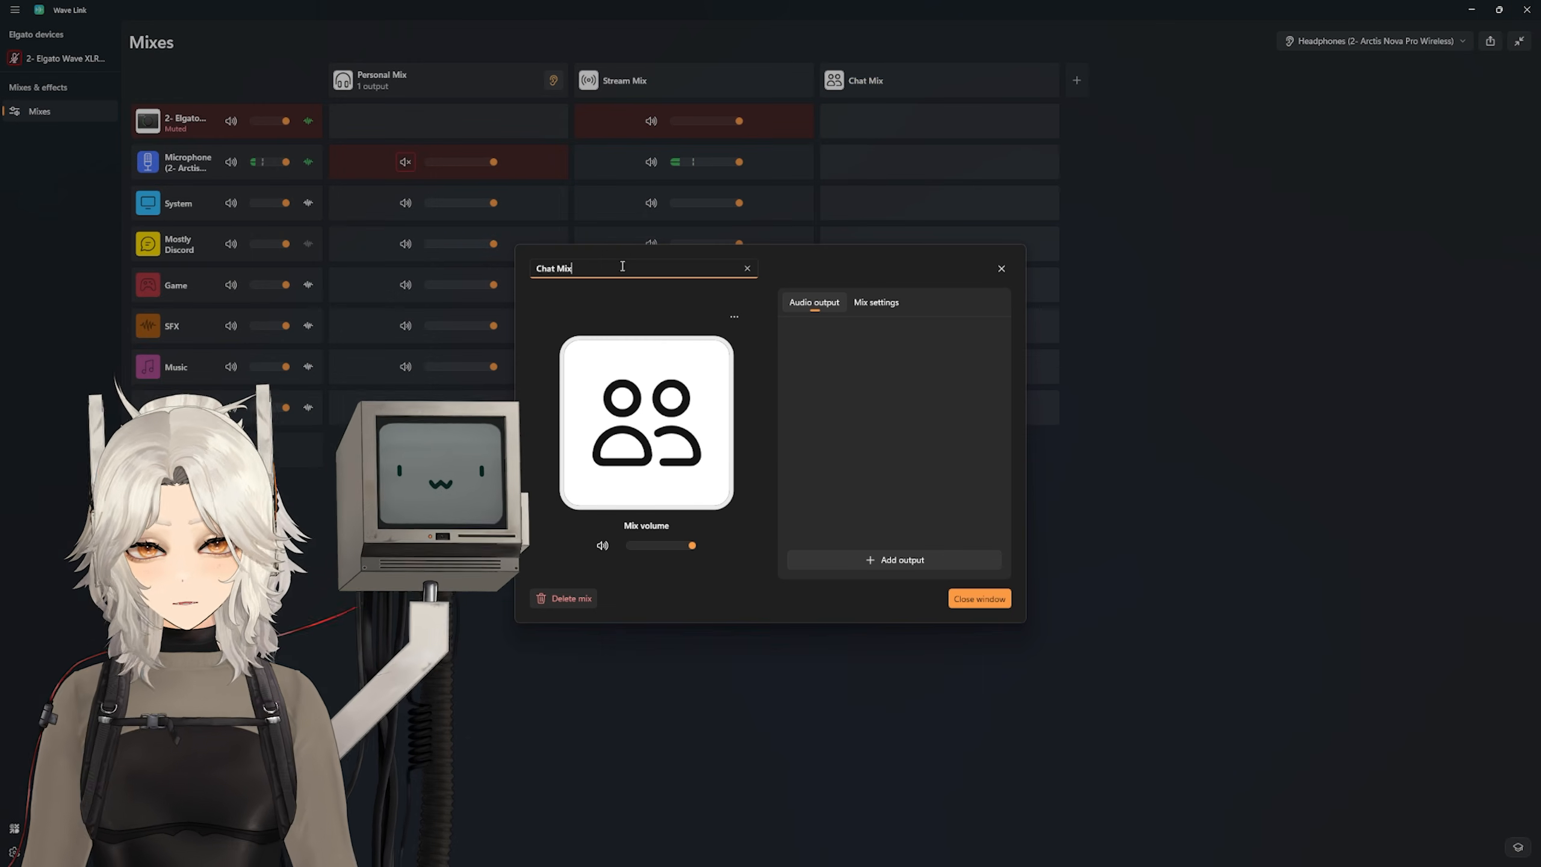
left_click_drag(623, 268, 432, 243)
type("Headset Mic (with VST)")
left_click(978, 601)
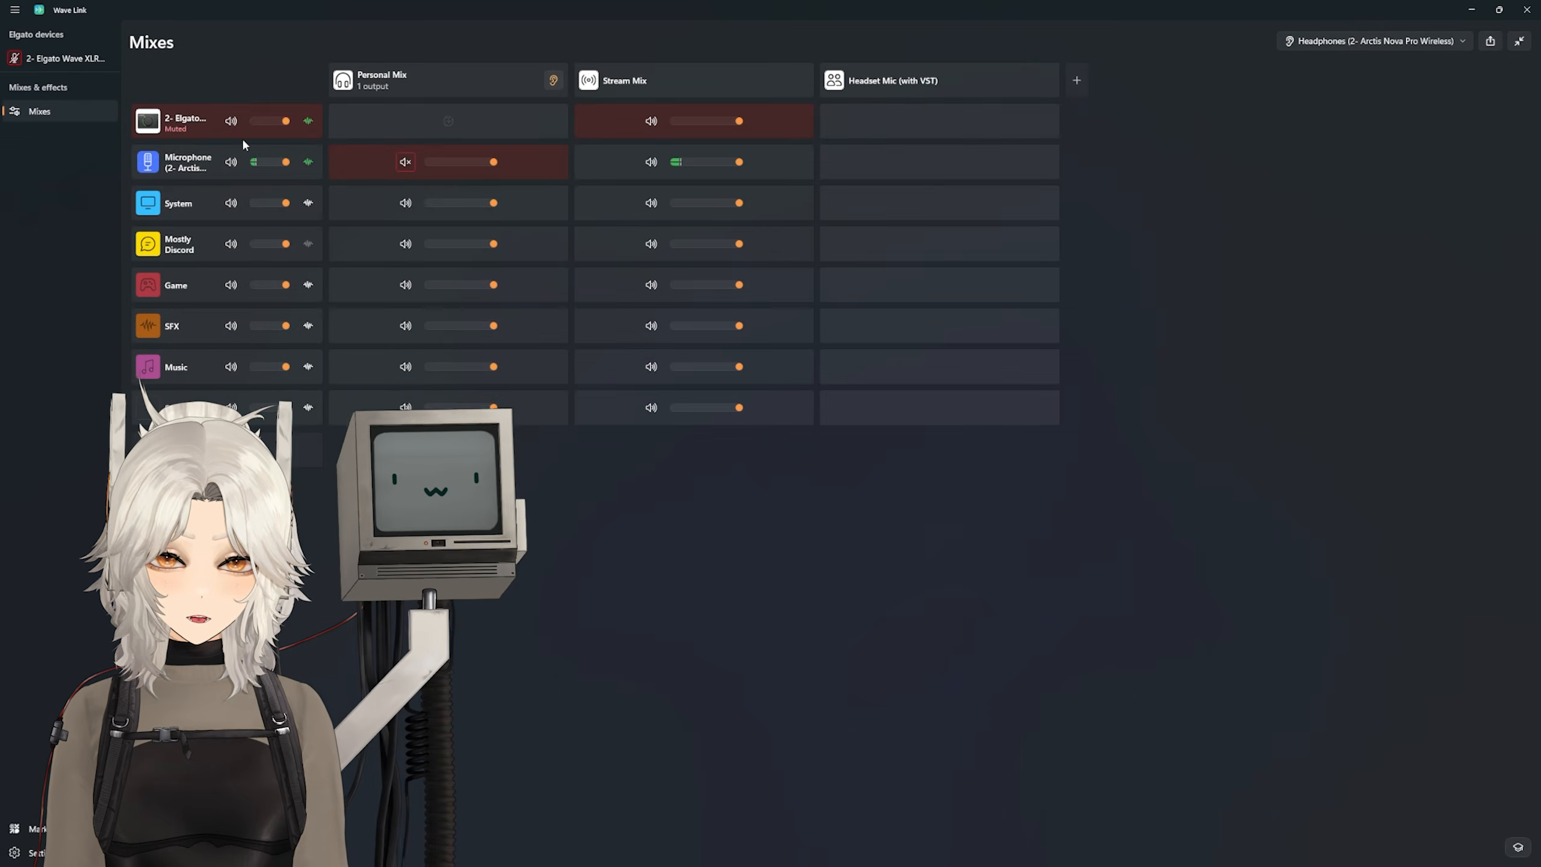
Step: Add the Arctis microphone channel to the Headset Mic (with VST) mix and select that mix as the microphone in Discord
left_click(940, 162)
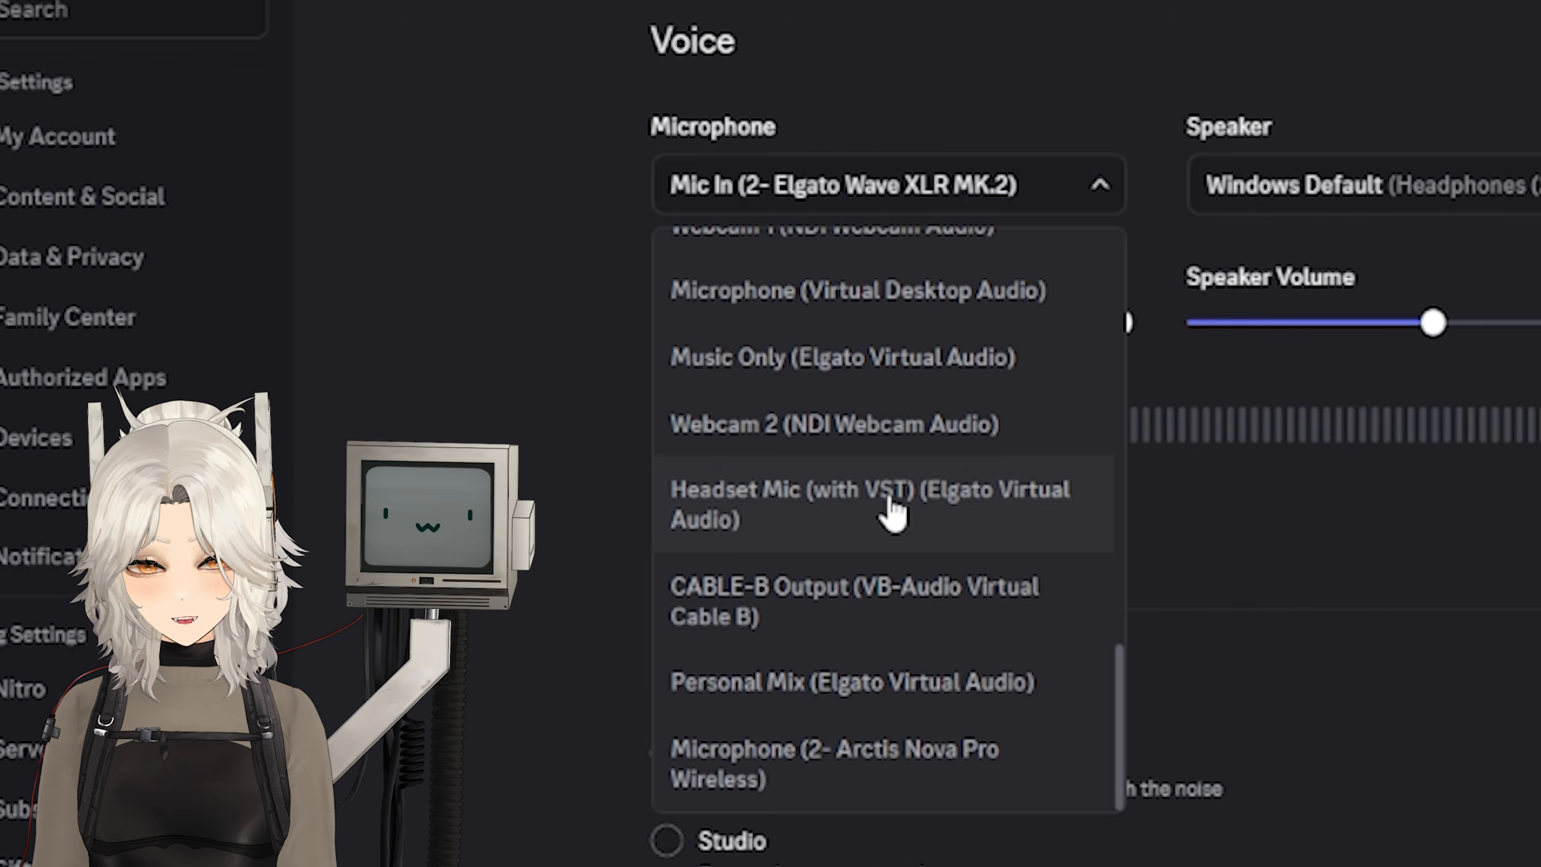
left_click(887, 506)
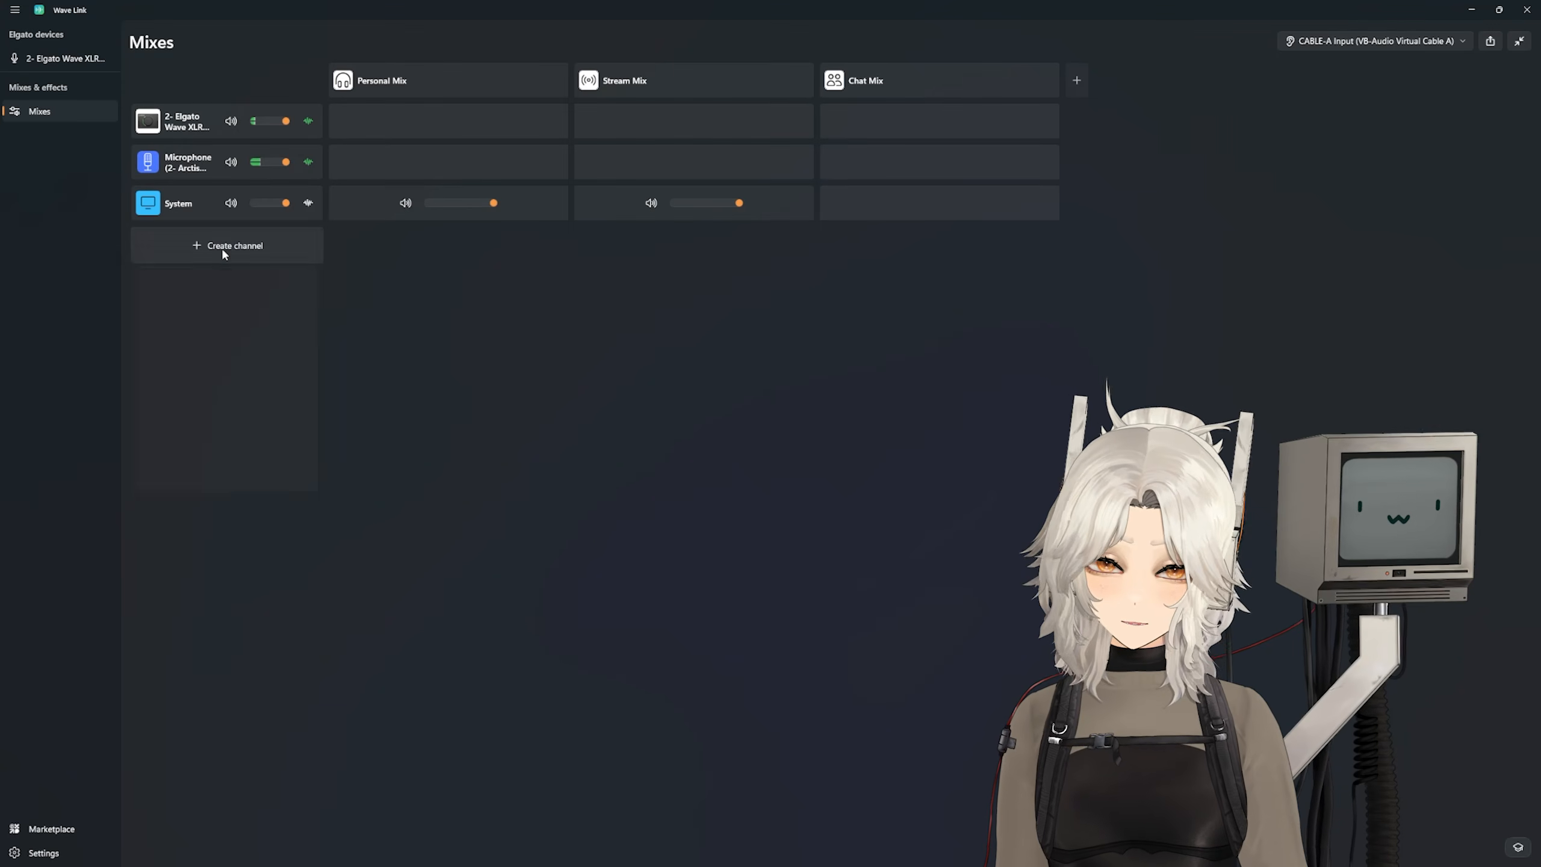
Step: Create a mixer channel for Discord, open its settings and remove the channel
left_click(222, 249)
type("disc")
left_click(199, 304)
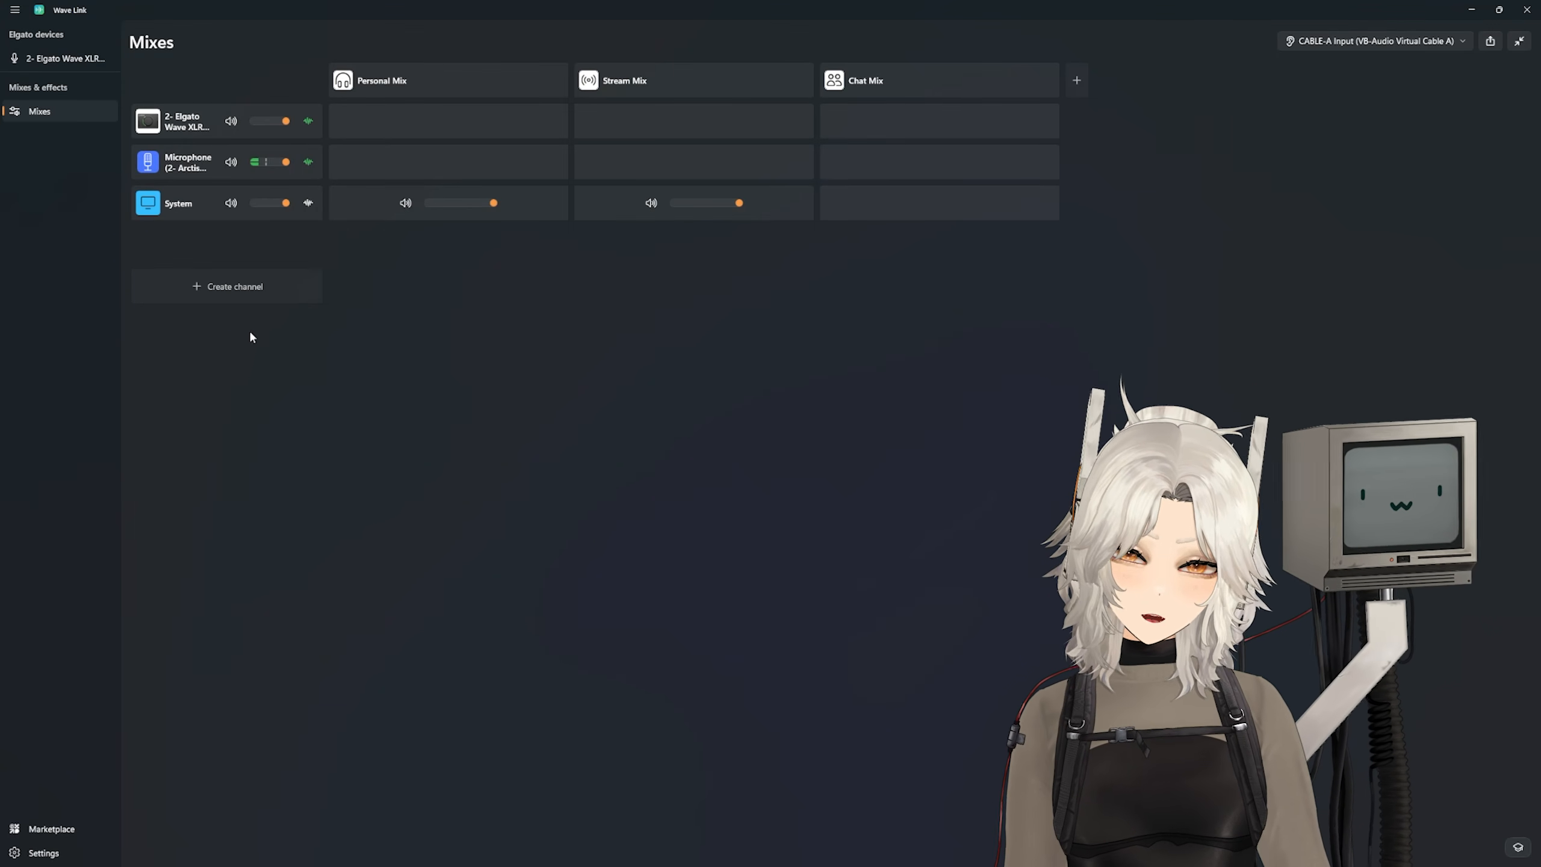
left_click(181, 244)
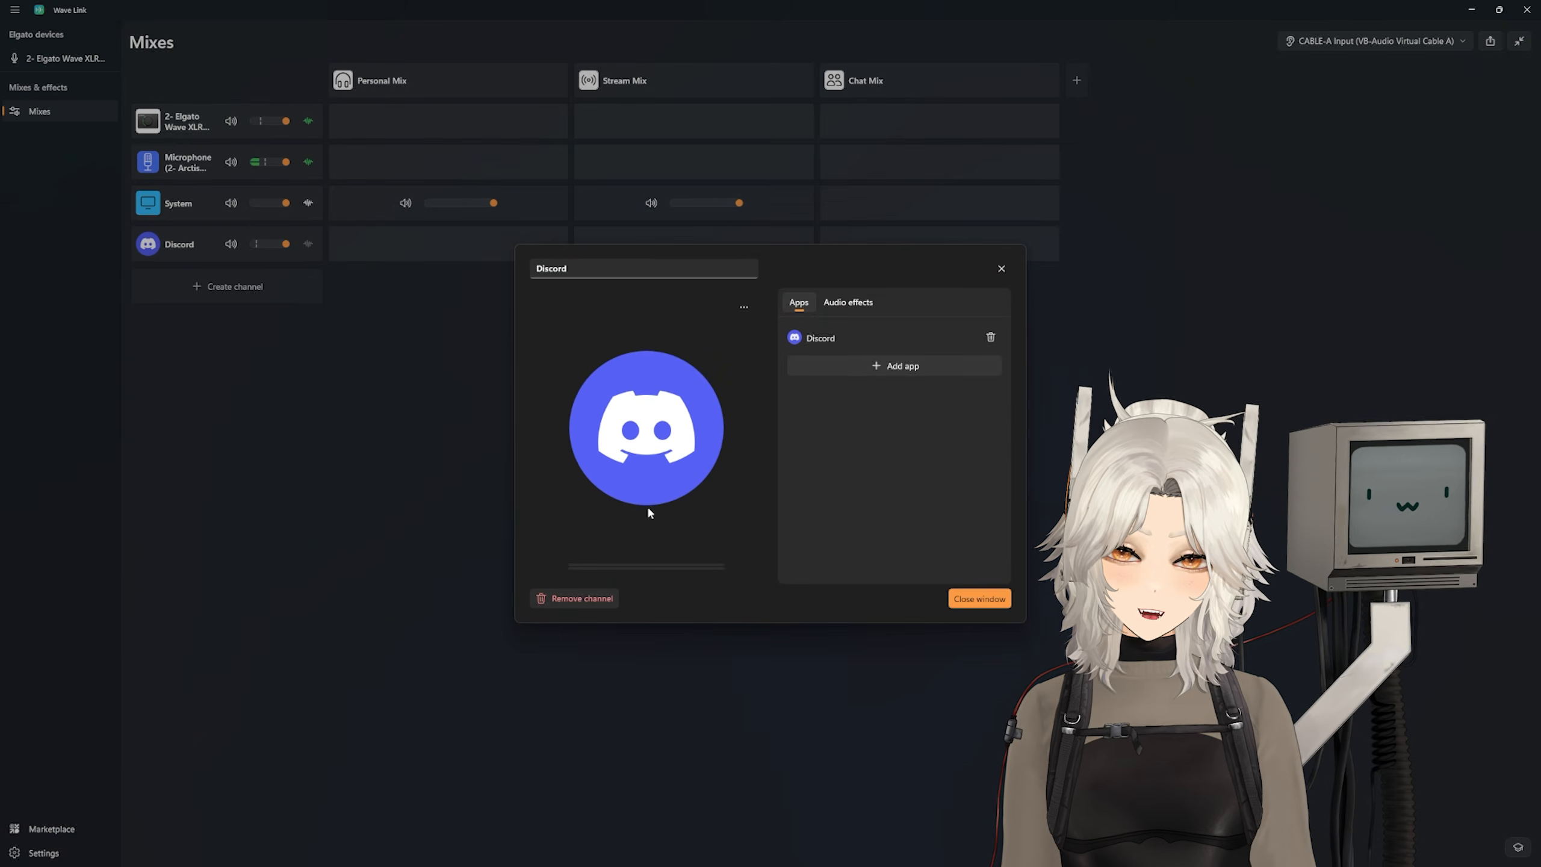
left_click(559, 600)
Step: Create an empty Voice chat channel and add the Discord app to it
left_click(226, 245)
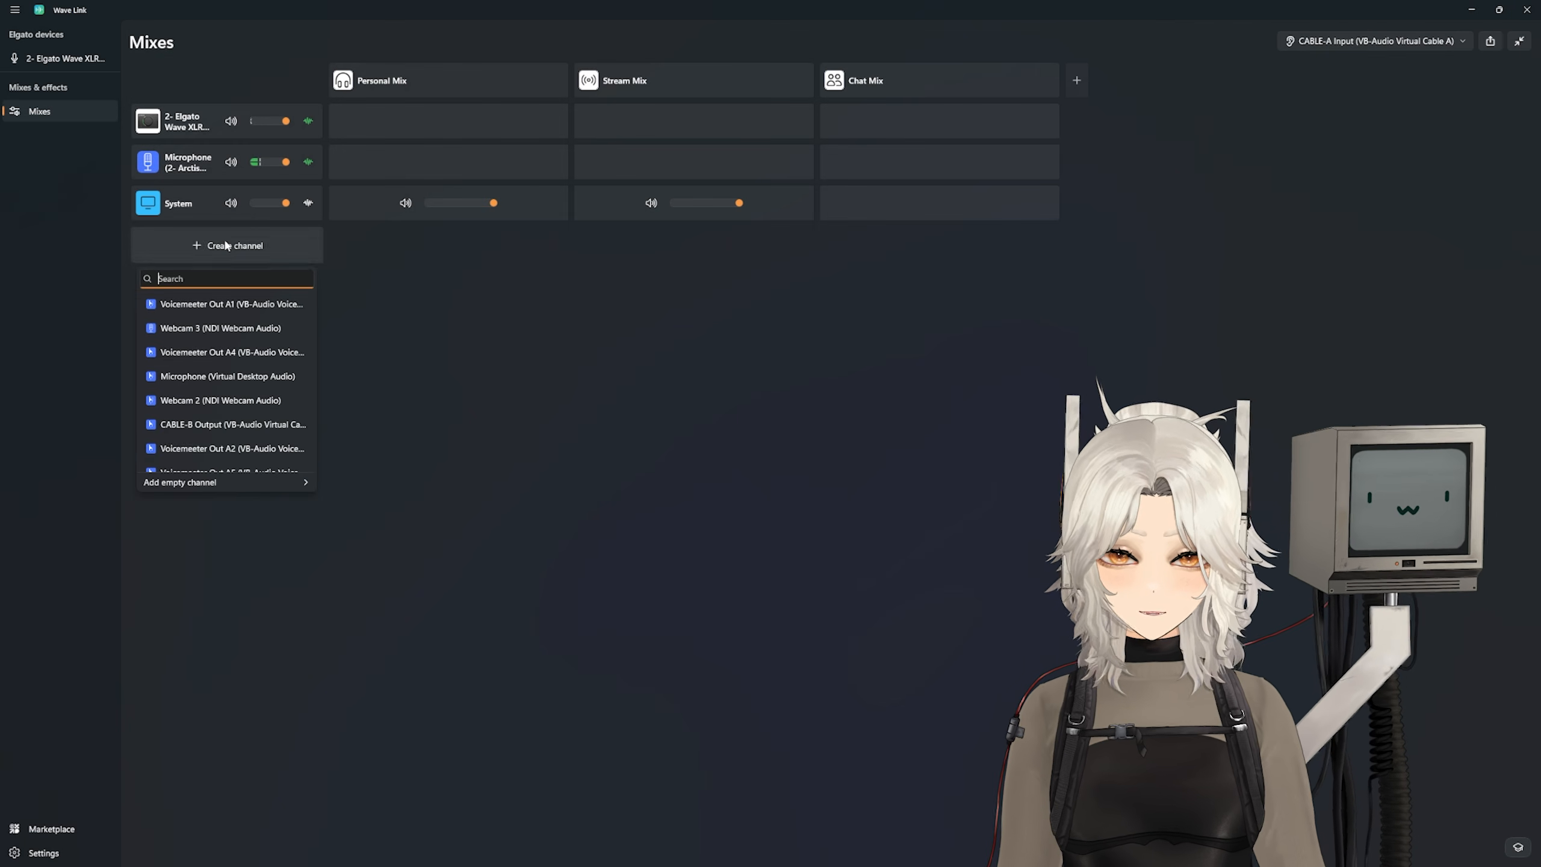
mouse_move(199, 486)
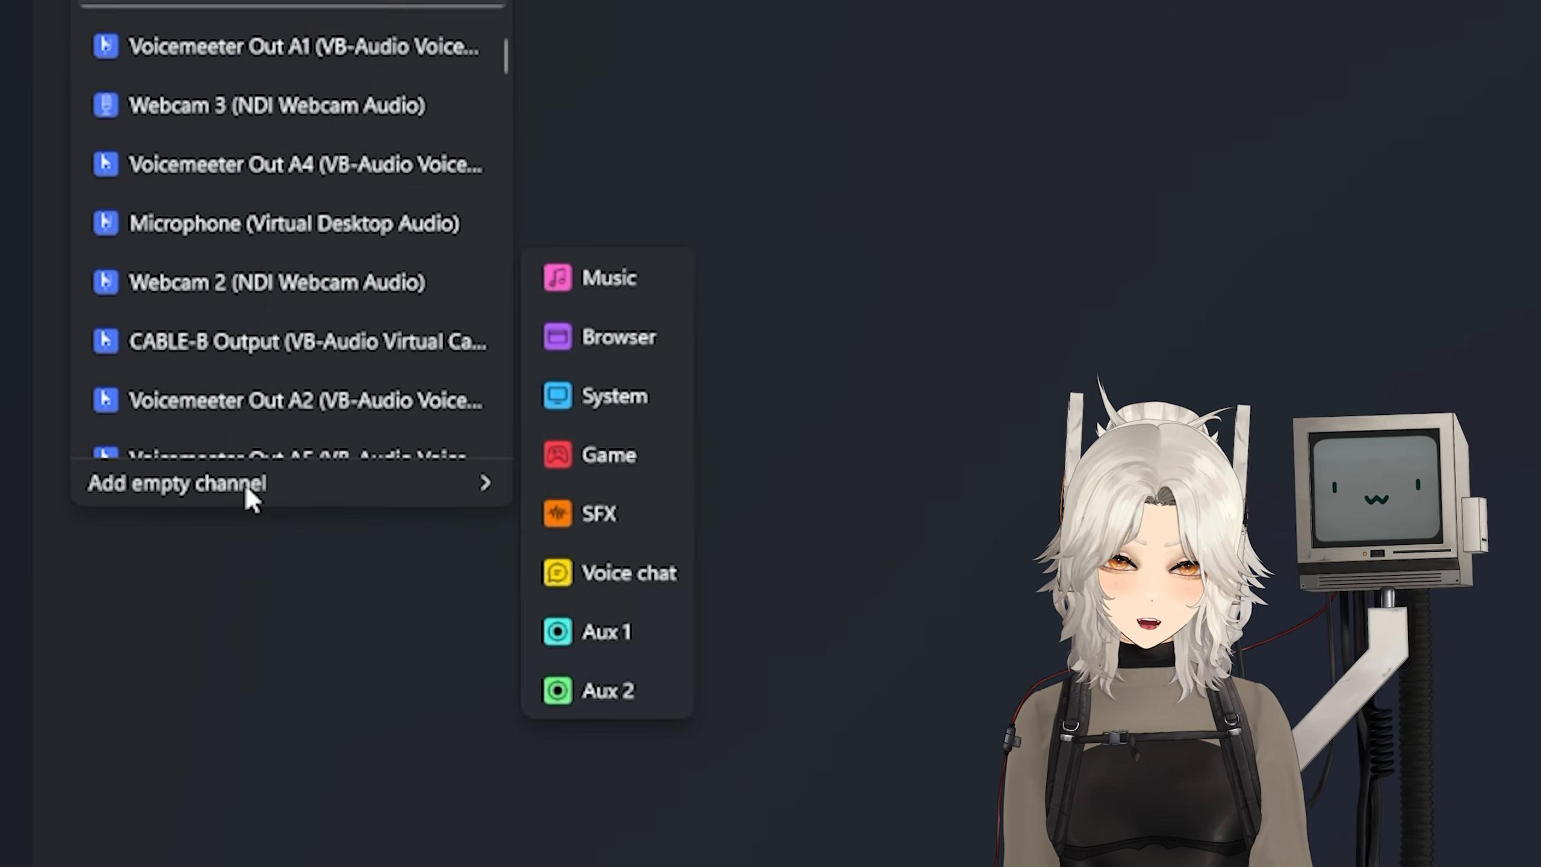
left_click(644, 578)
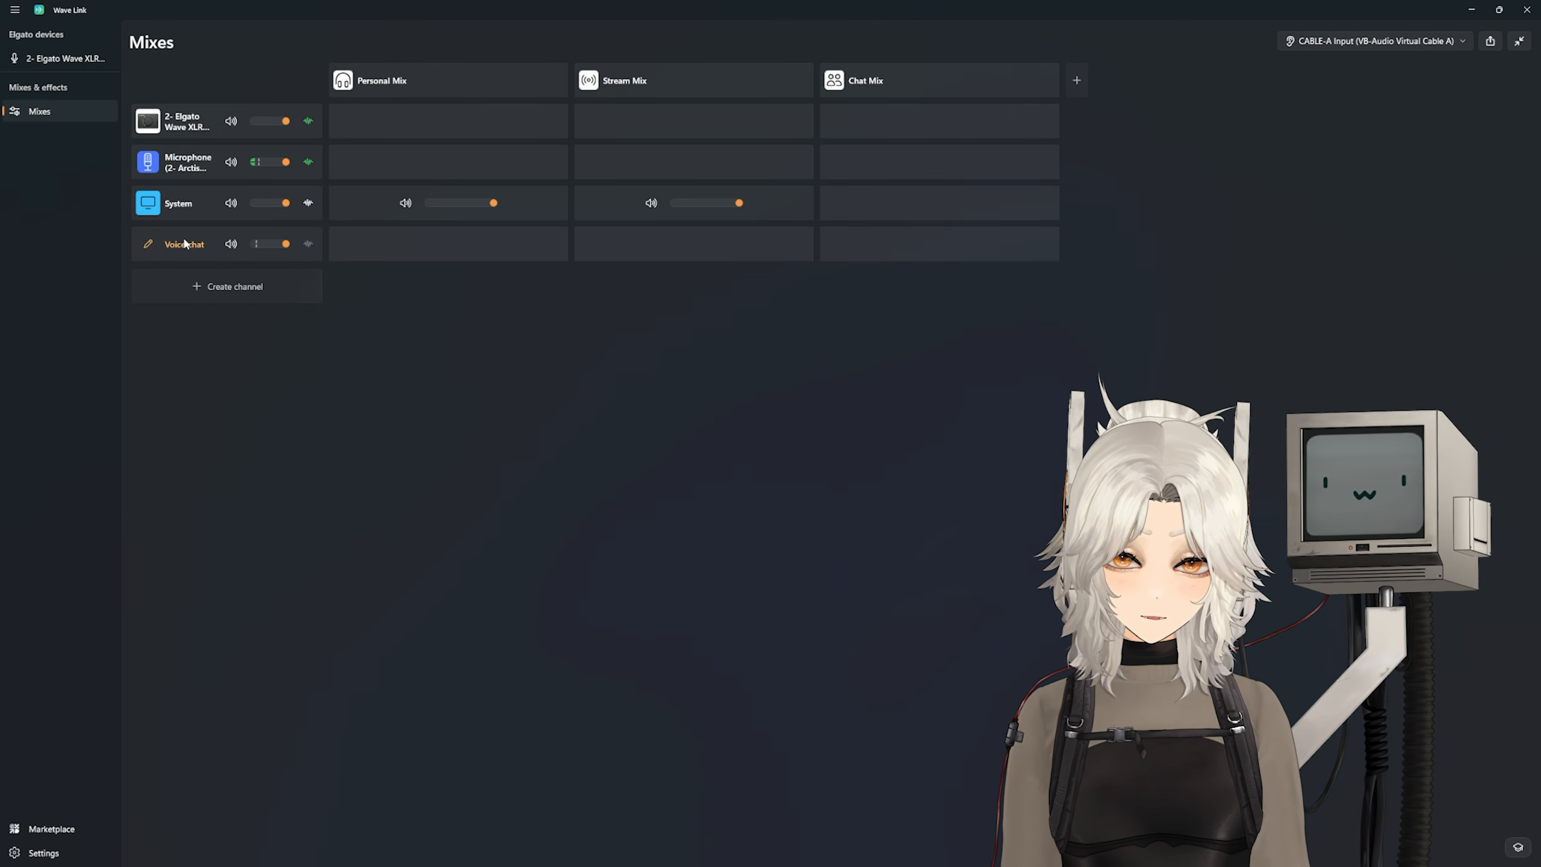
left_click(184, 243)
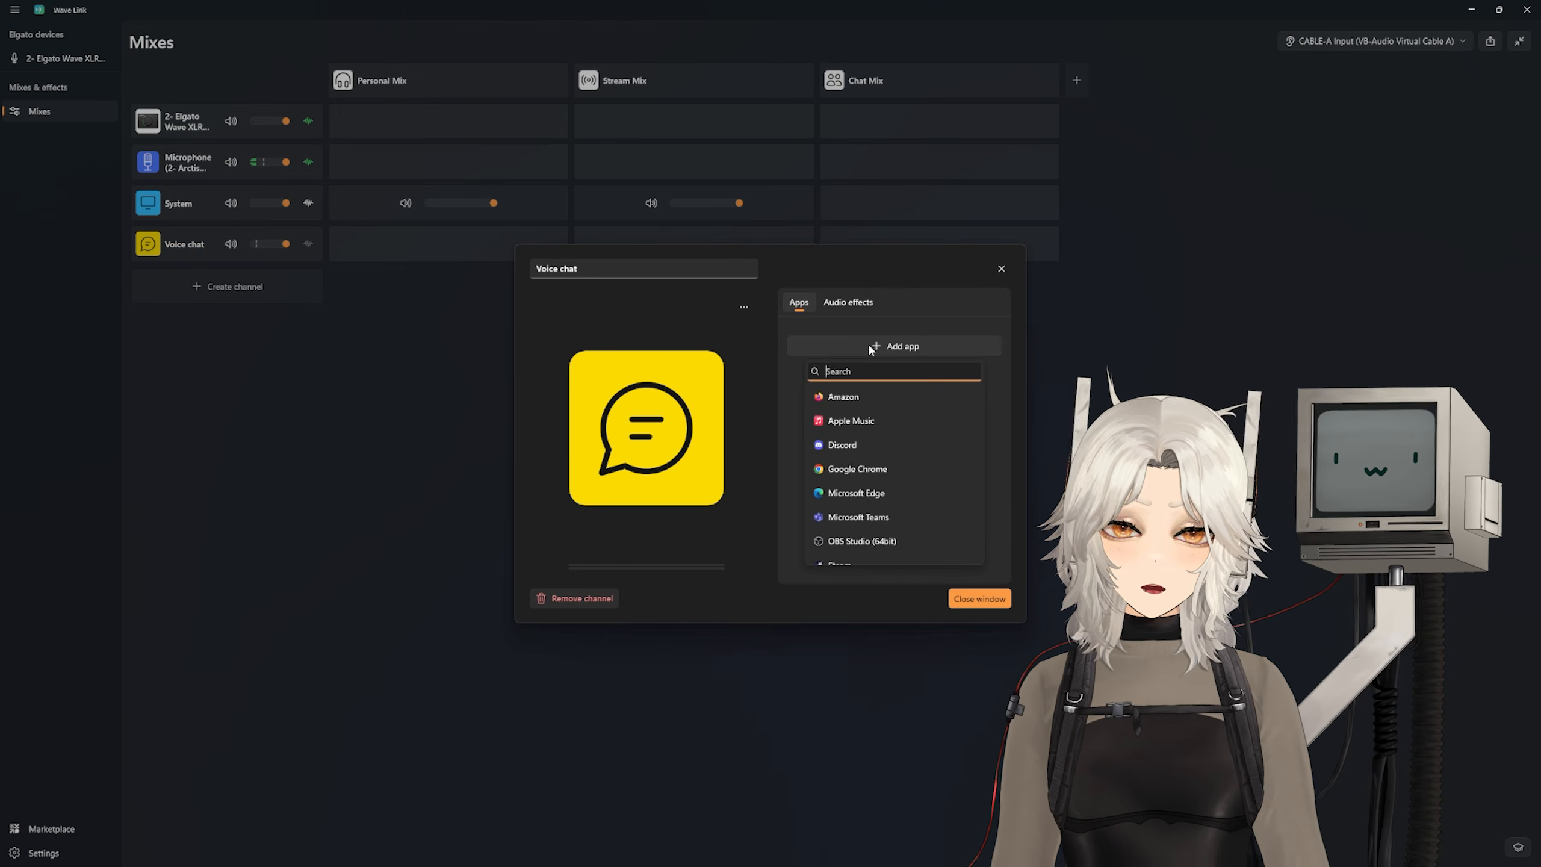
type("disc")
left_click(843, 395)
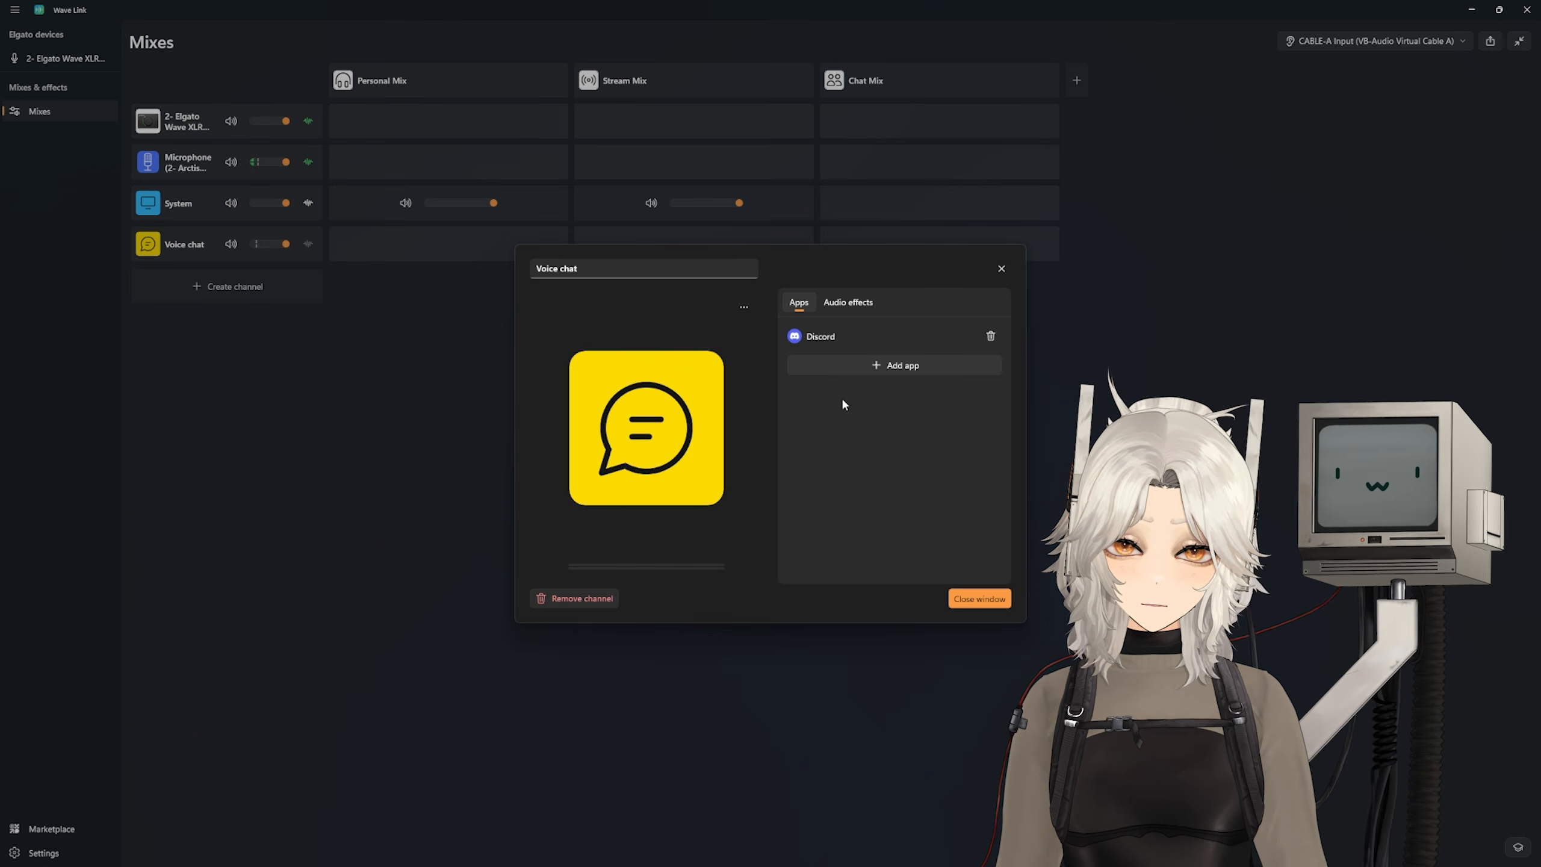
Step: Search the apps for the Voice chat channel for "replacement for age verification simulator app"
left_click(880, 365)
type("replacement ")
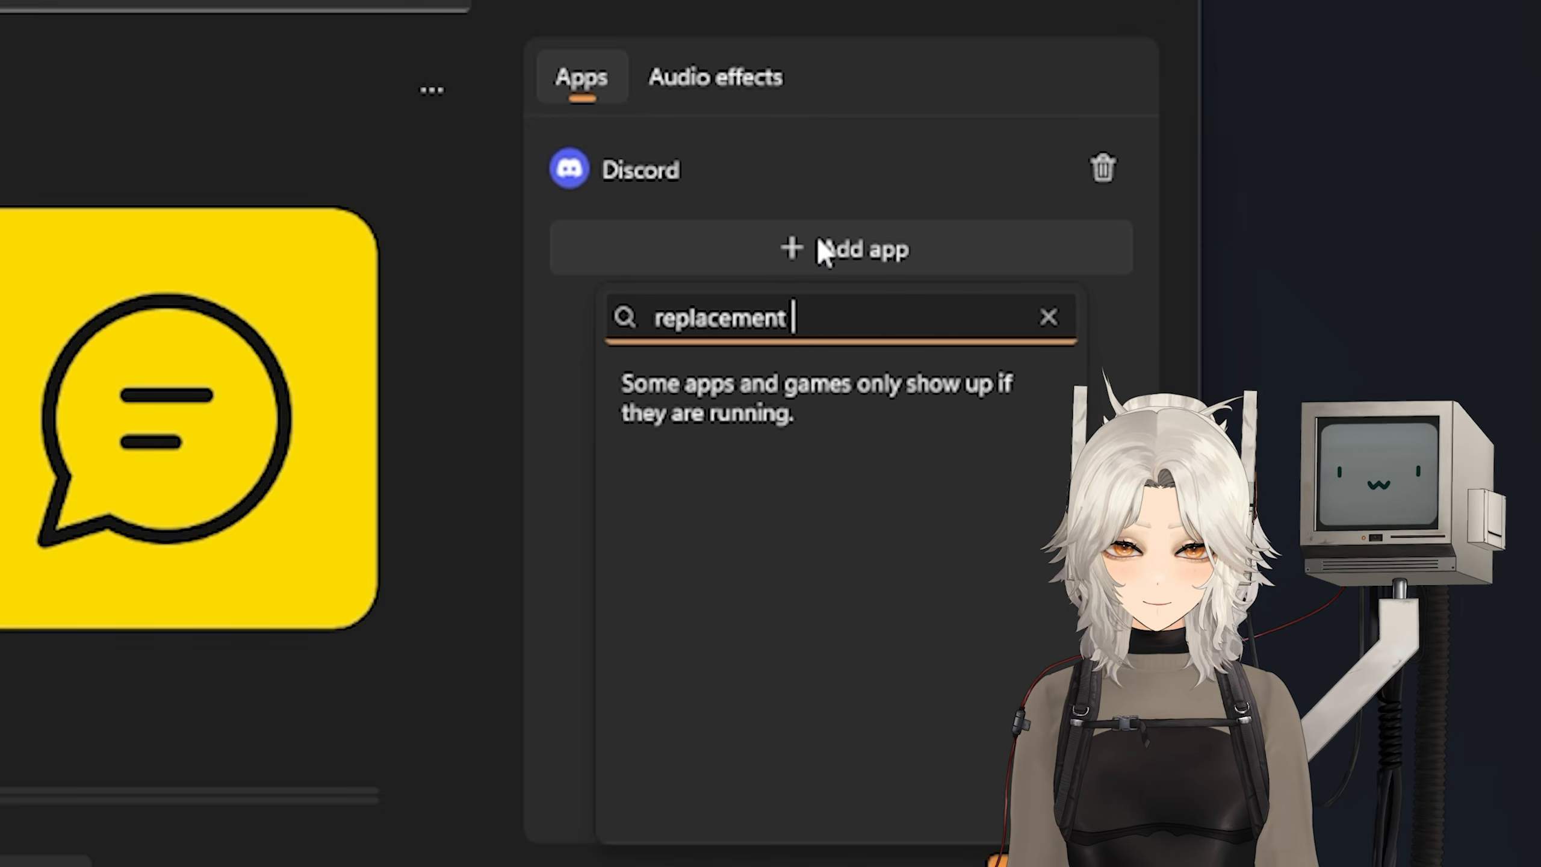
type("for age verification simulator app")
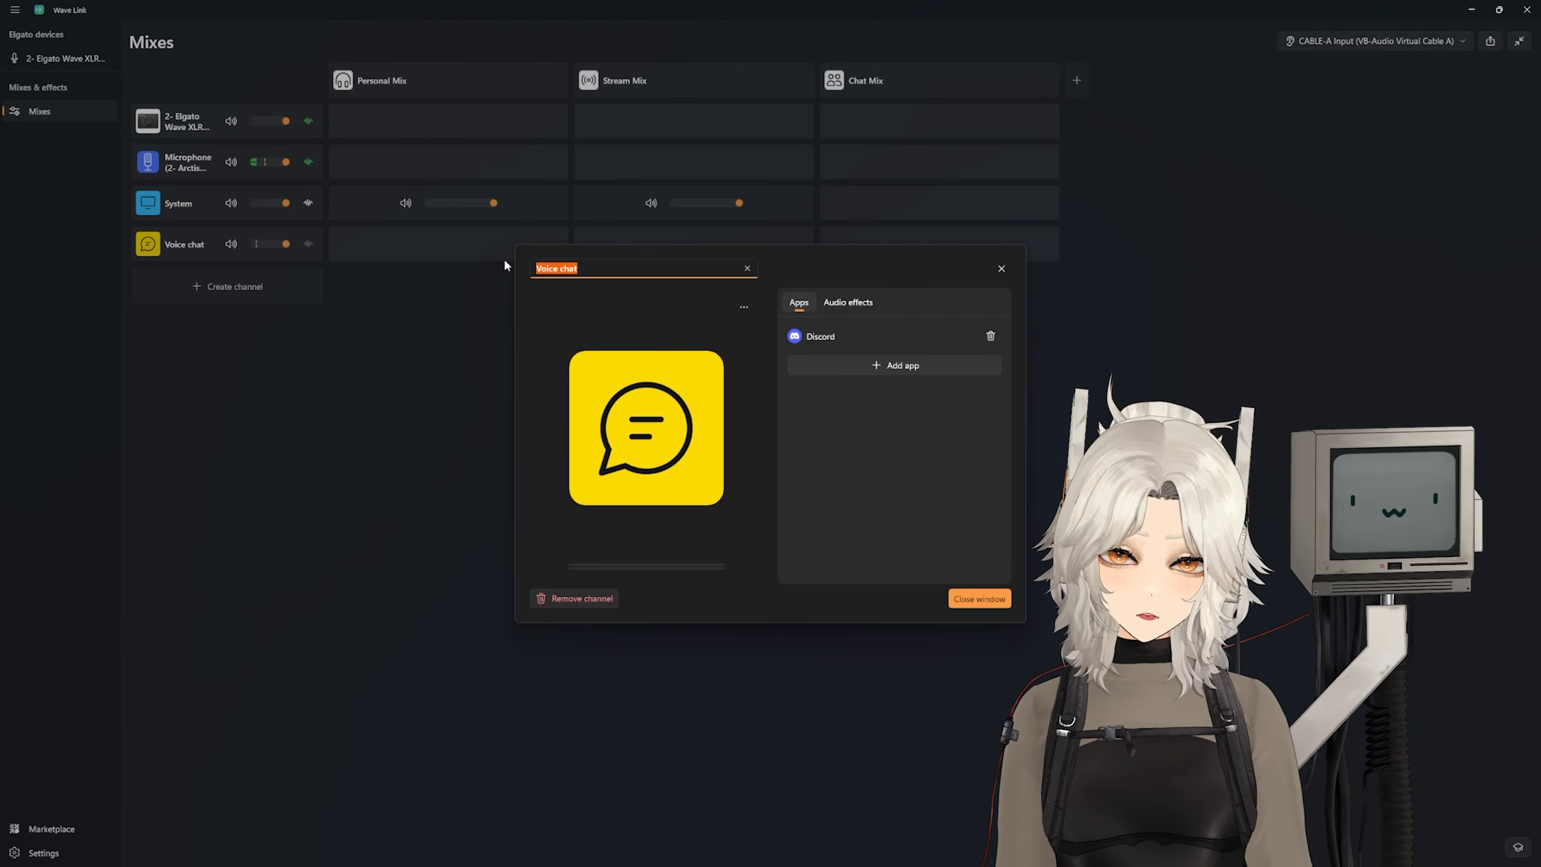
Step: Rename the Voice chat channel to "Mostly Discord" and close its settings
type("Mostly Dis")
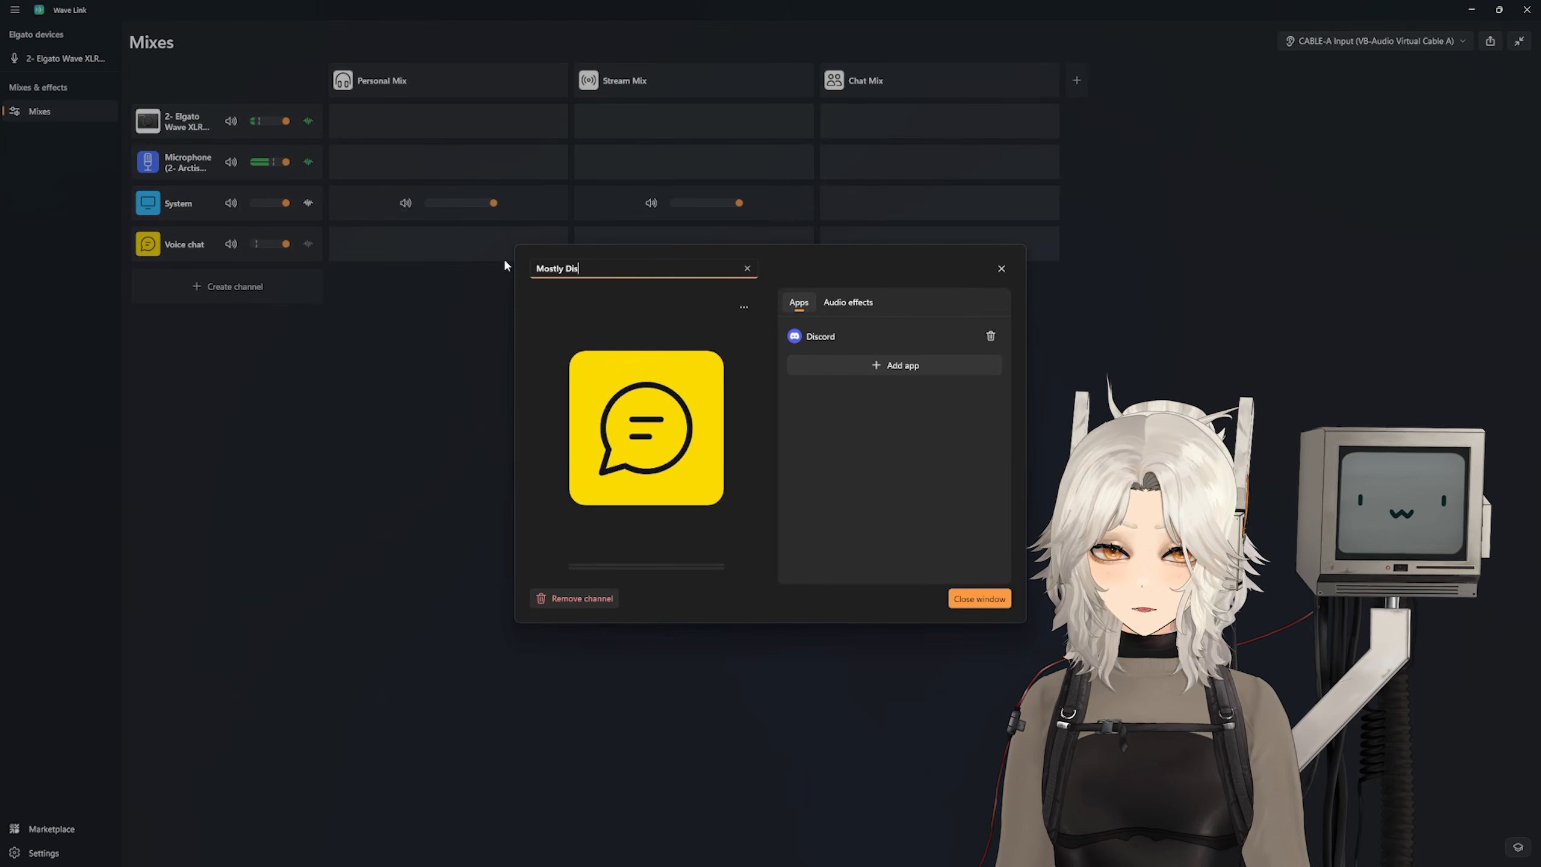
type("cord")
left_click(979, 599)
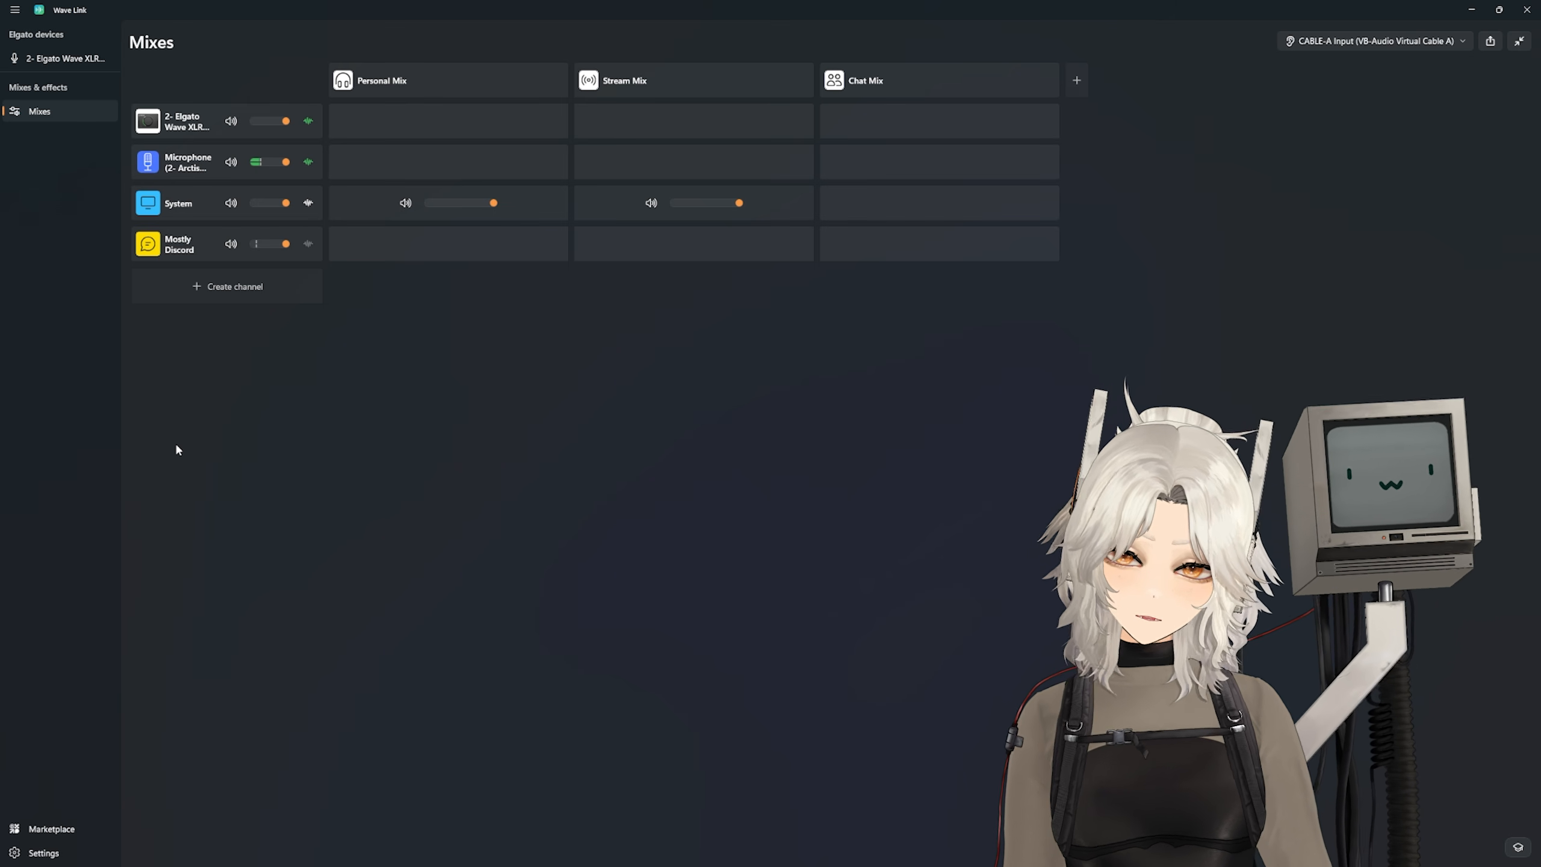
Step: Create an empty Game channel and add Red Dead Redemption 2 to it
left_click(248, 296)
left_click(182, 523)
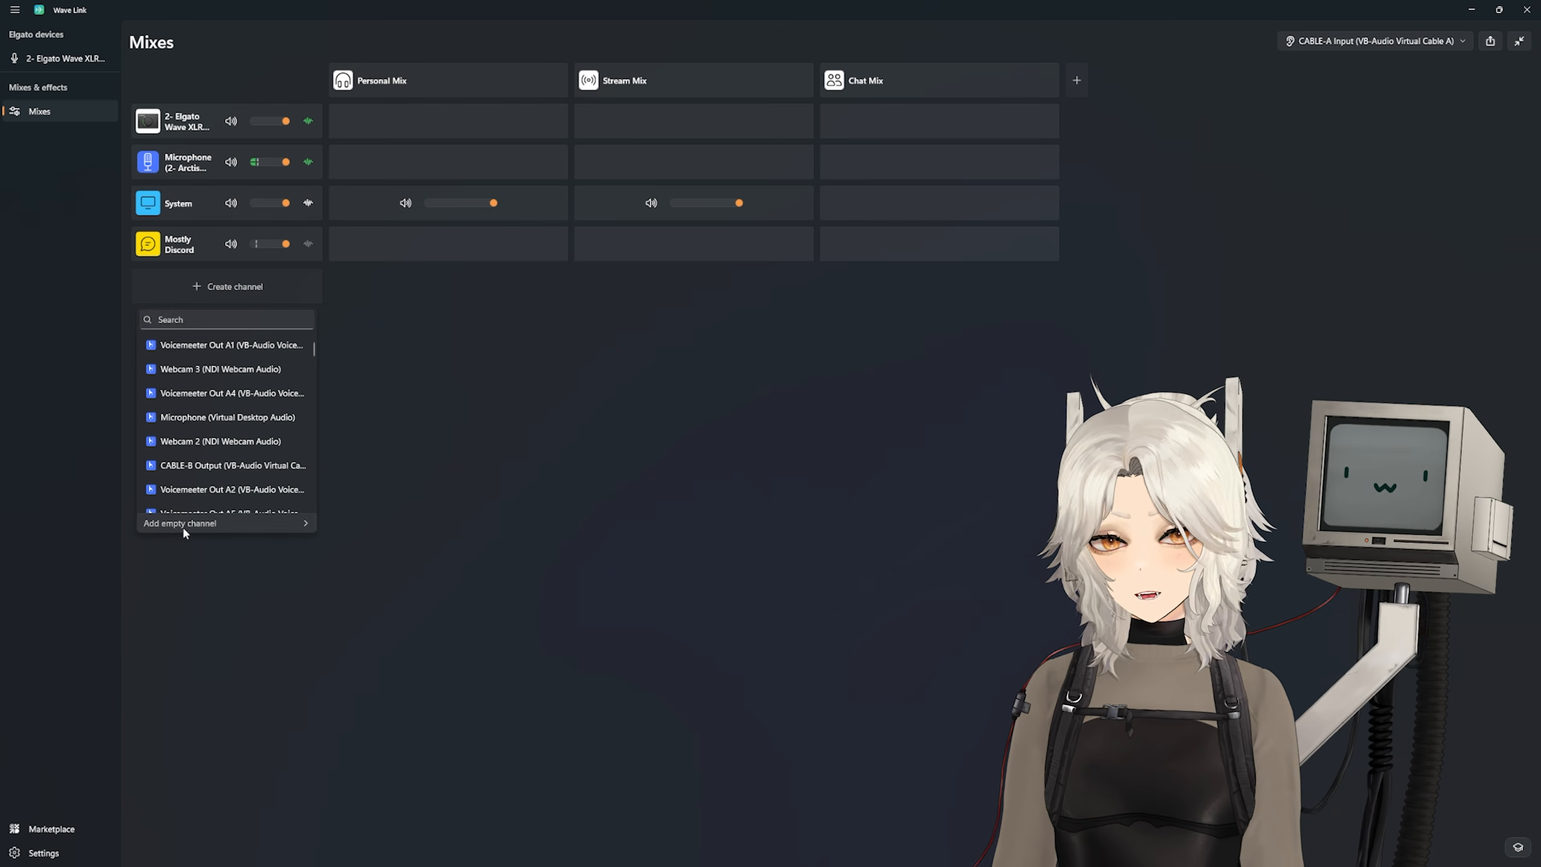
left_click(363, 512)
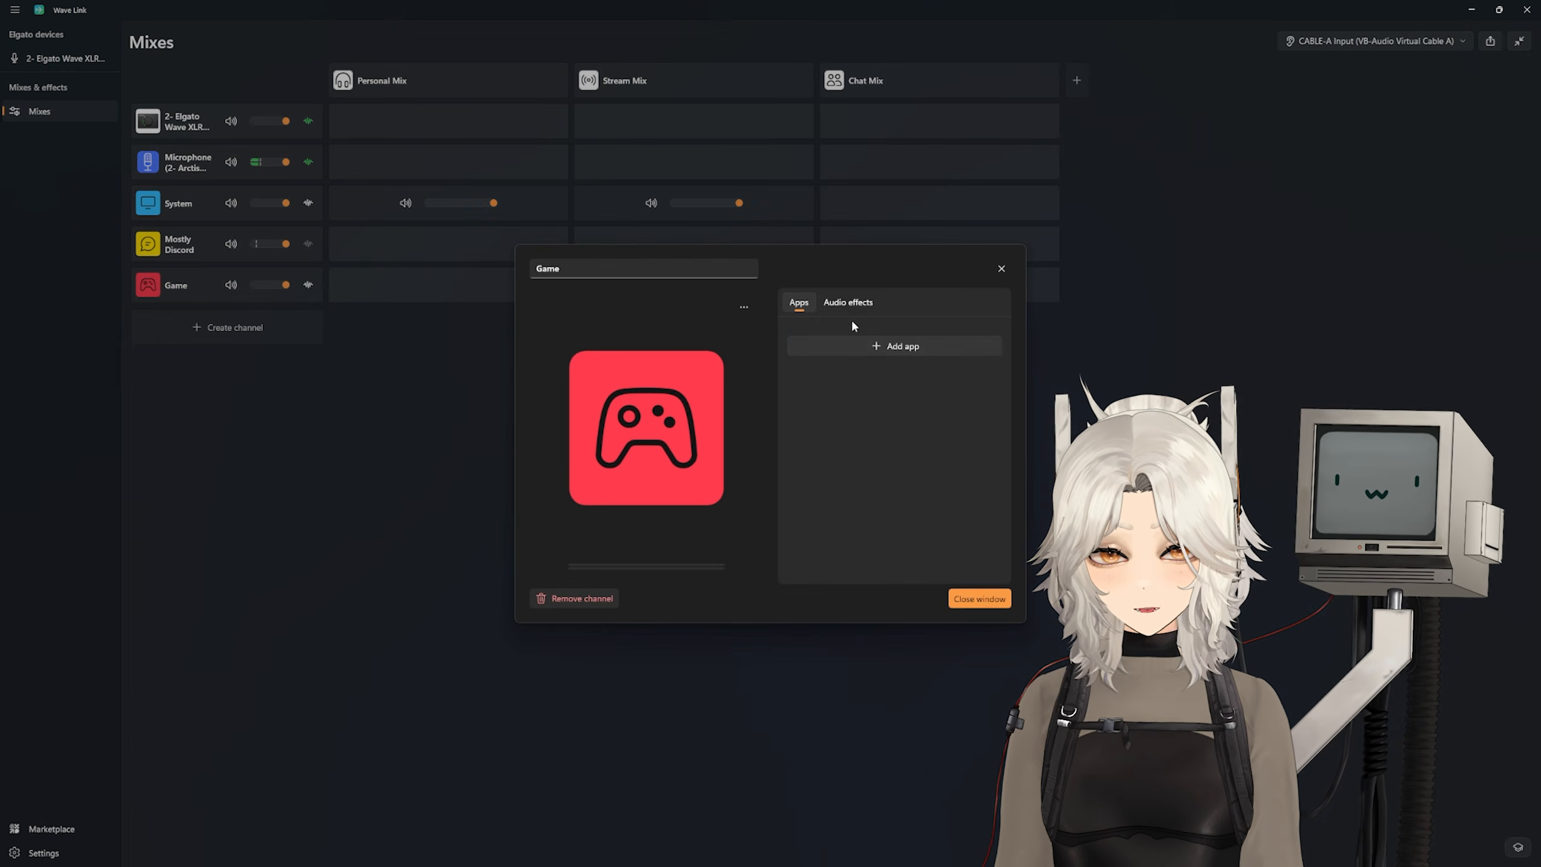
left_click(857, 346)
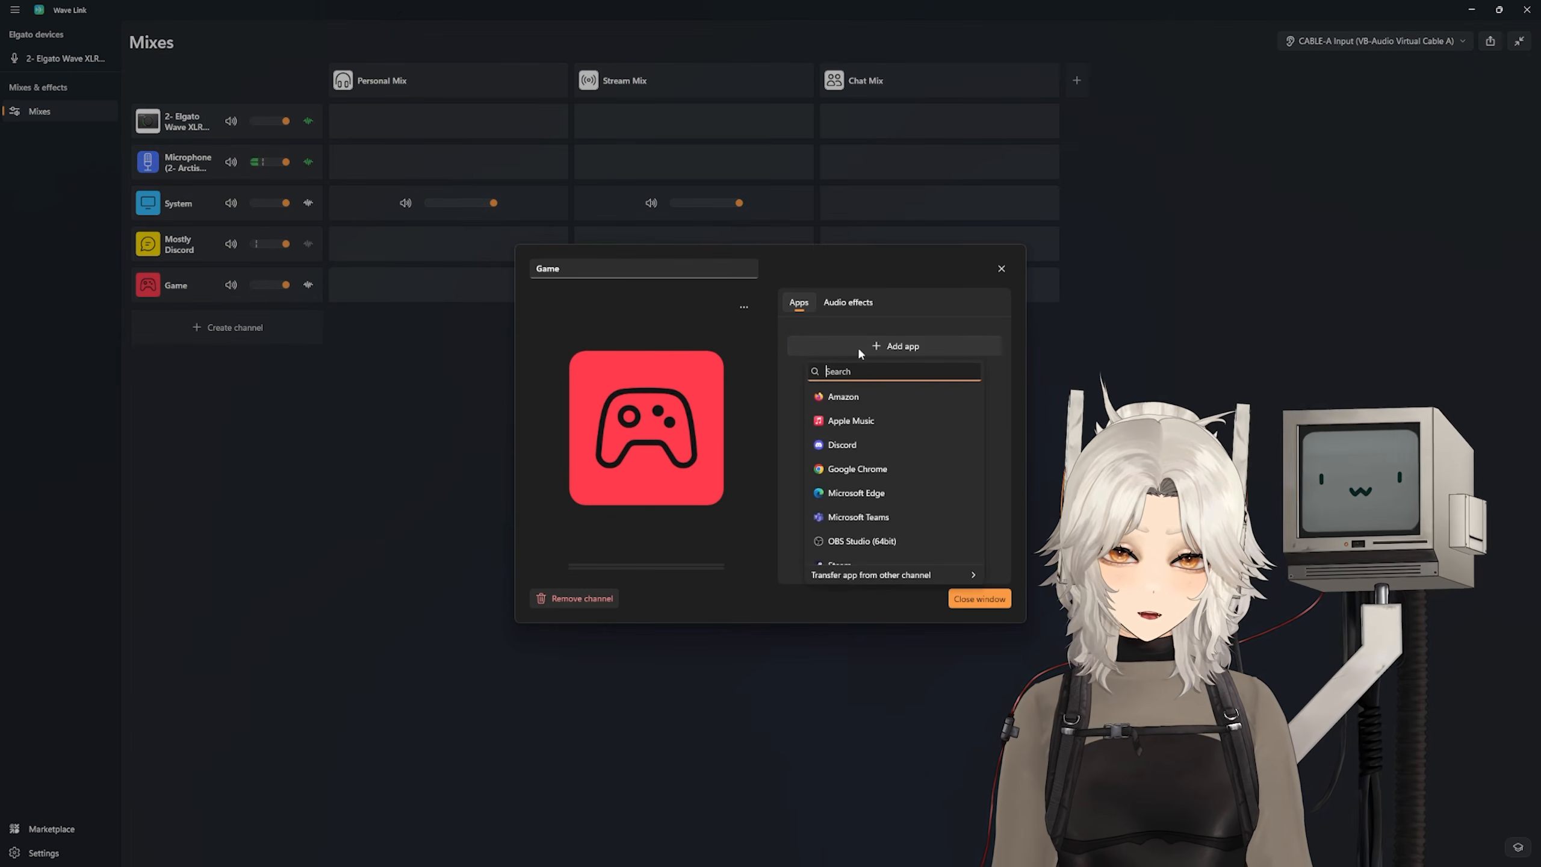
type("red")
left_click(874, 420)
Step: Add Abiotic Factor and Deep Rock Galactic to the Game channel and close its settings
left_click(892, 364)
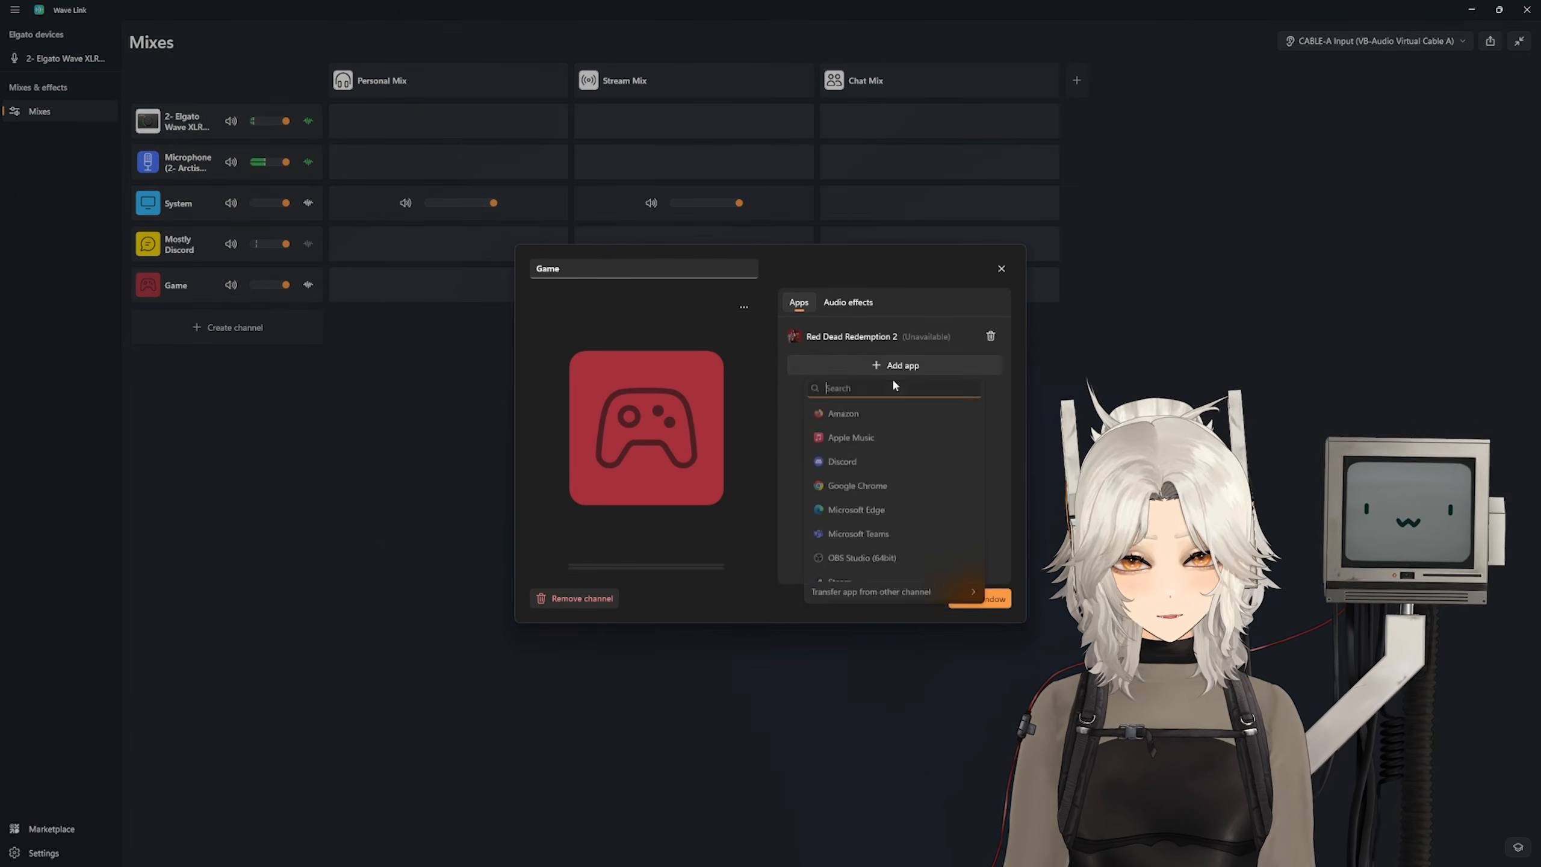
type("abi")
left_click(898, 405)
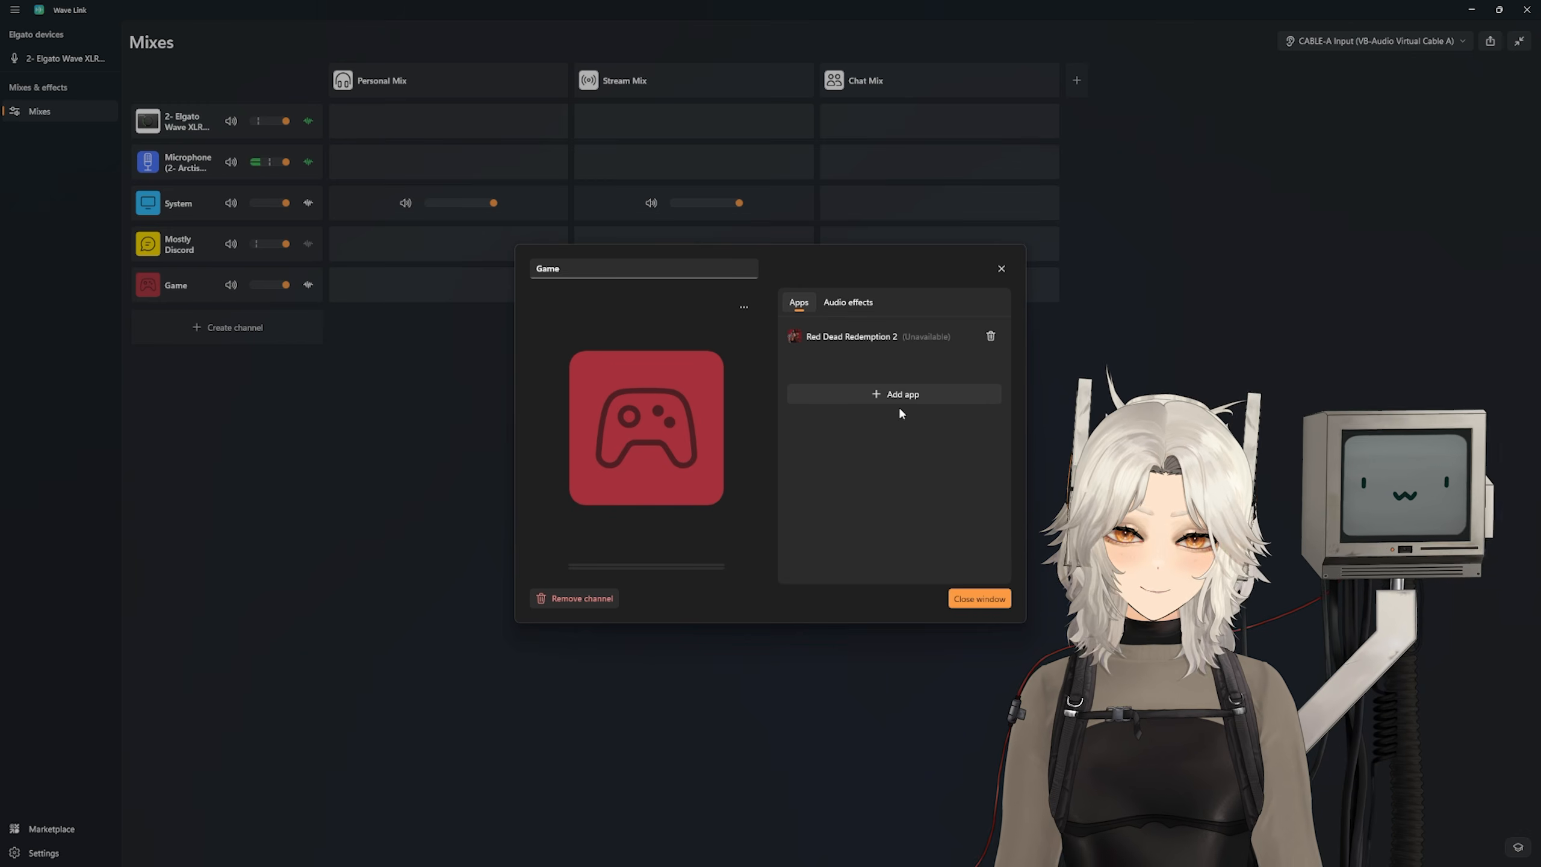
left_click(901, 395)
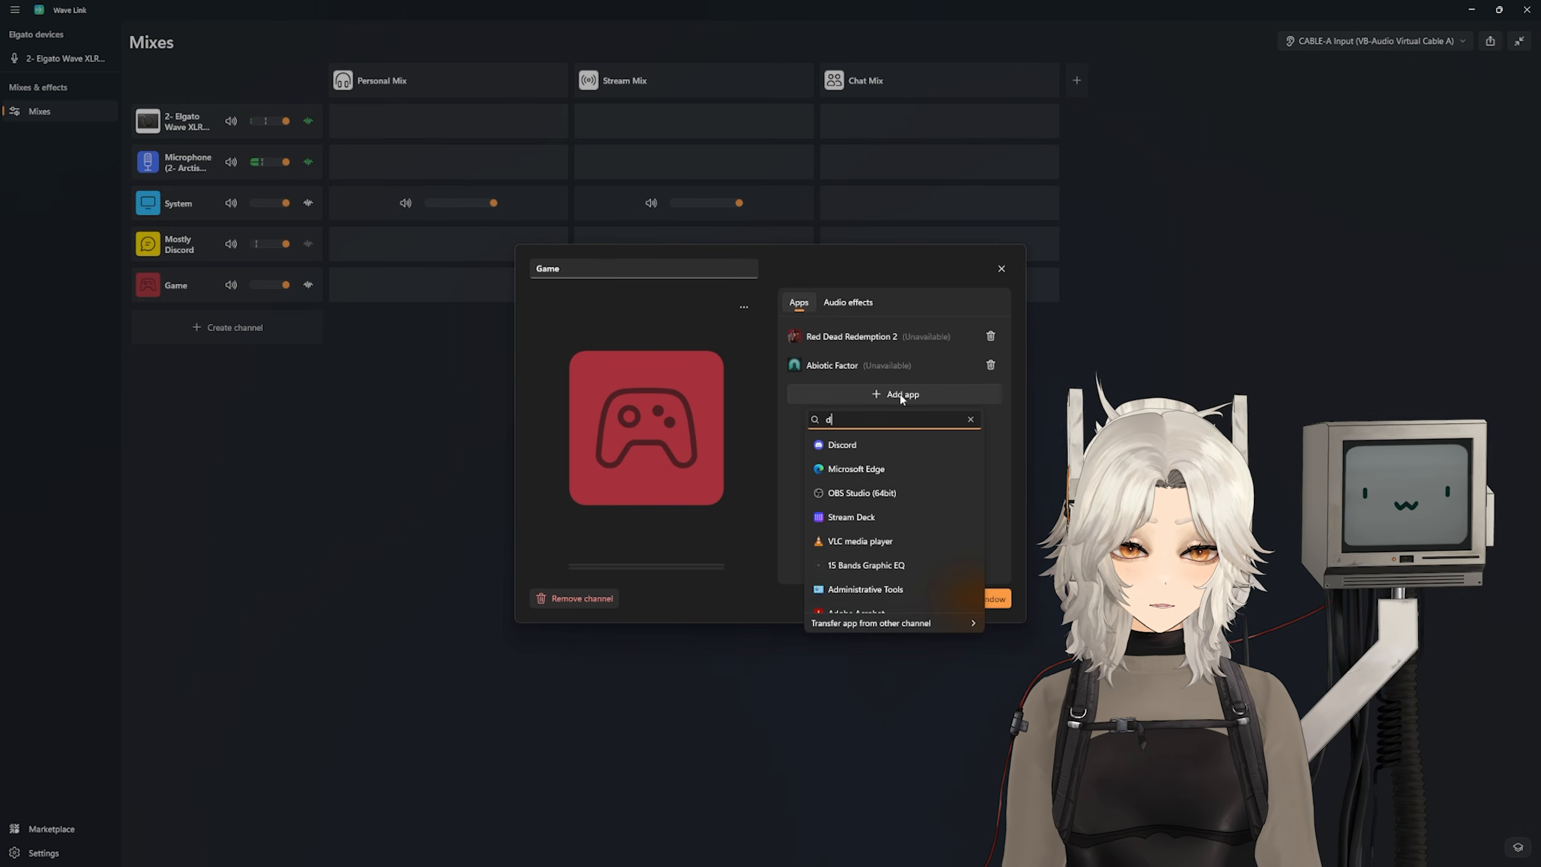
type("deep")
left_click(876, 444)
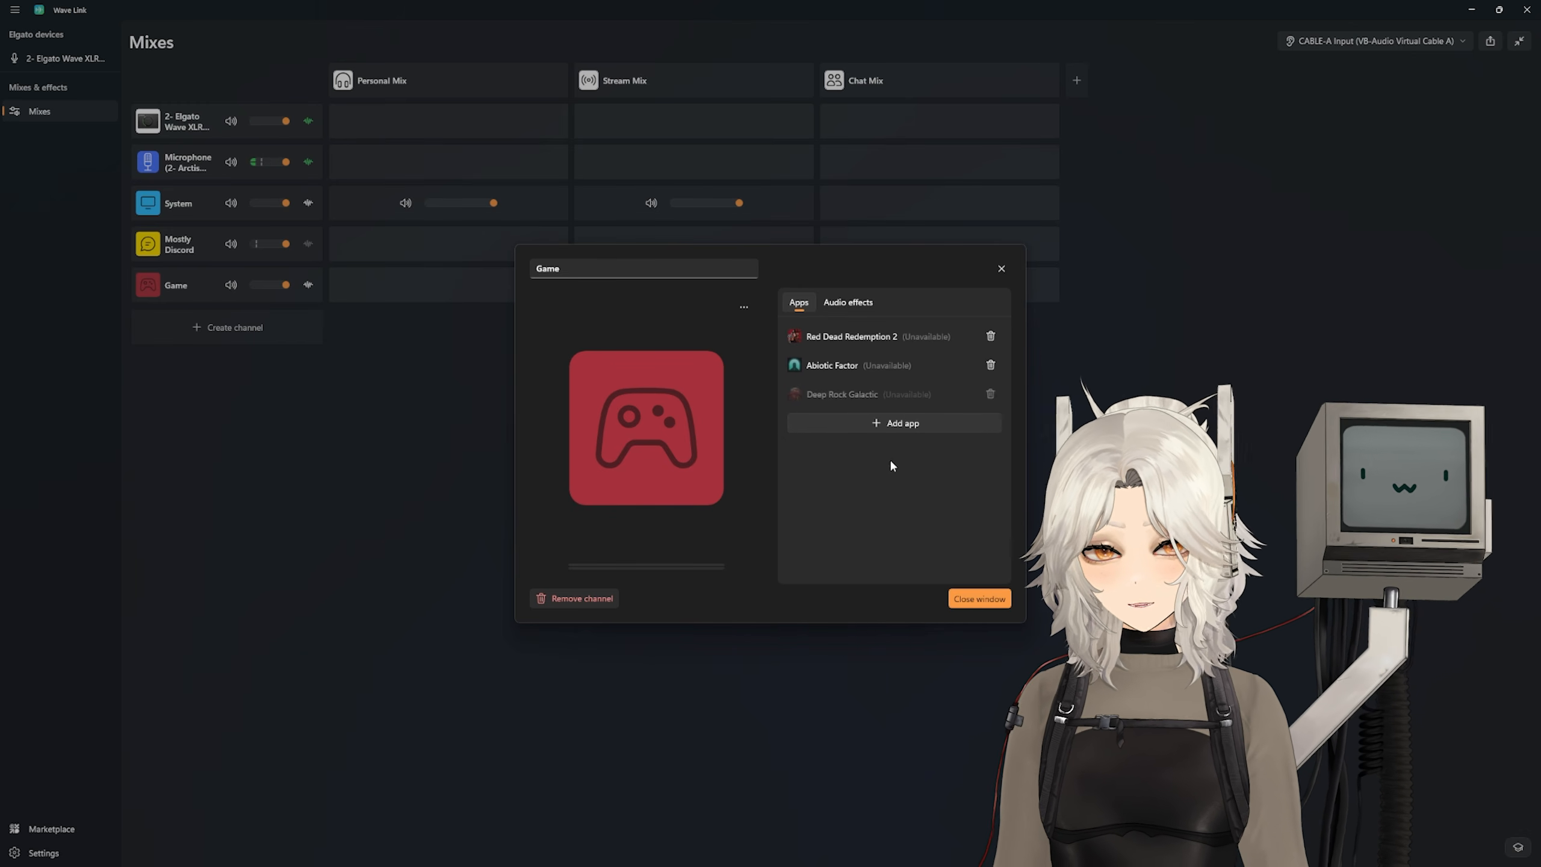
left_click(976, 599)
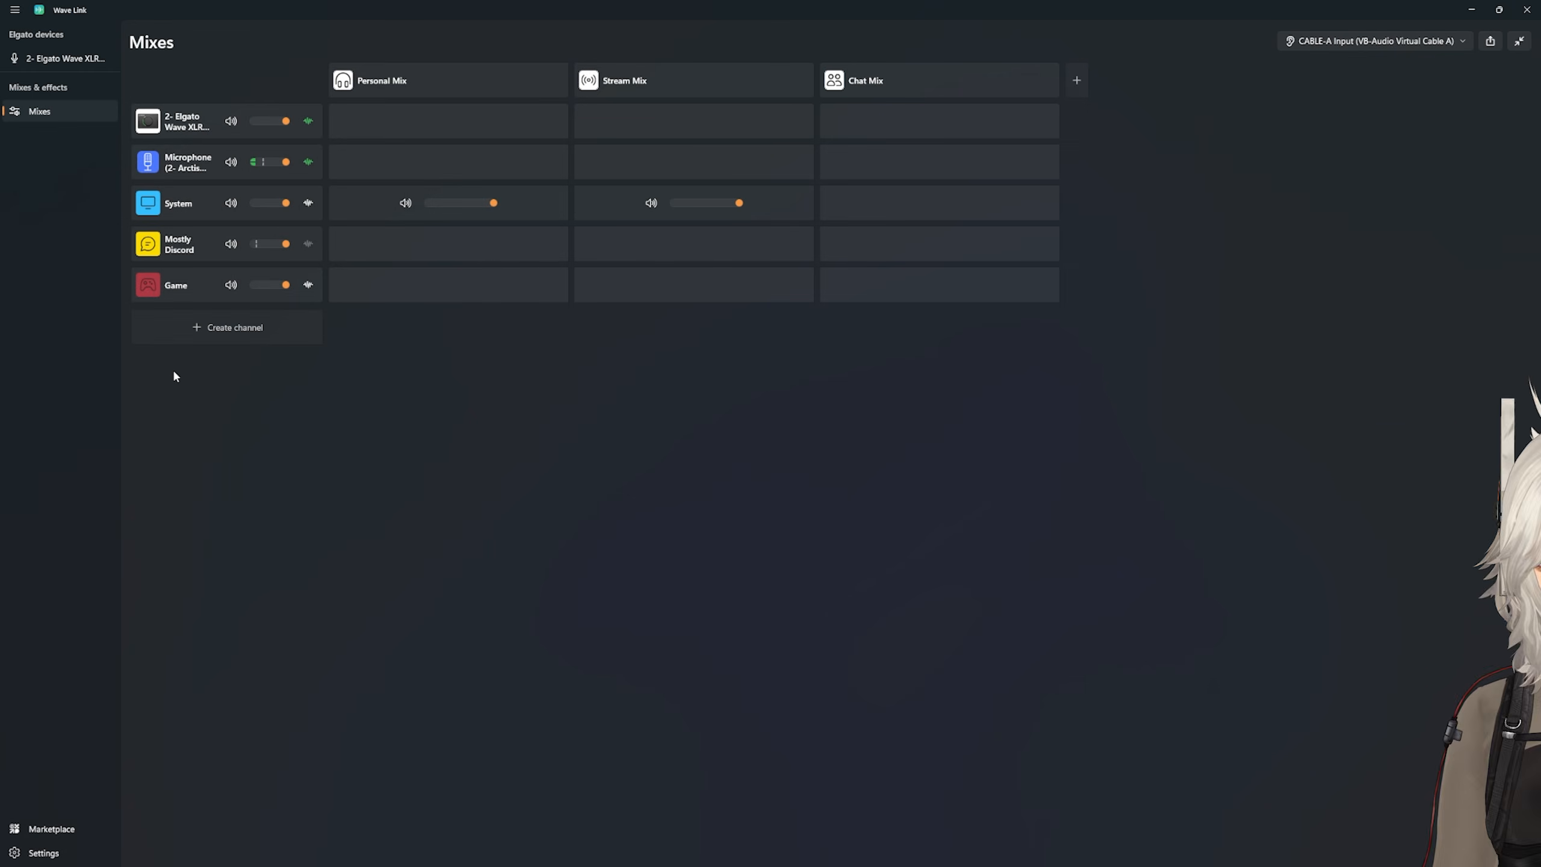
Step: Create an empty SFX channel and add an app to it, searching for "stream"
left_click(203, 335)
mouse_move(200, 563)
left_click(356, 577)
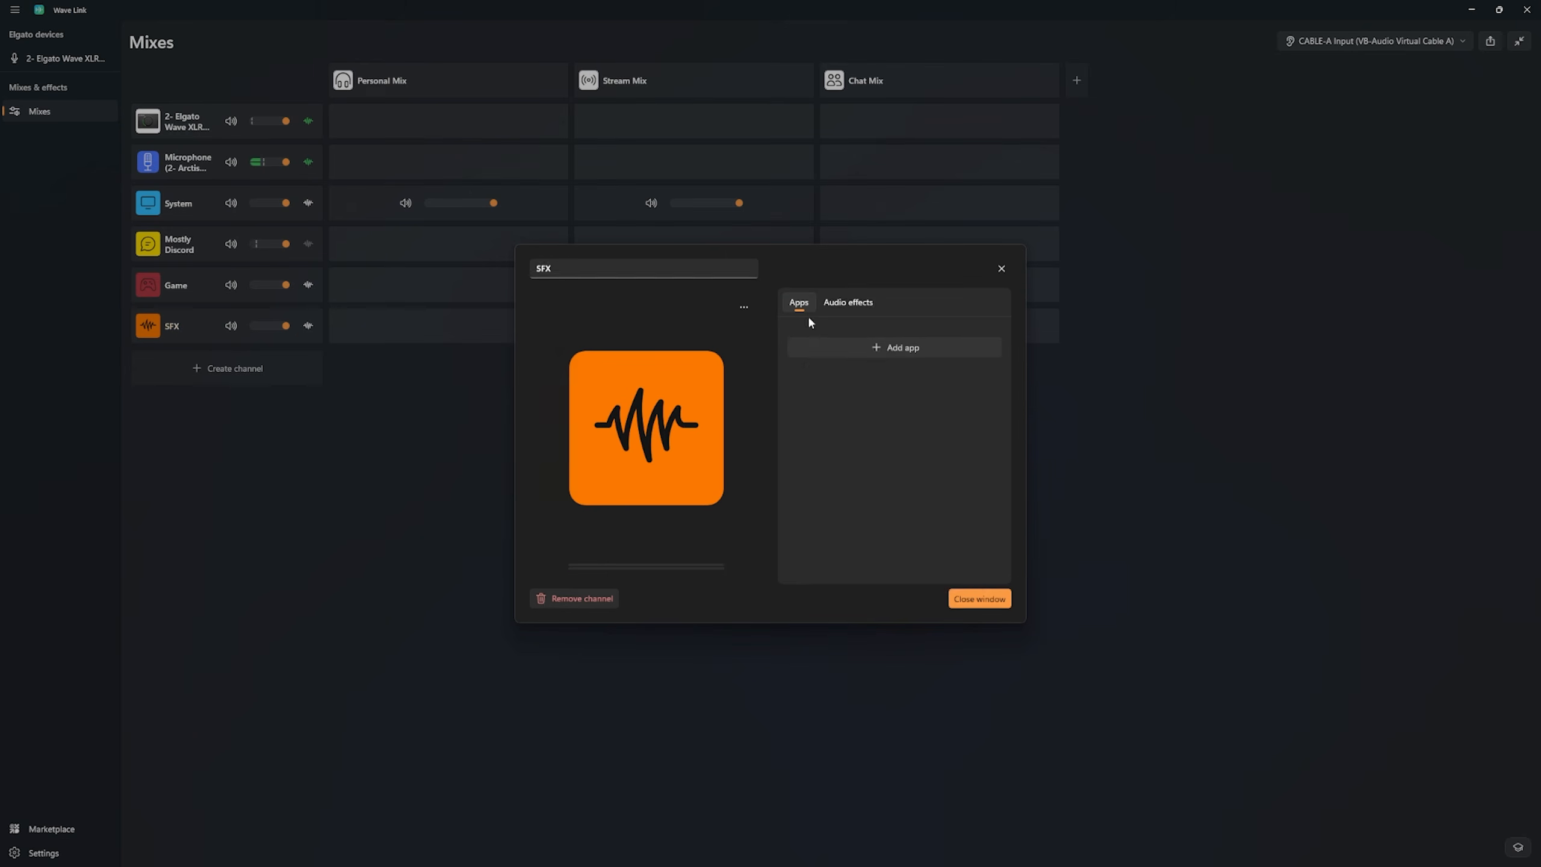
type("stream")
left_click(850, 422)
left_click(1000, 267)
Step: Create an empty Music channel and add Apple Music to it
left_click(210, 370)
mouse_move(202, 607)
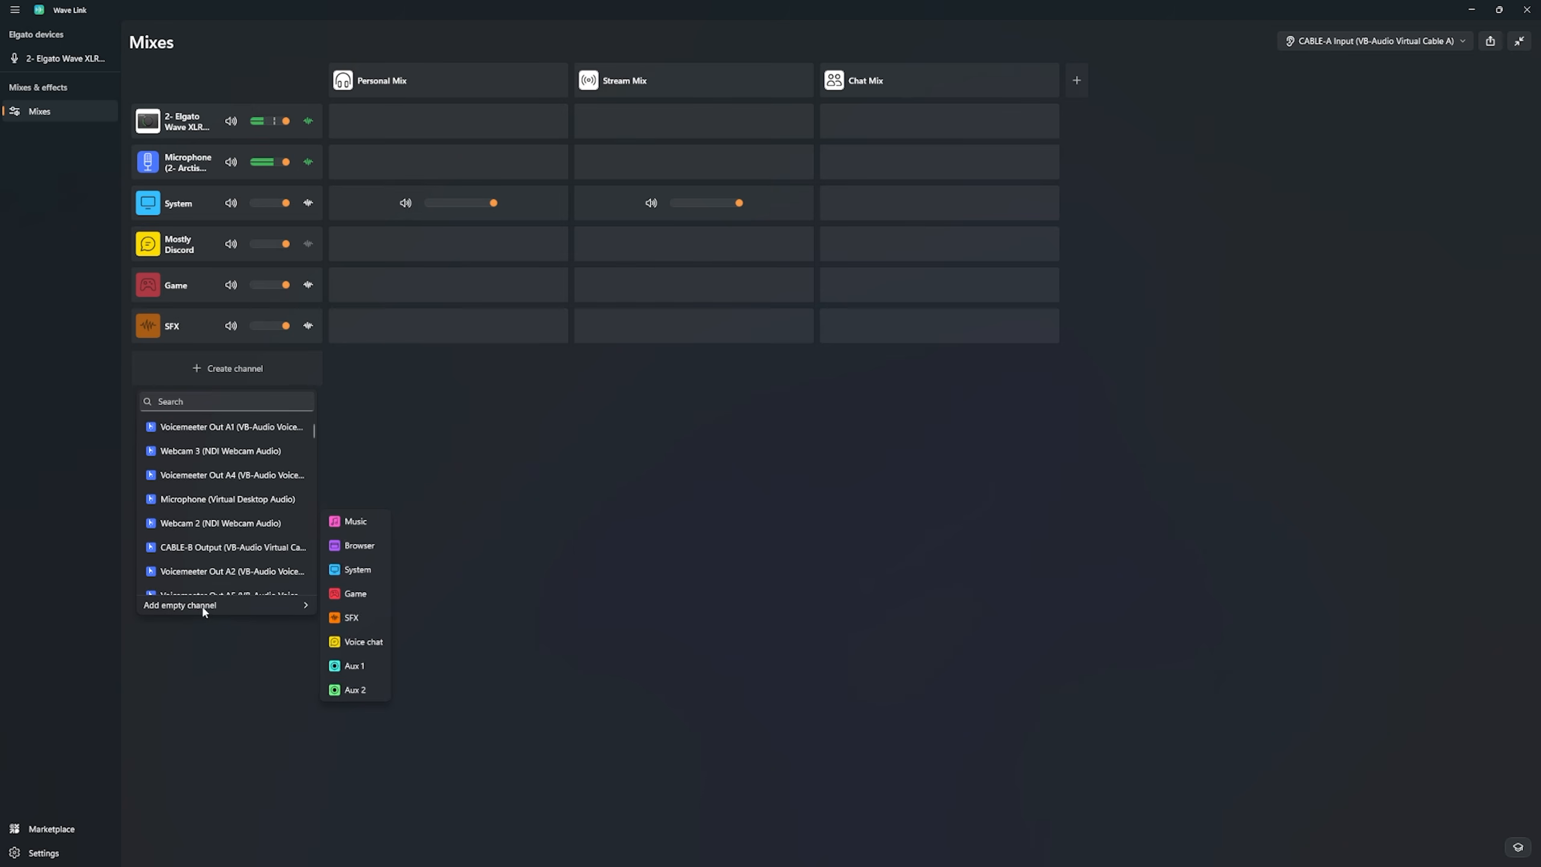
left_click(355, 522)
left_click(198, 369)
left_click(874, 346)
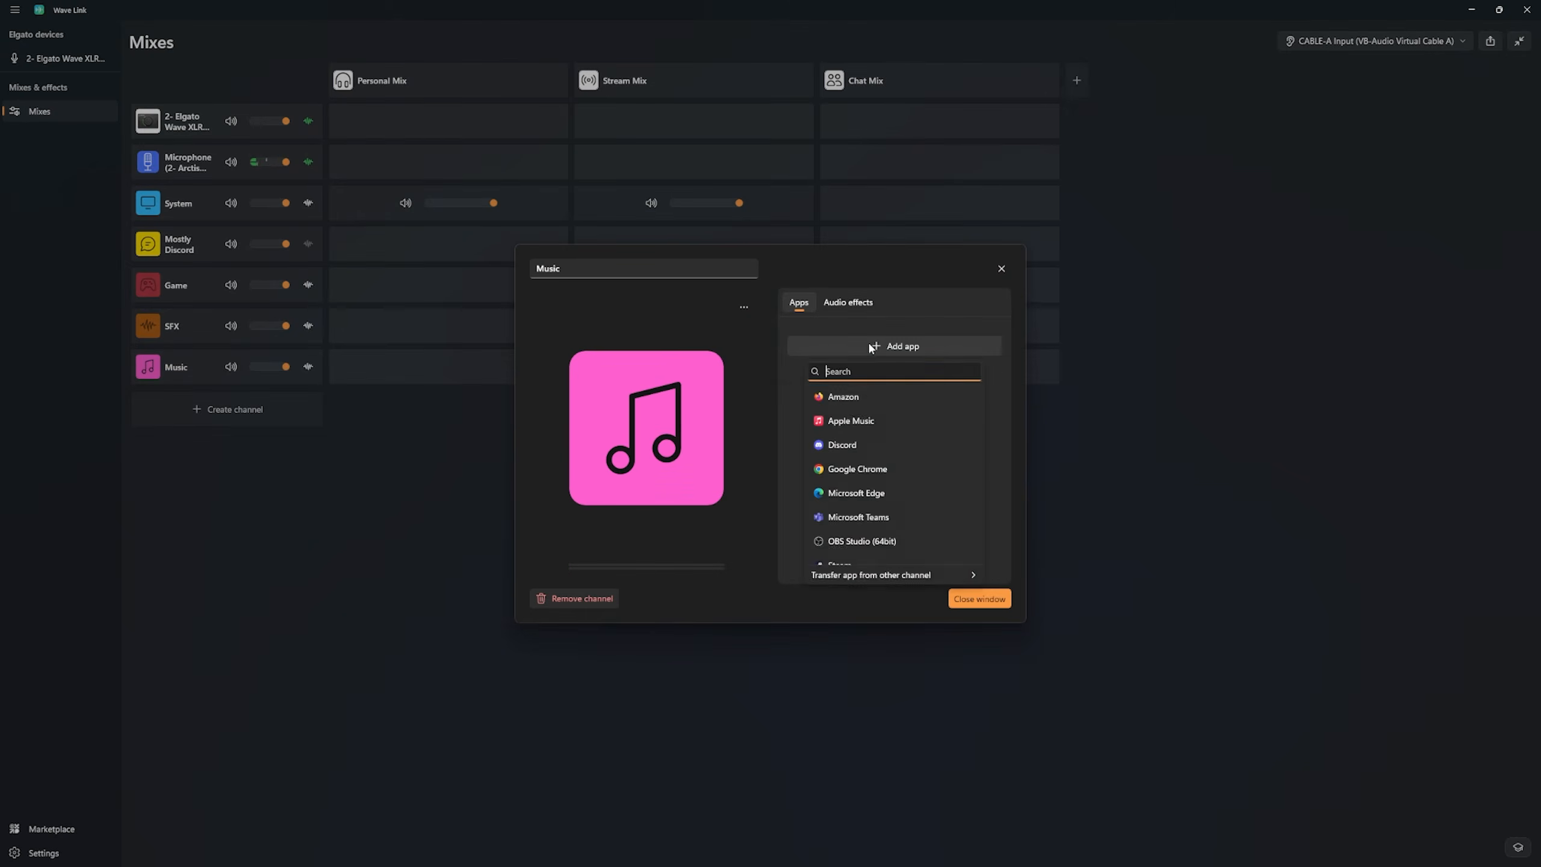
left_click(849, 420)
left_click(980, 602)
Step: Create a mixer channel for Speaker.bot, searching for "speak"
left_click(264, 417)
type("speak")
left_click(206, 466)
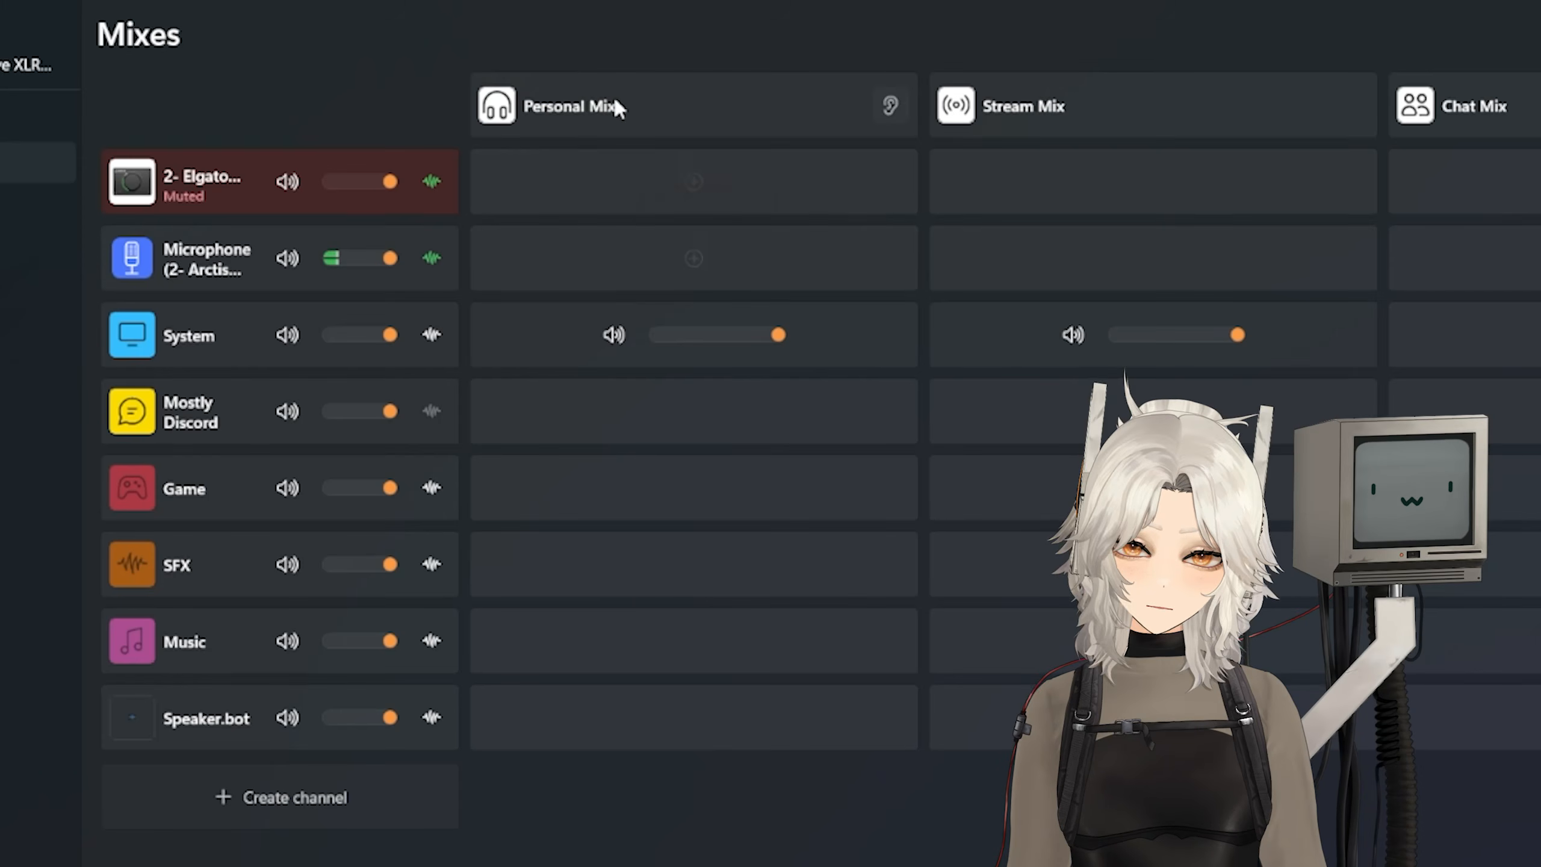
Step: Add the Arctis microphone channel to the Personal Mix and remove it from that mix again
left_click(699, 255)
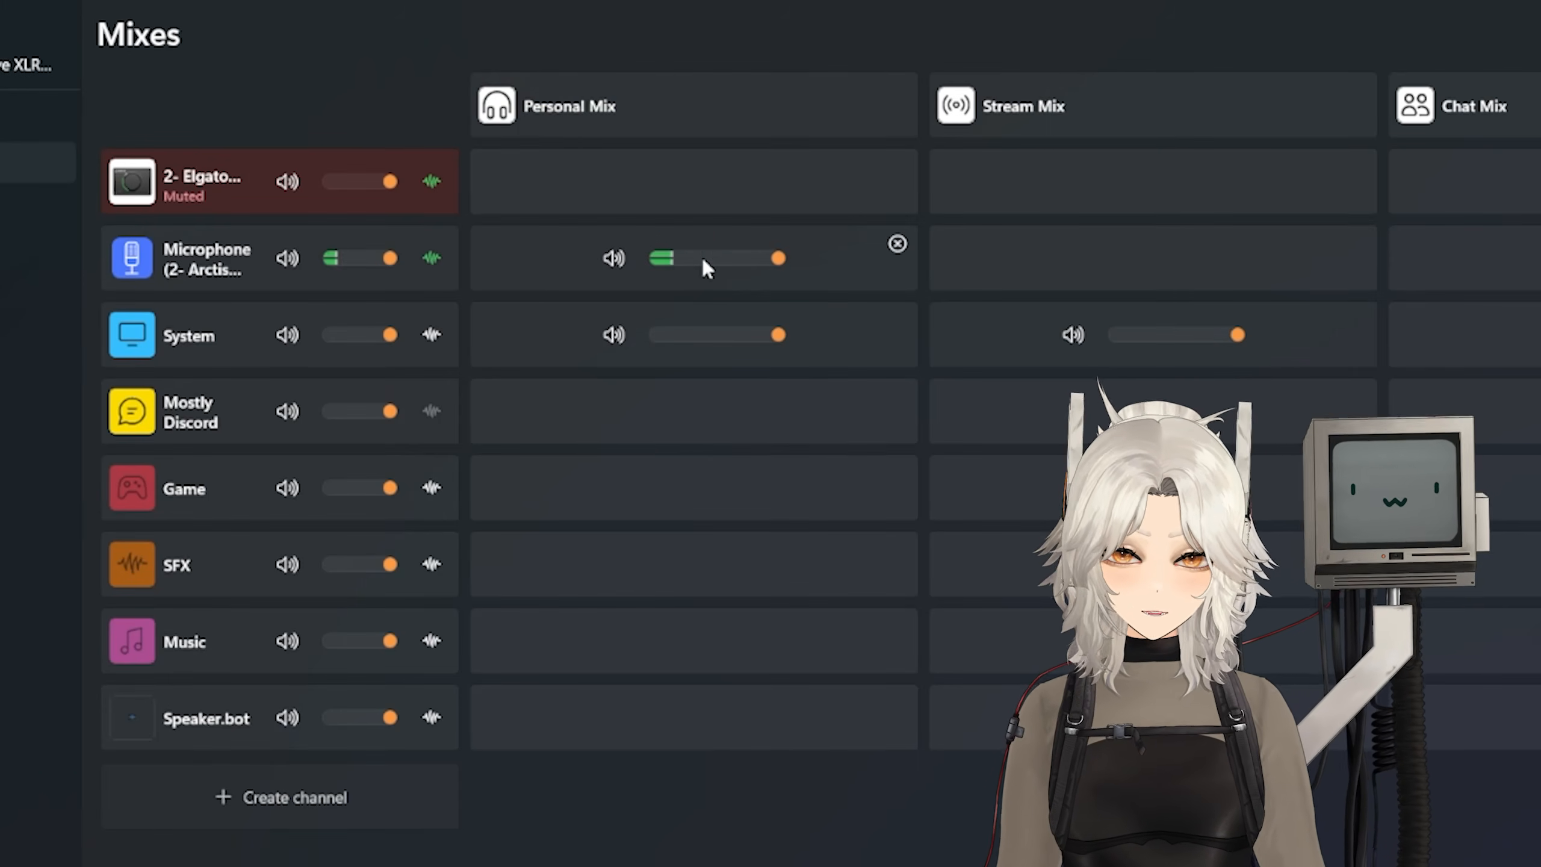
left_click(898, 243)
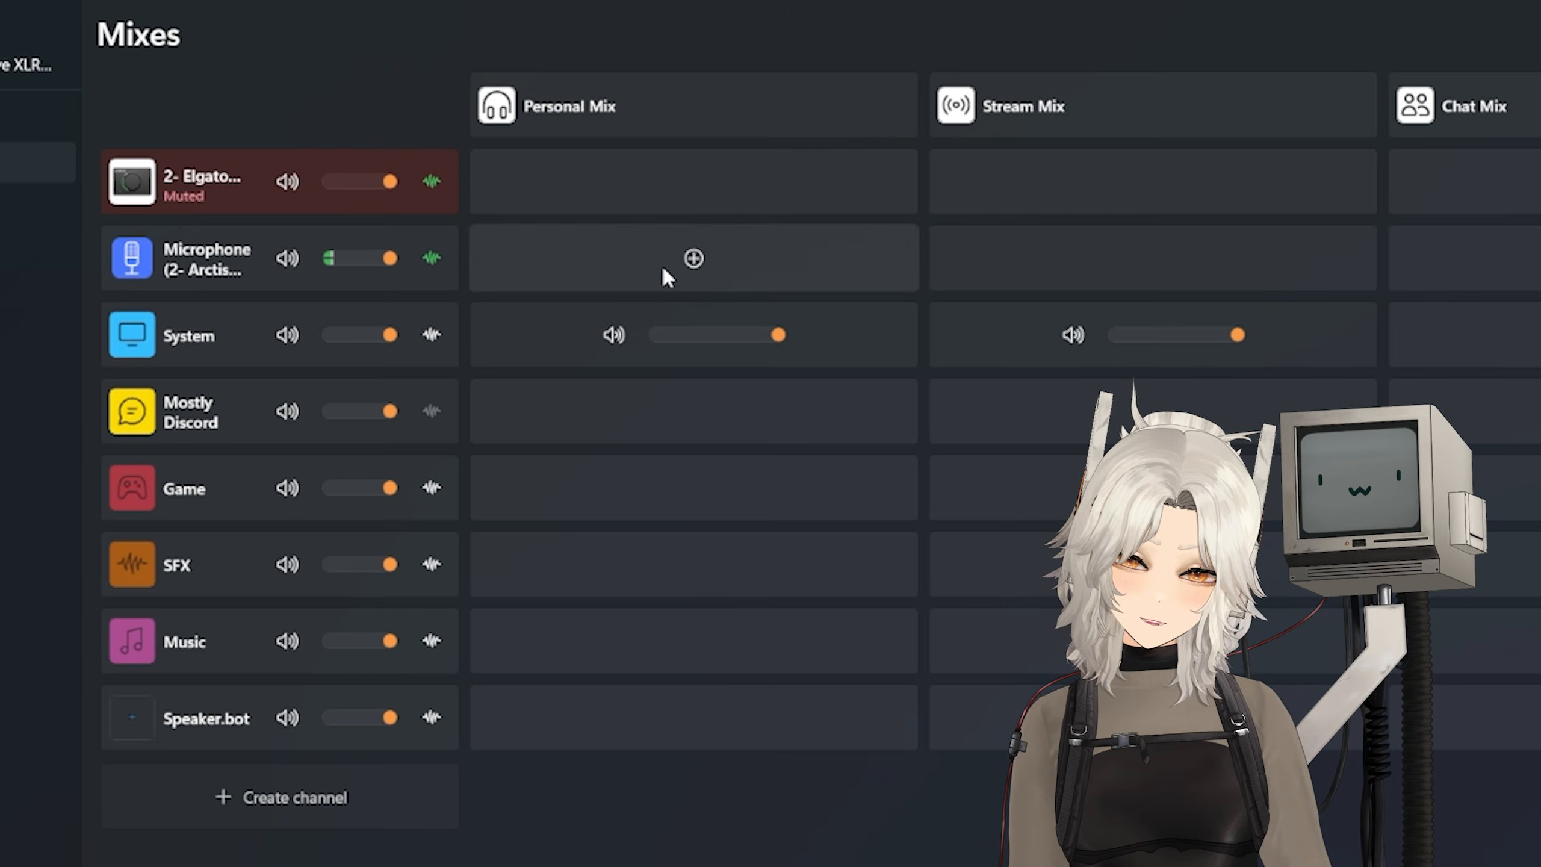
Step: Add the Mostly Discord, Game, SFX, Music and Speaker.bot channels to the Personal Mix
left_click(695, 411)
left_click(694, 487)
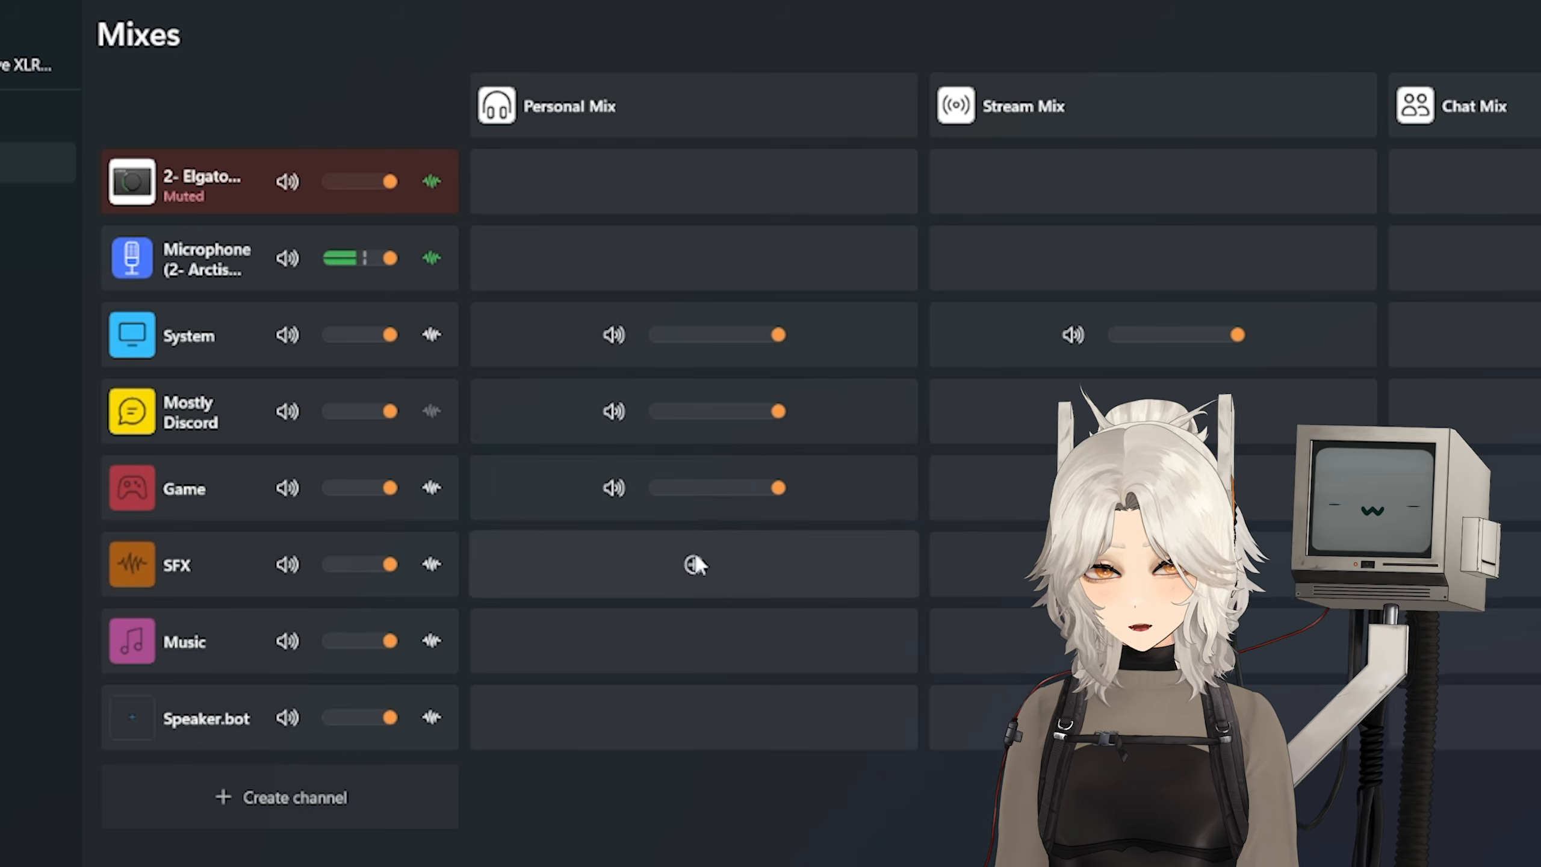
left_click(693, 564)
left_click(693, 641)
left_click(694, 716)
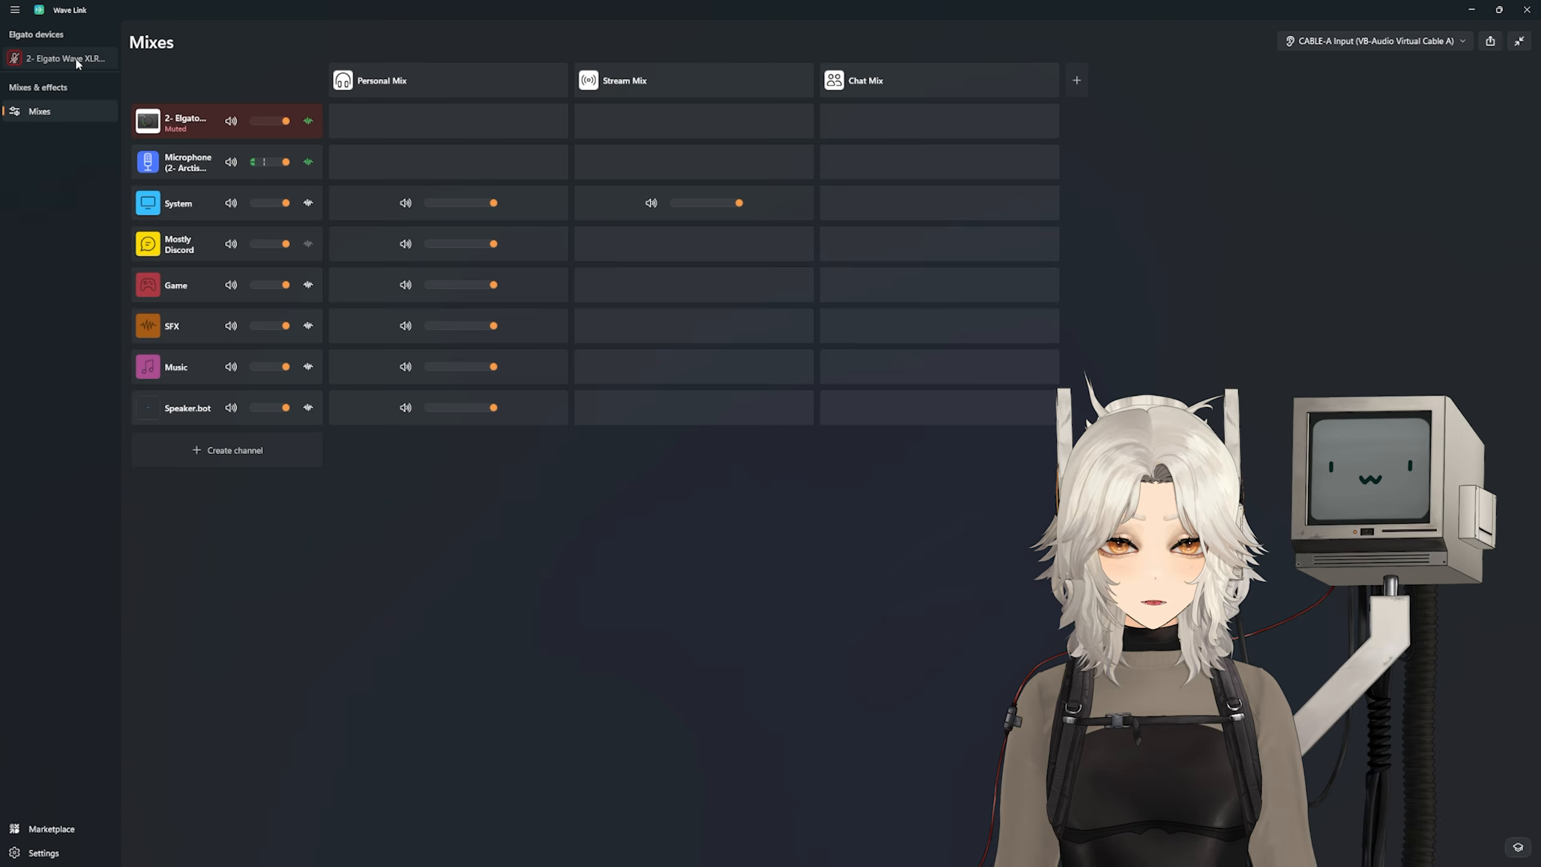
Step: Open the Elgato Wave XLR device settings and lower the self-monitoring level
left_click(24, 64)
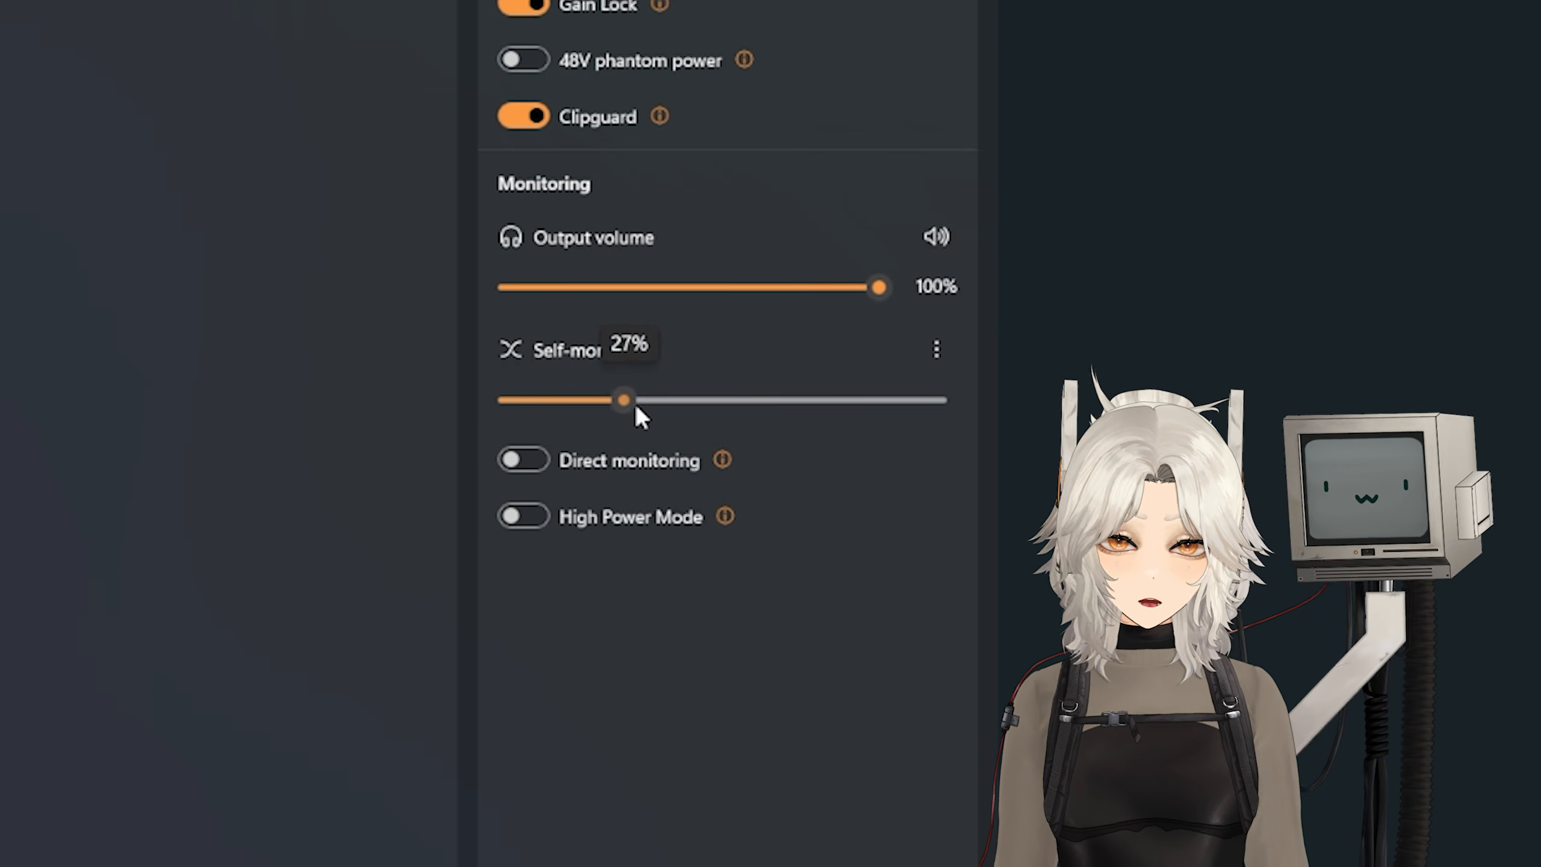
left_click_drag(867, 408, 737, 410)
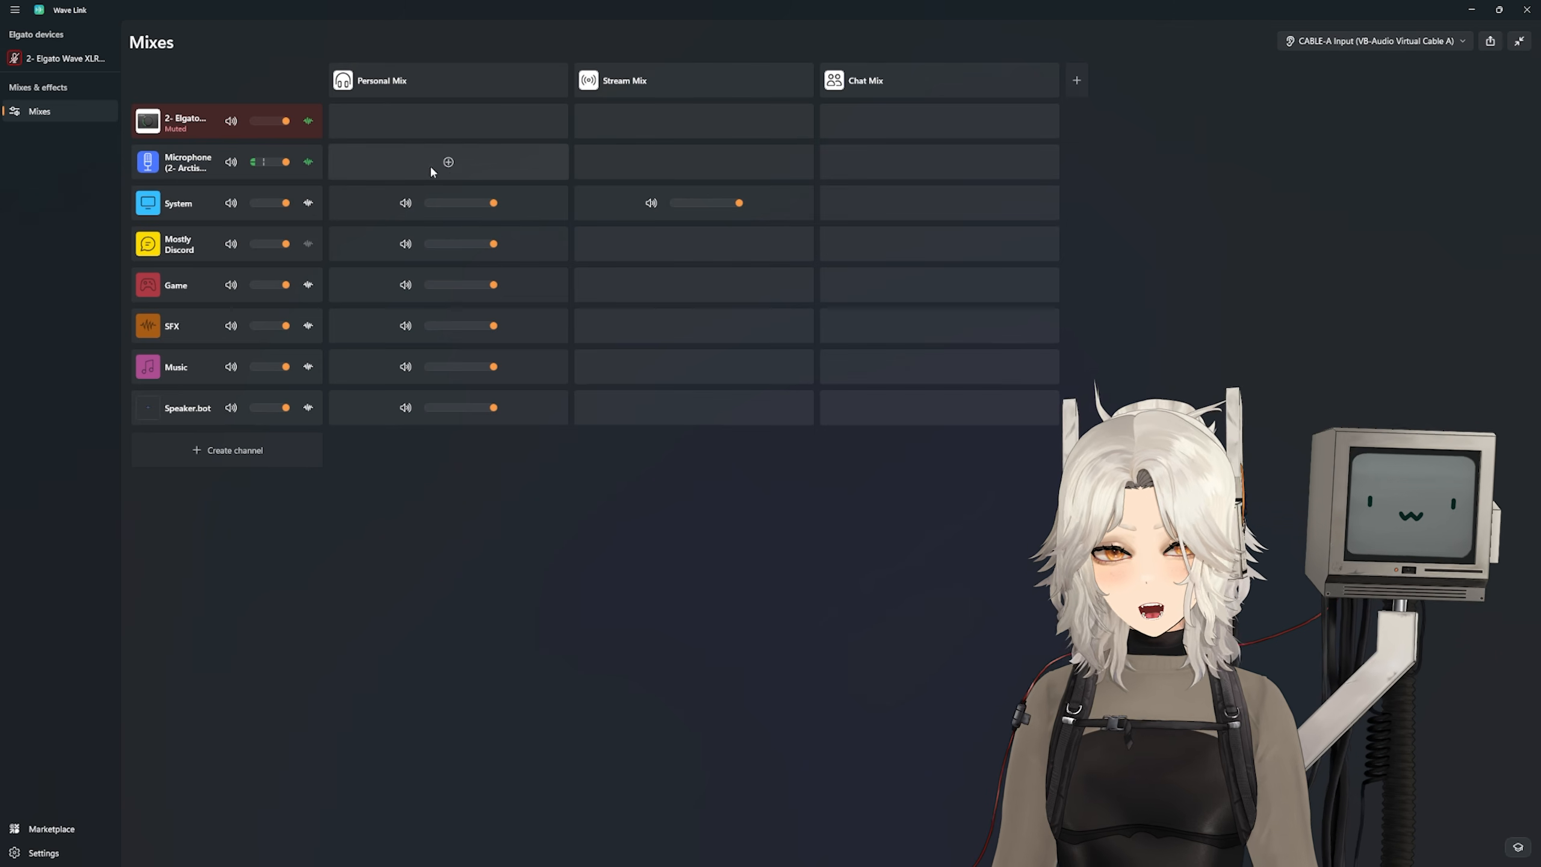
Step: Add the Arctis microphone channel to the Personal Mix and mute it in that mix
left_click(405, 163)
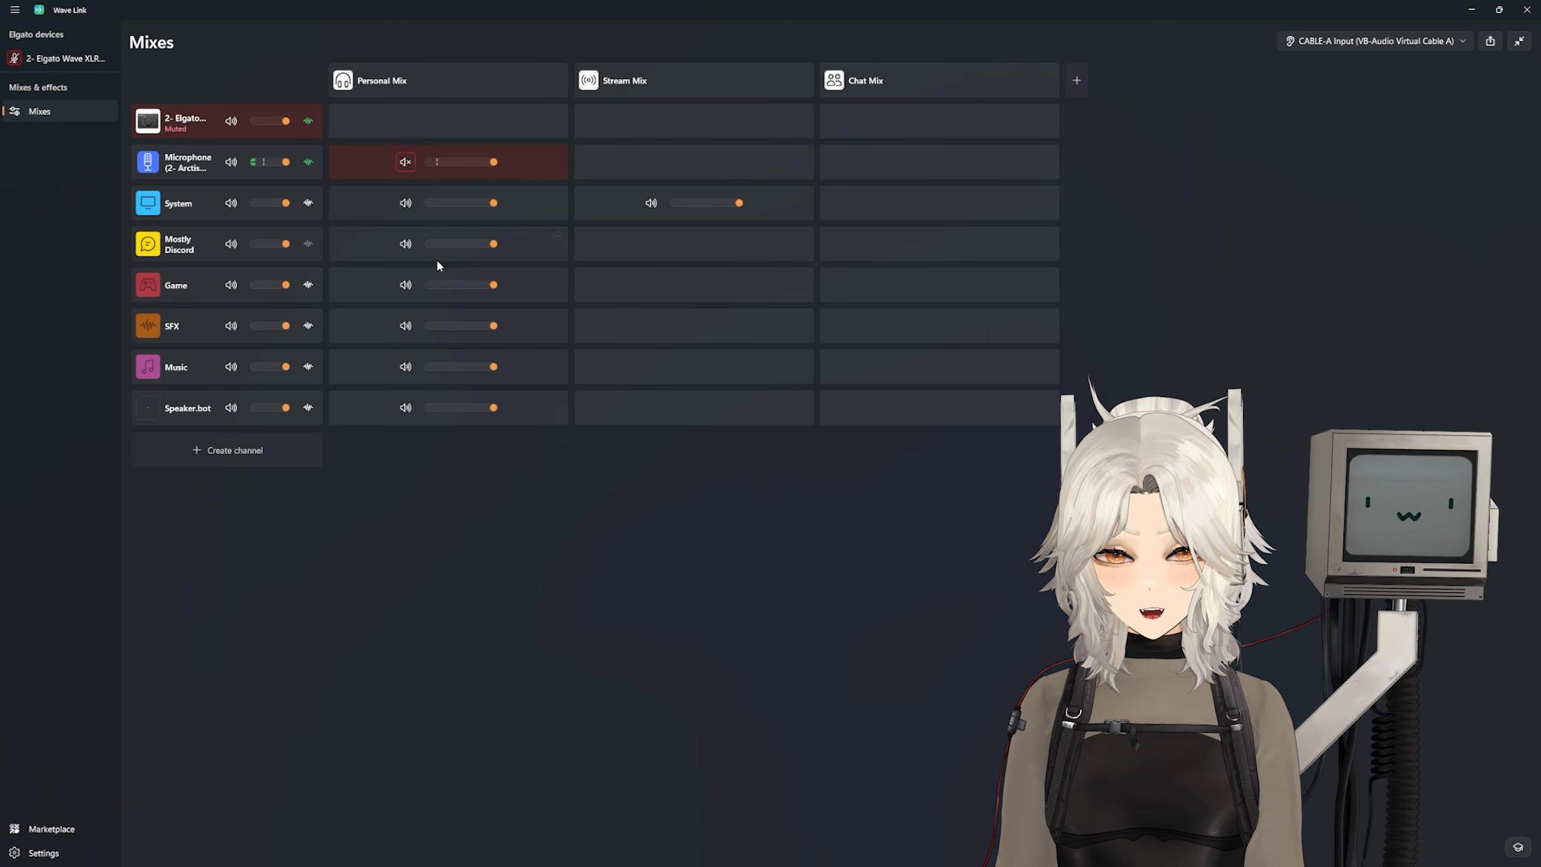
left_click(405, 162)
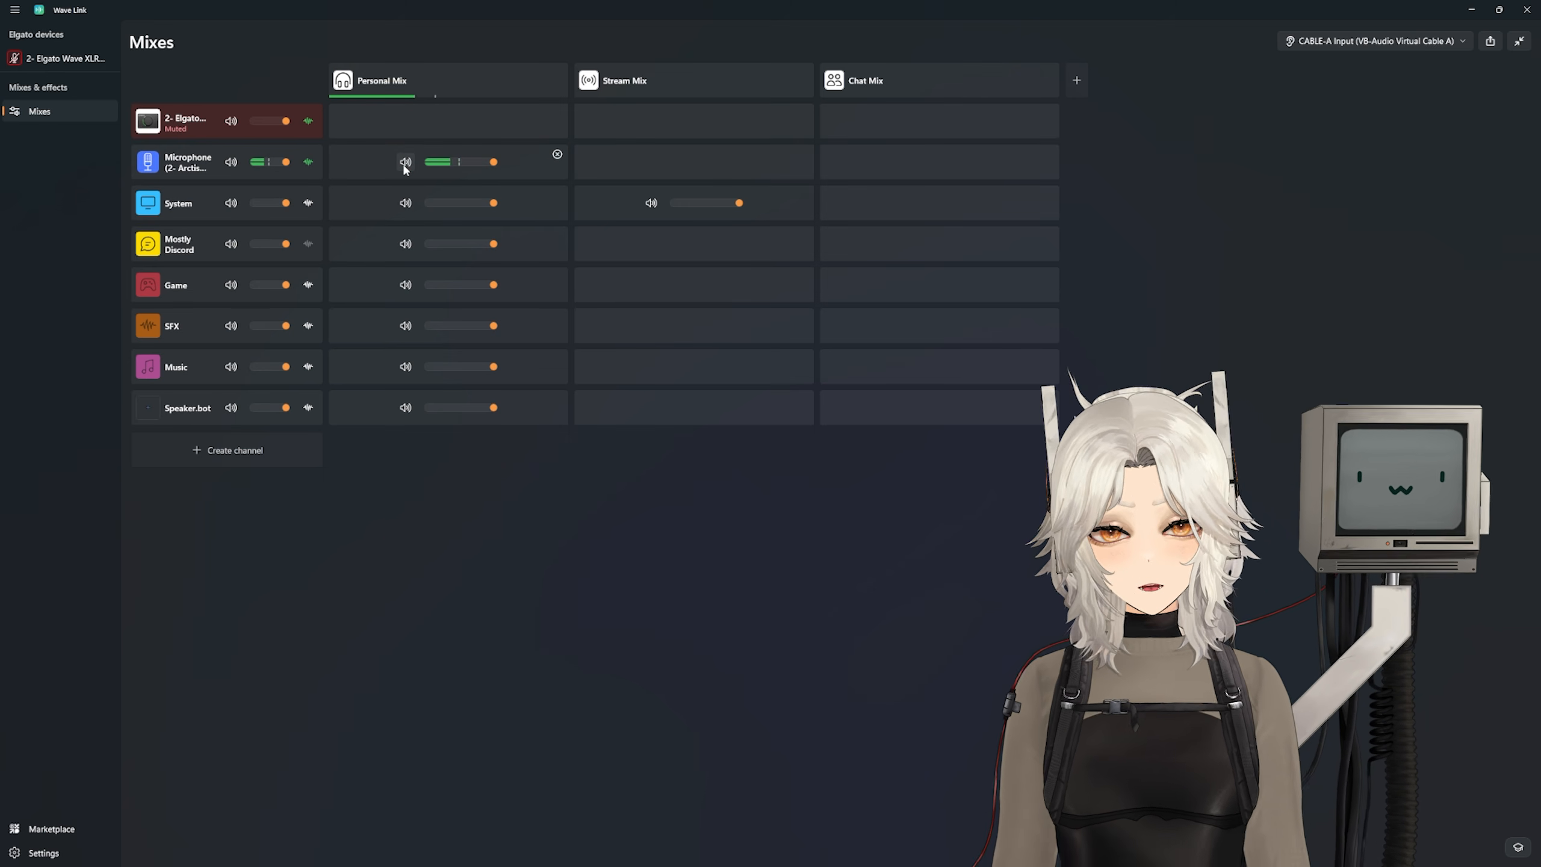
left_click(404, 164)
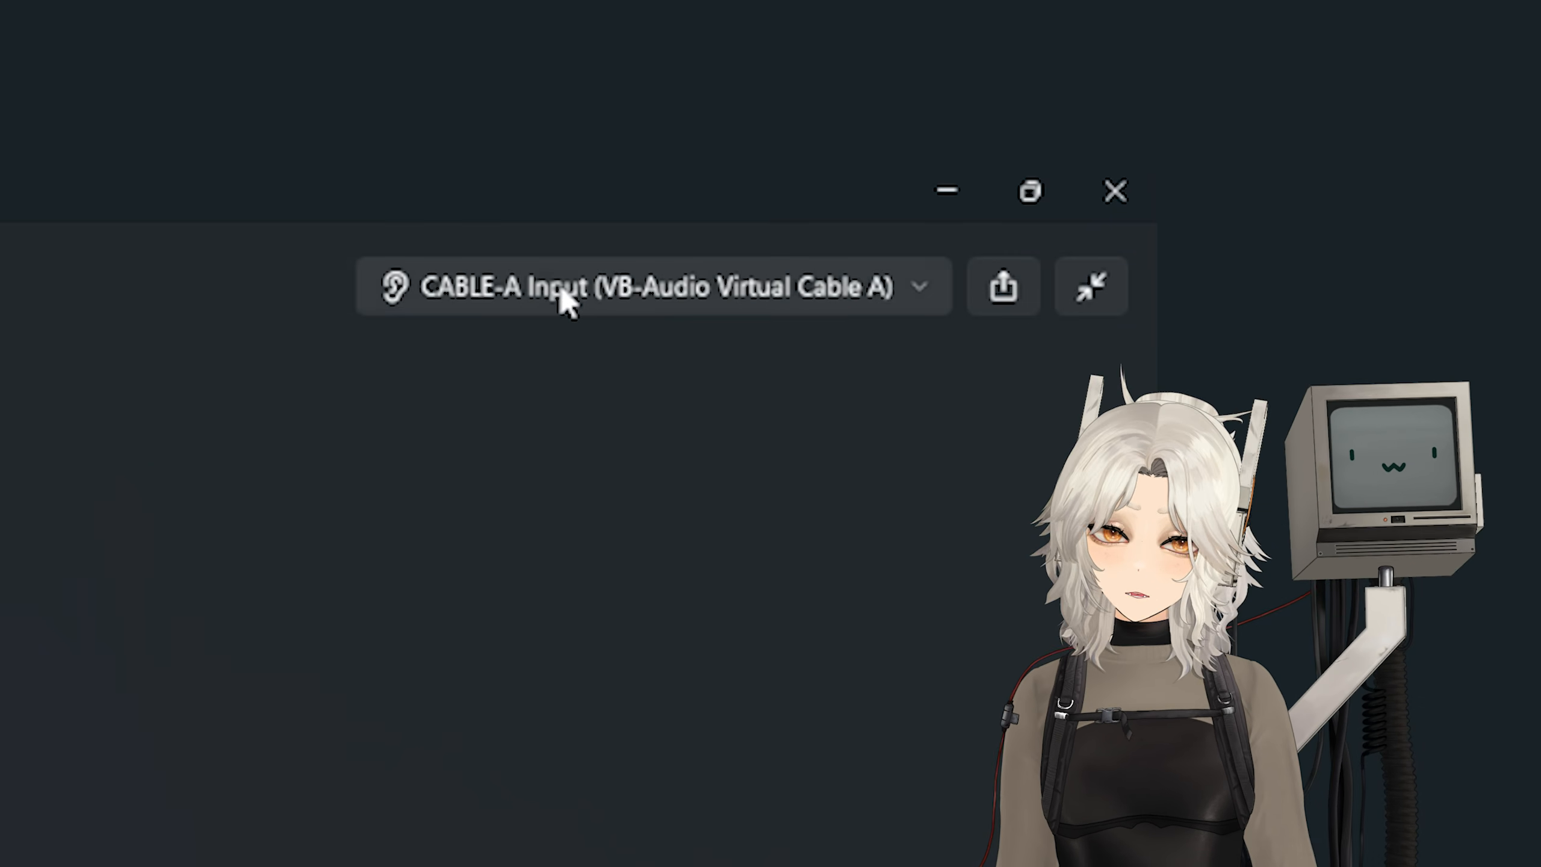
Step: Set the monitoring output device to Headphones (2- Arctis Nova Pro Wireless) and monitor the Personal Mix through it
left_click(1344, 41)
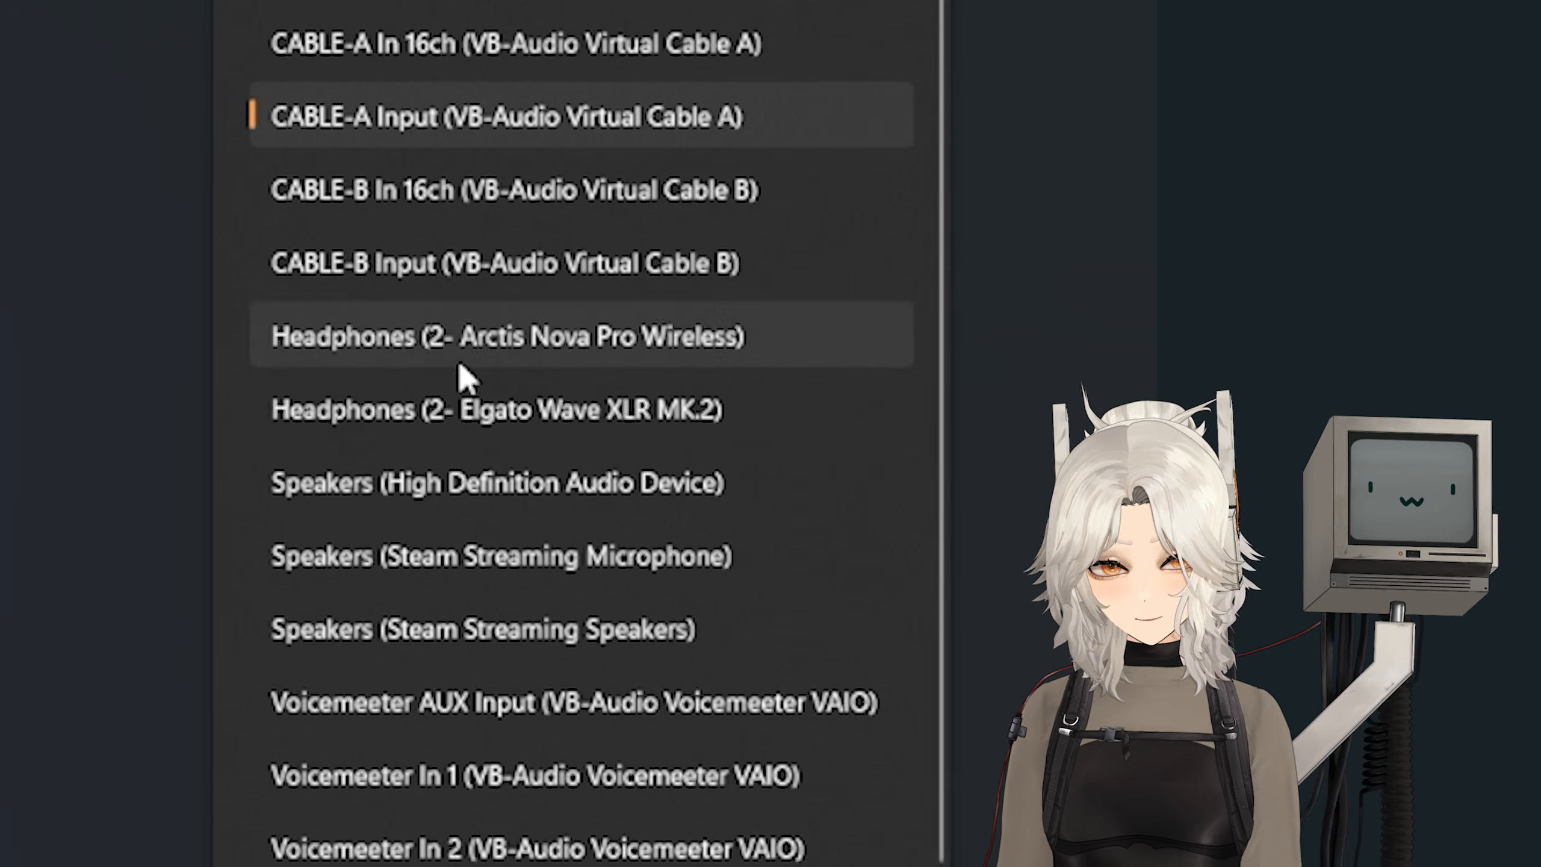
left_click(448, 847)
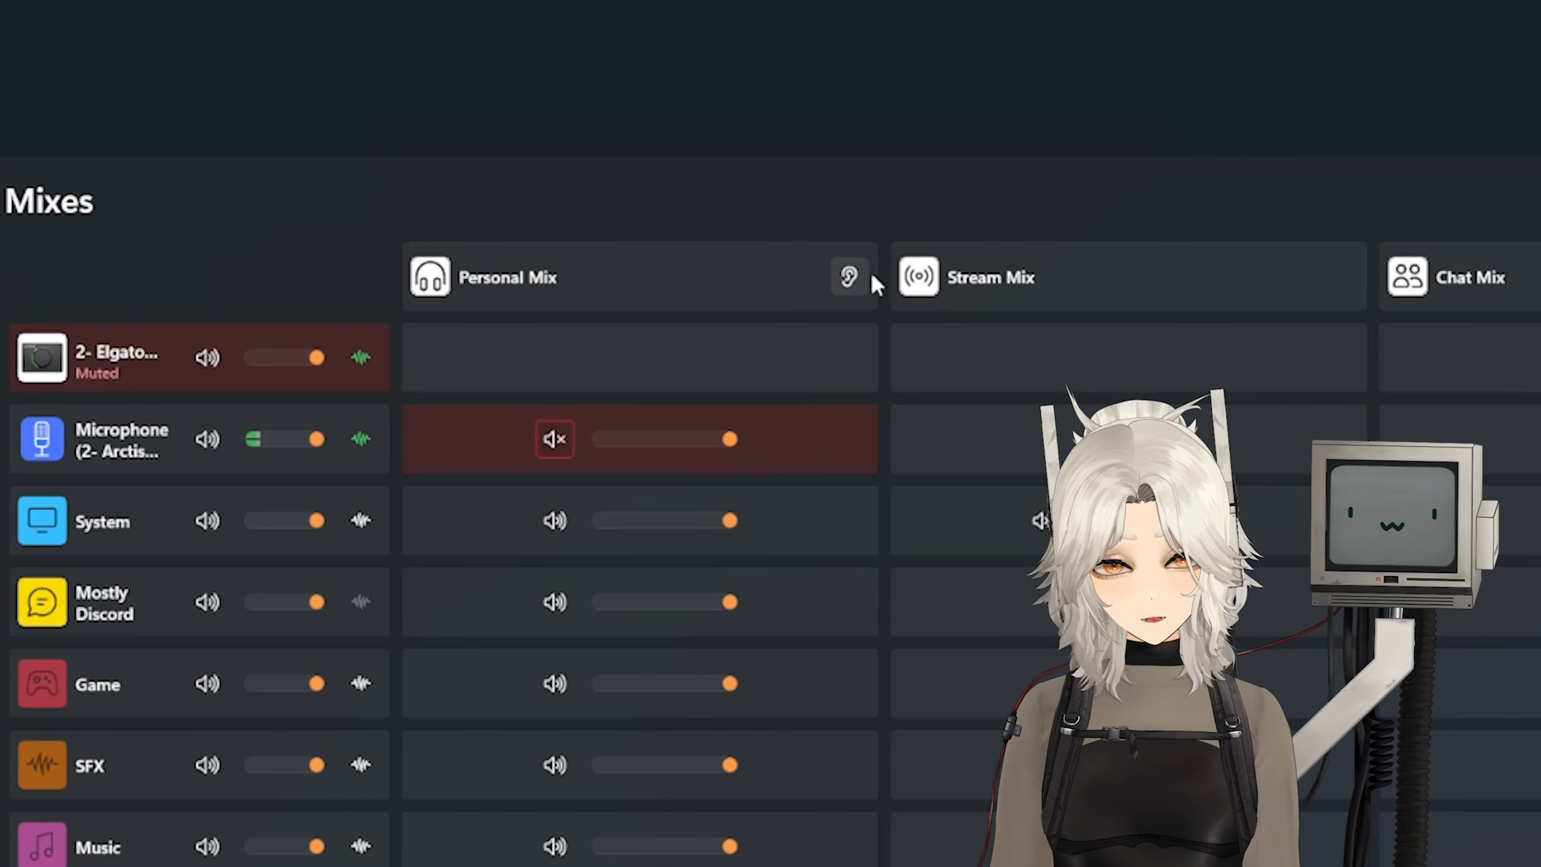
left_click(848, 276)
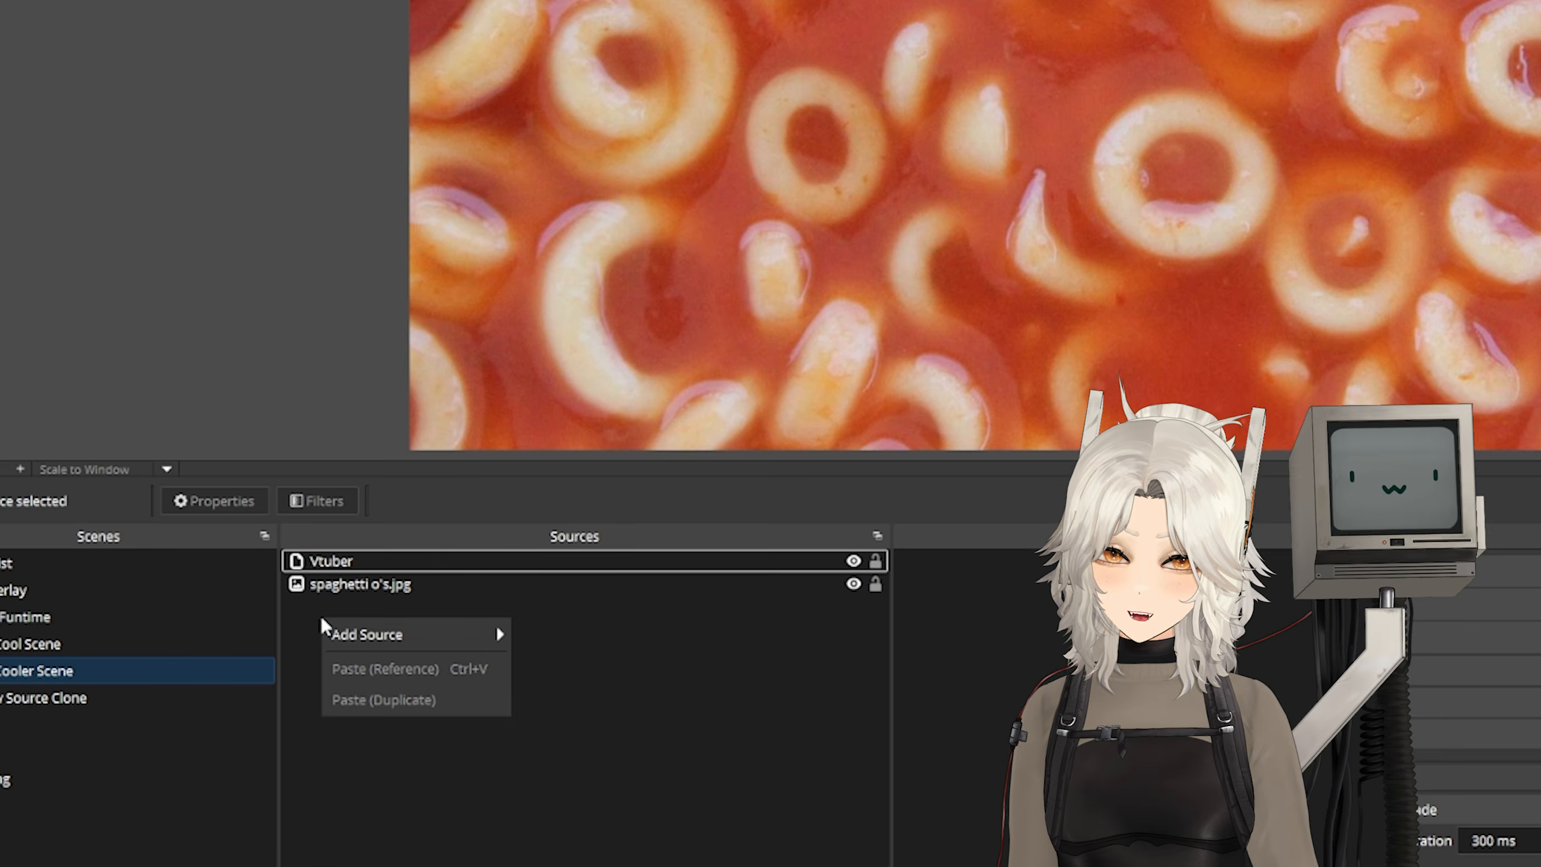
Step: In OBS, create an audio input capture source named Stream Mix with Stream Mix (Elgato Virtual Audio) as its device
mouse_move(361, 636)
left_click(600, 97)
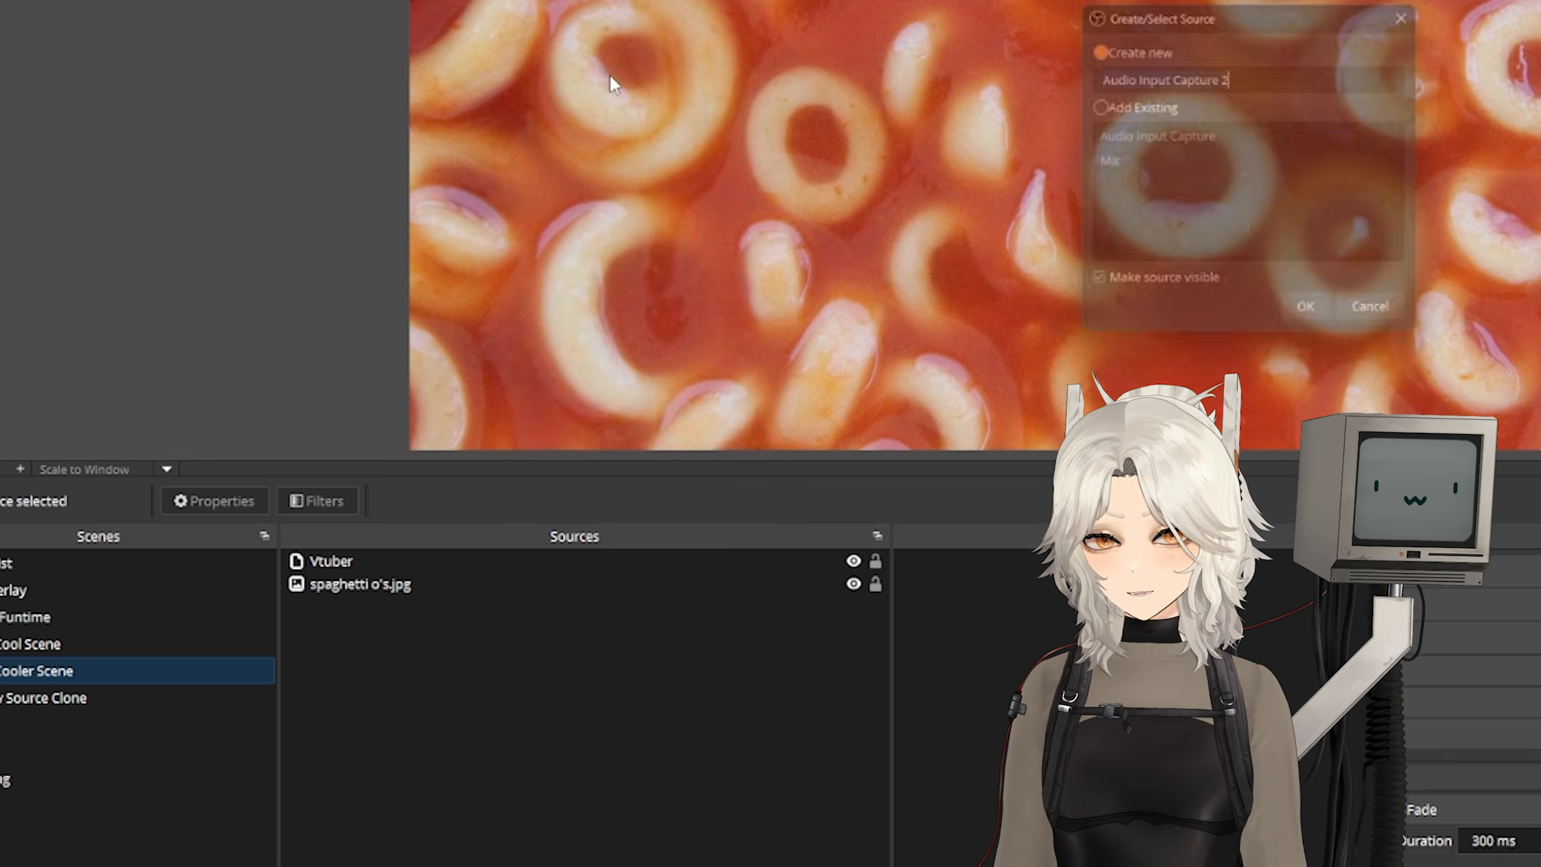
type("Stream Mix")
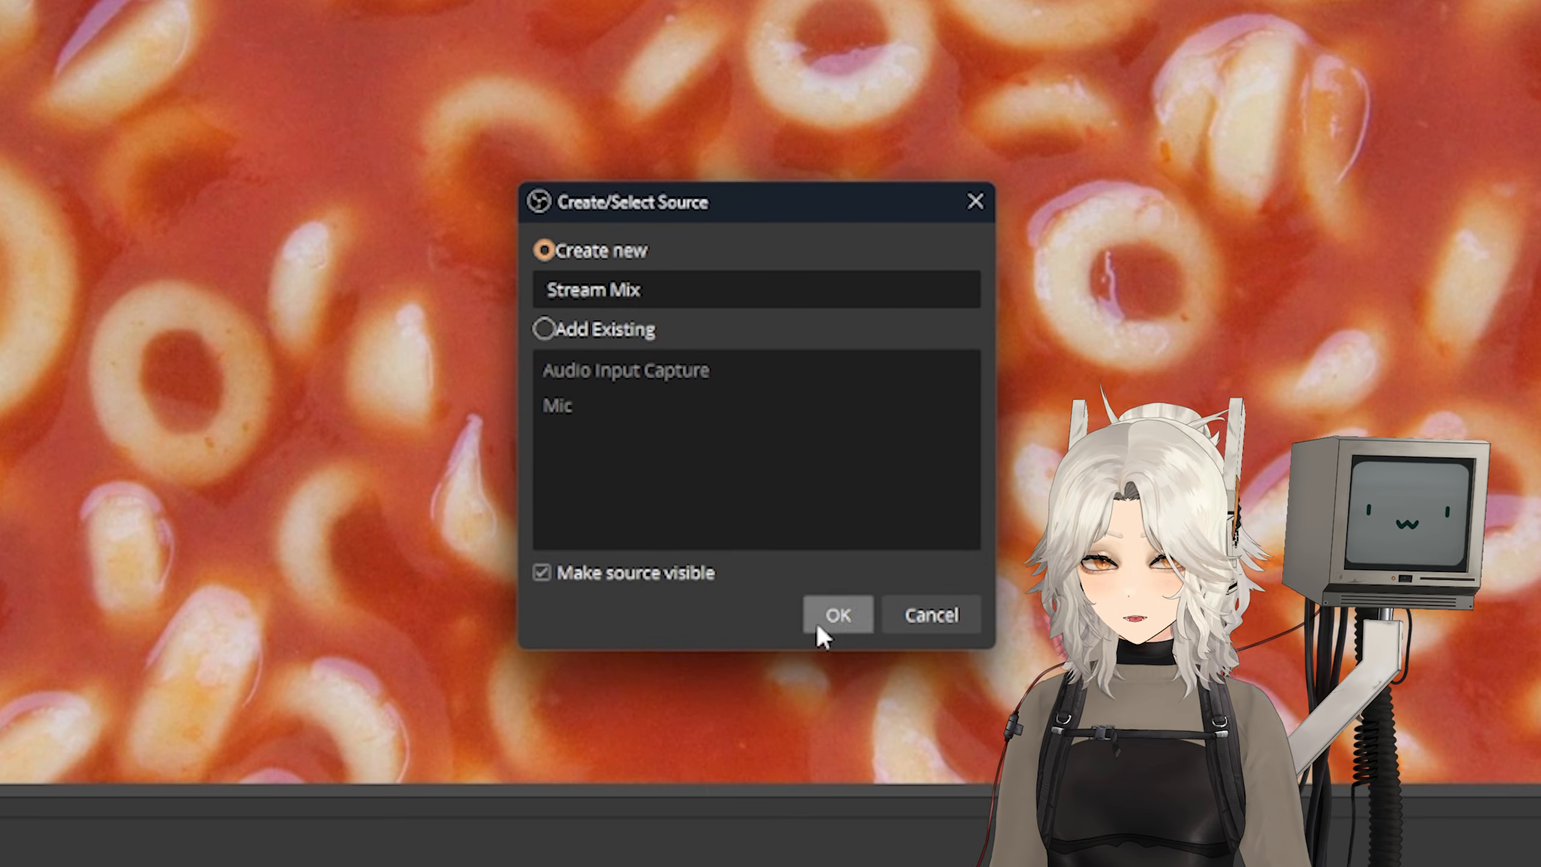
left_click(834, 616)
left_click(514, 104)
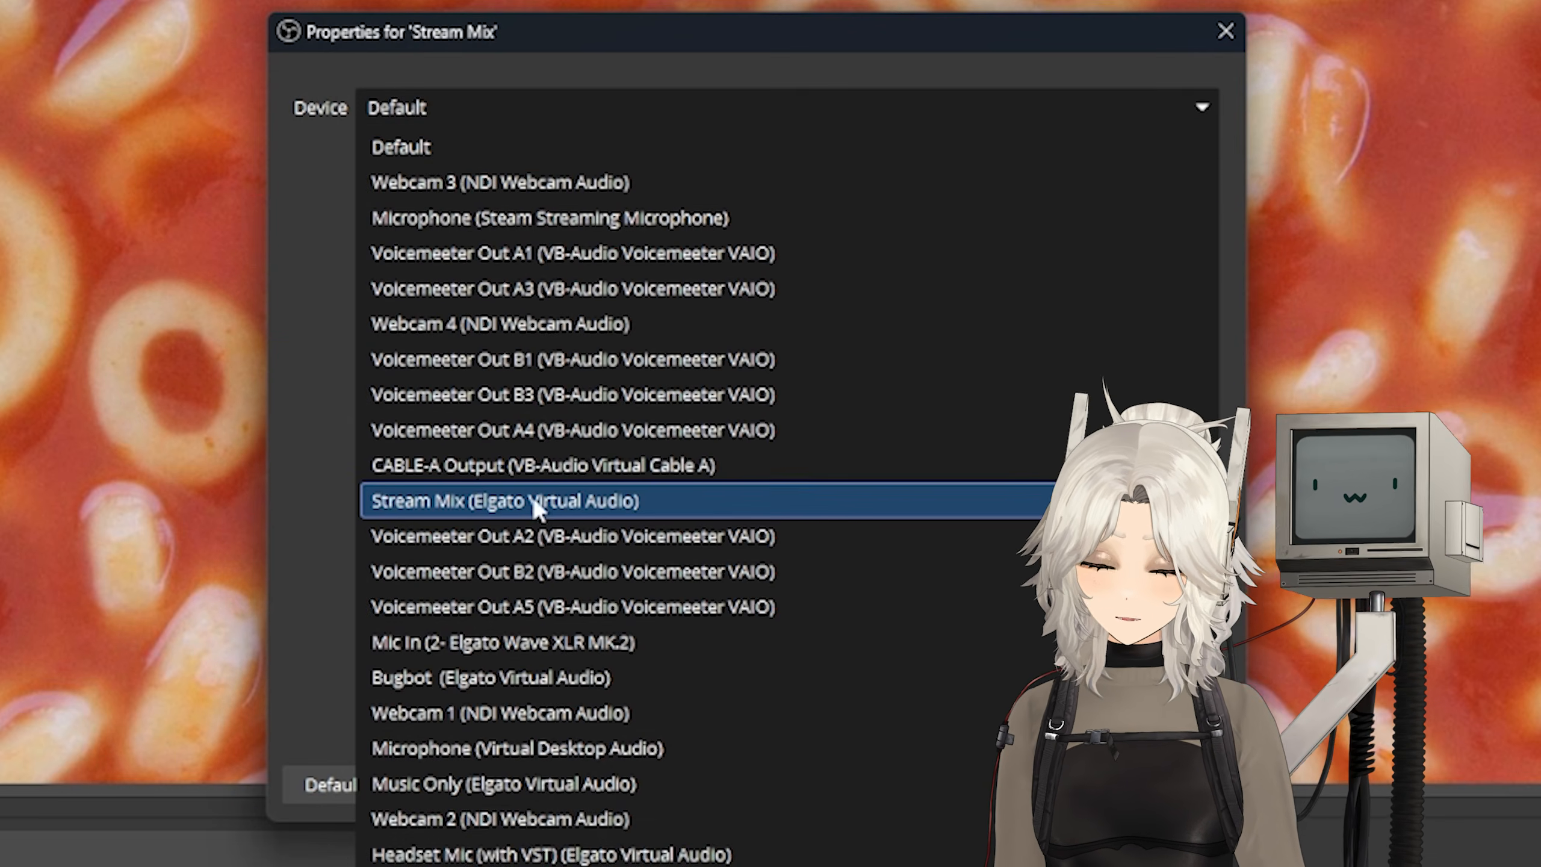
left_click(532, 497)
Step: Add an audio output capture source named Games to the Tutorial scene and choose its device
right_click(246, 679)
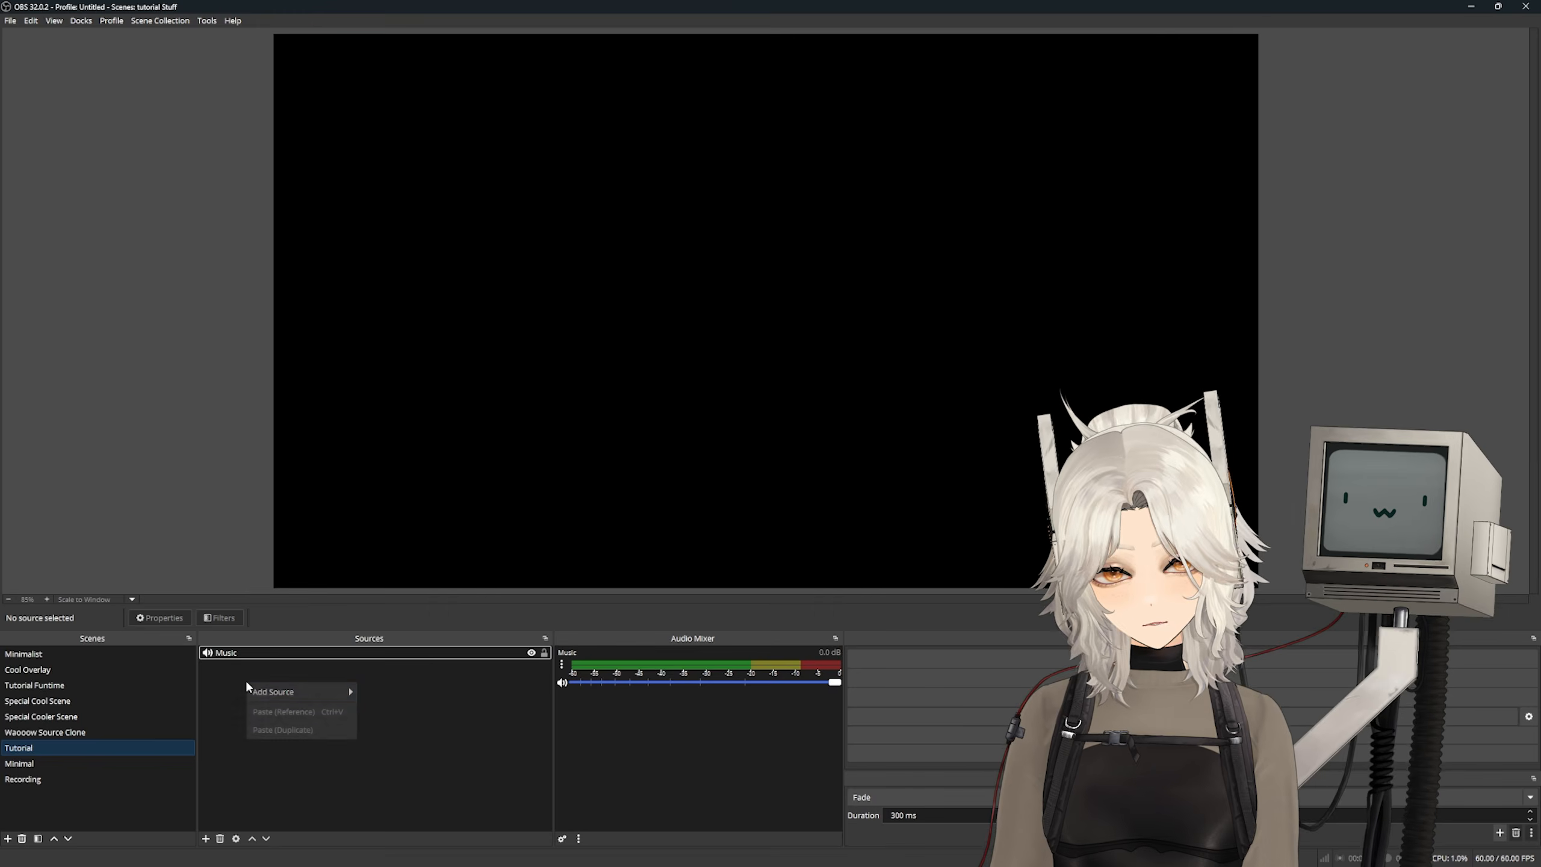
mouse_move(267, 690)
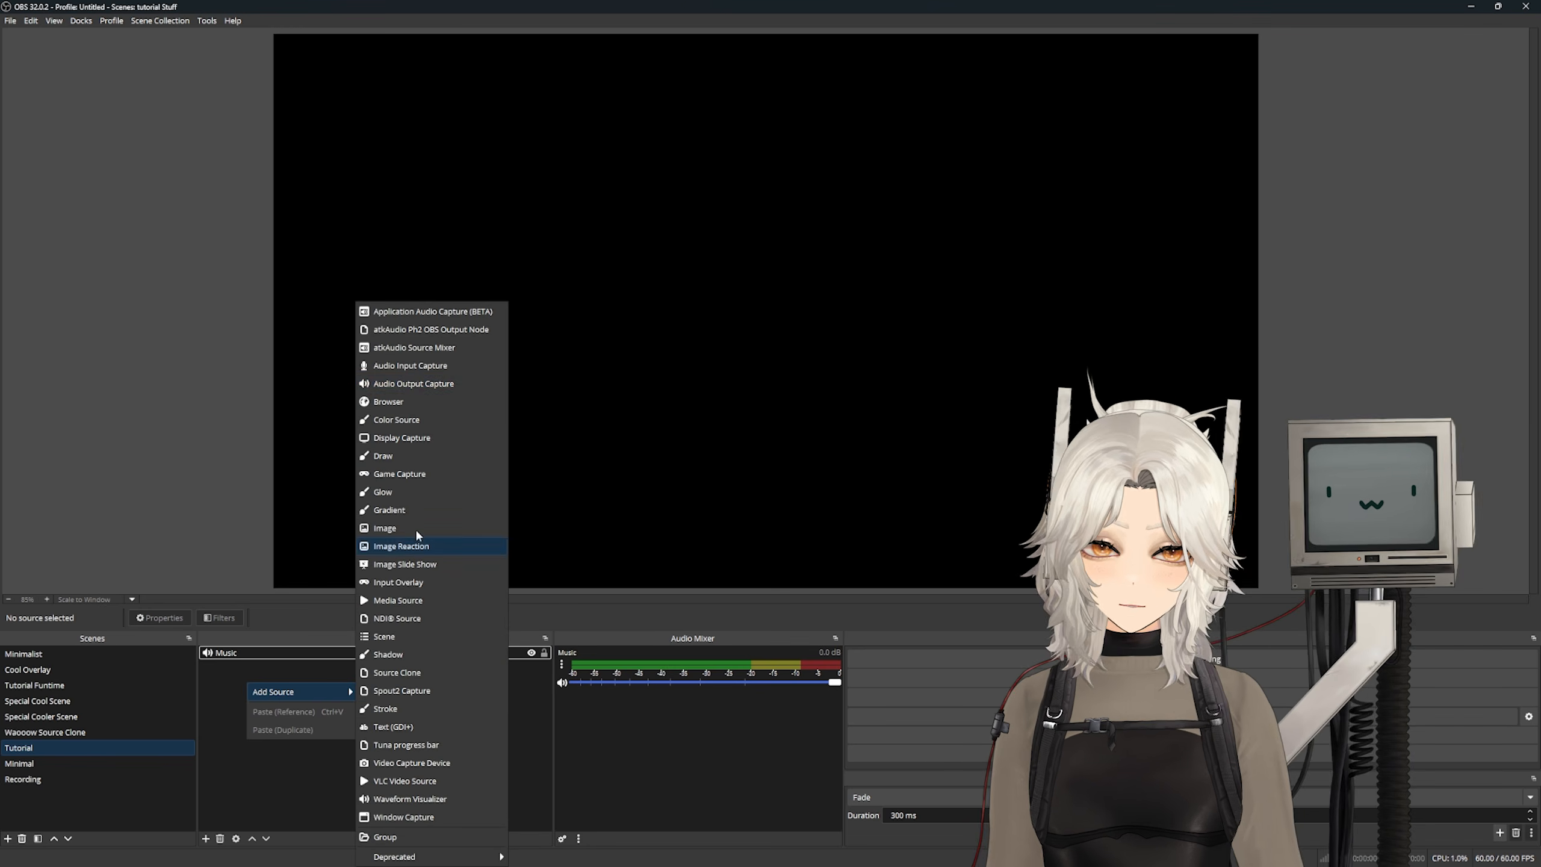
left_click(411, 383)
type("Games")
key("Return")
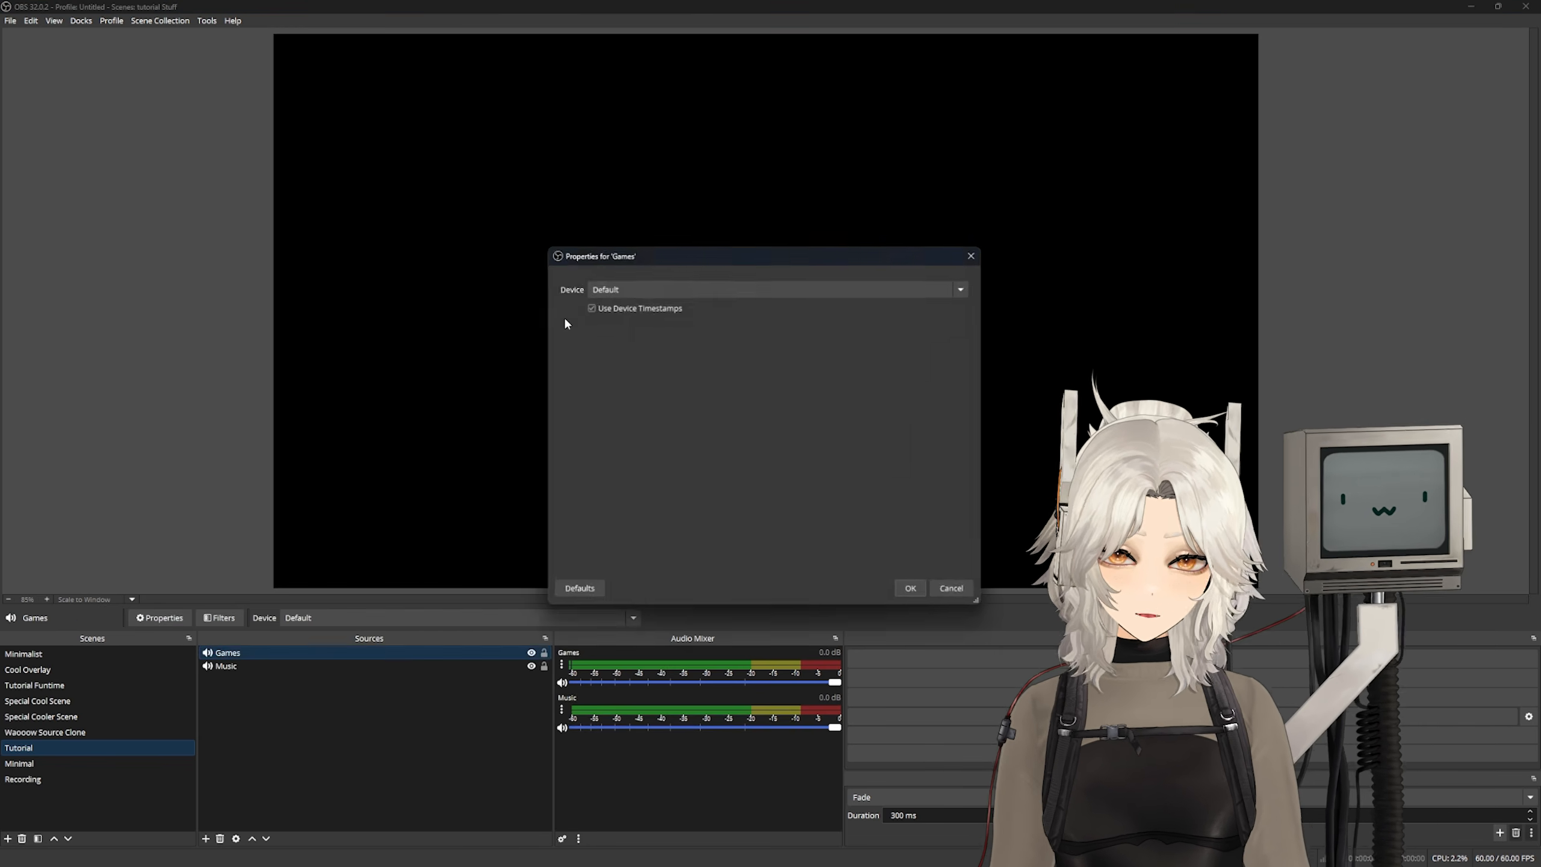
left_click(776, 290)
left_click(698, 620)
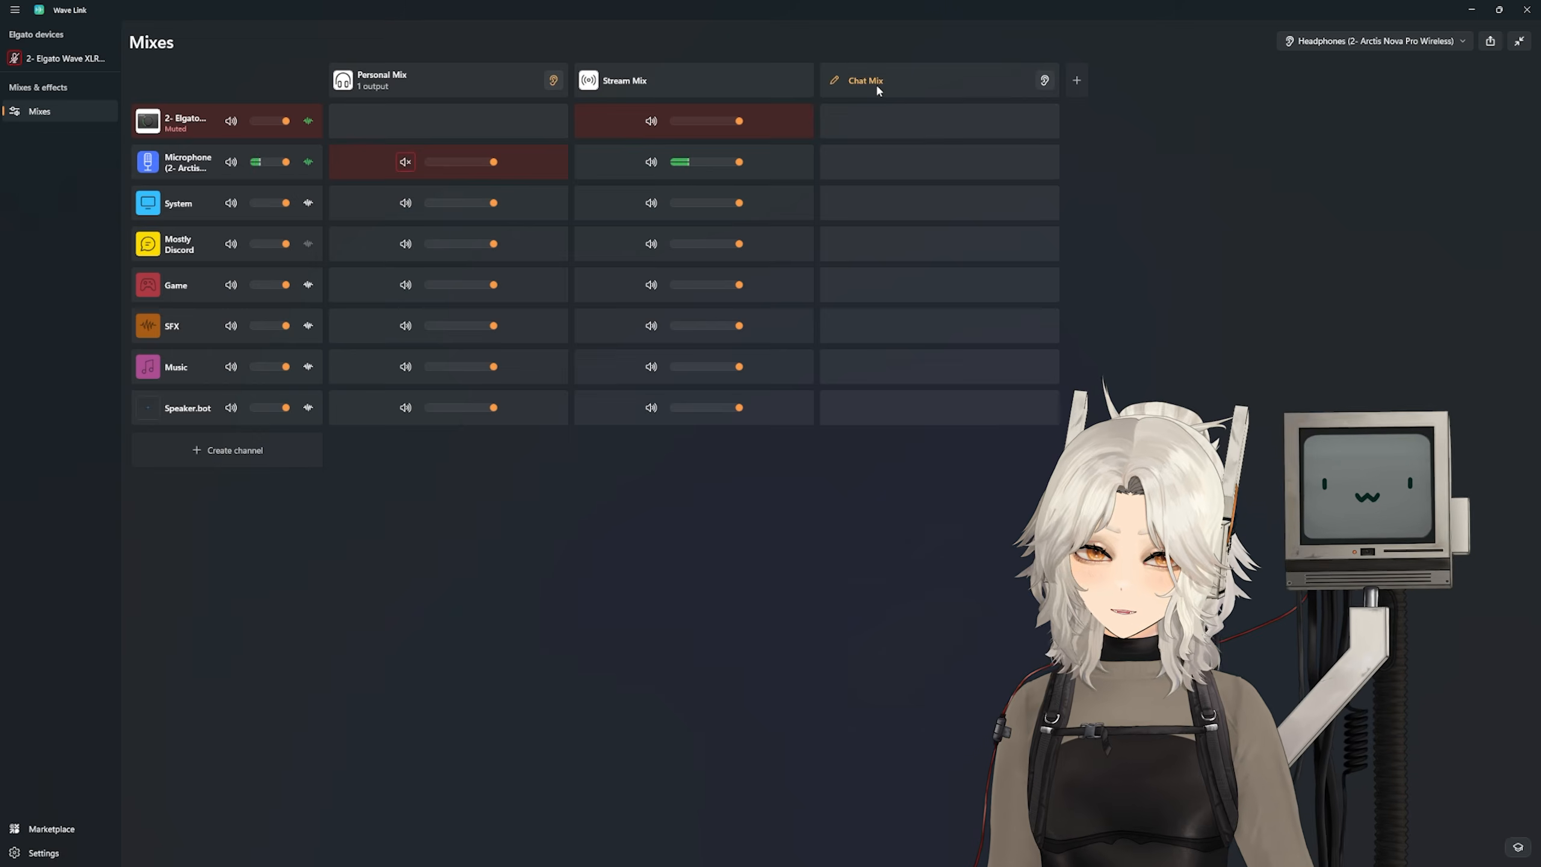
Step: In Wave Link, rename the Chat Mix as Headset Mic (with VST) and add the Arctis microphone channel to it
left_click(875, 82)
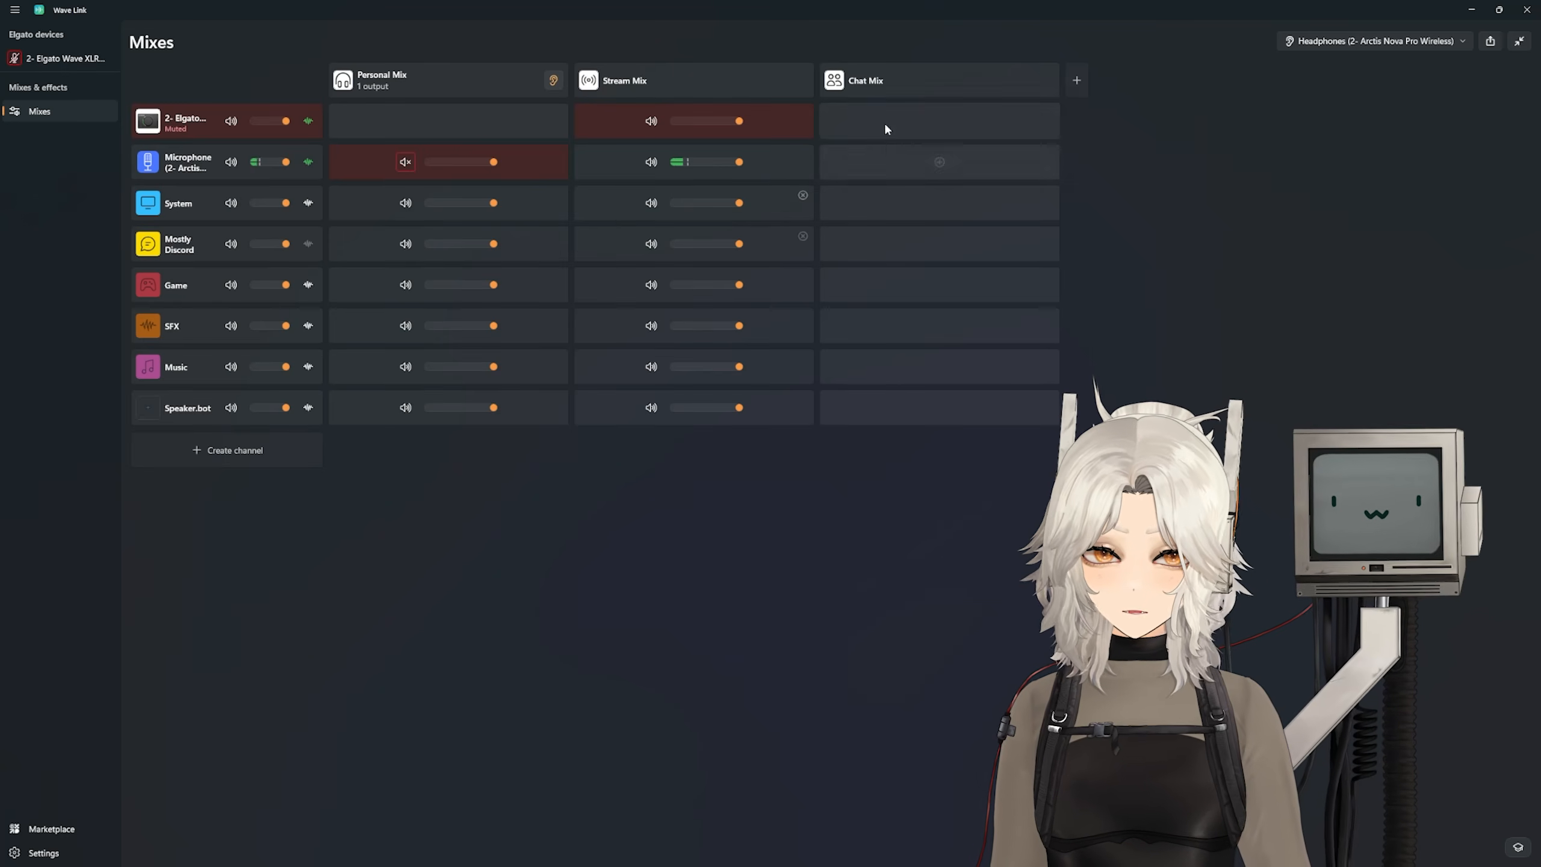
left_click(876, 84)
left_click_drag(612, 271, 432, 243)
key("BackSpace")
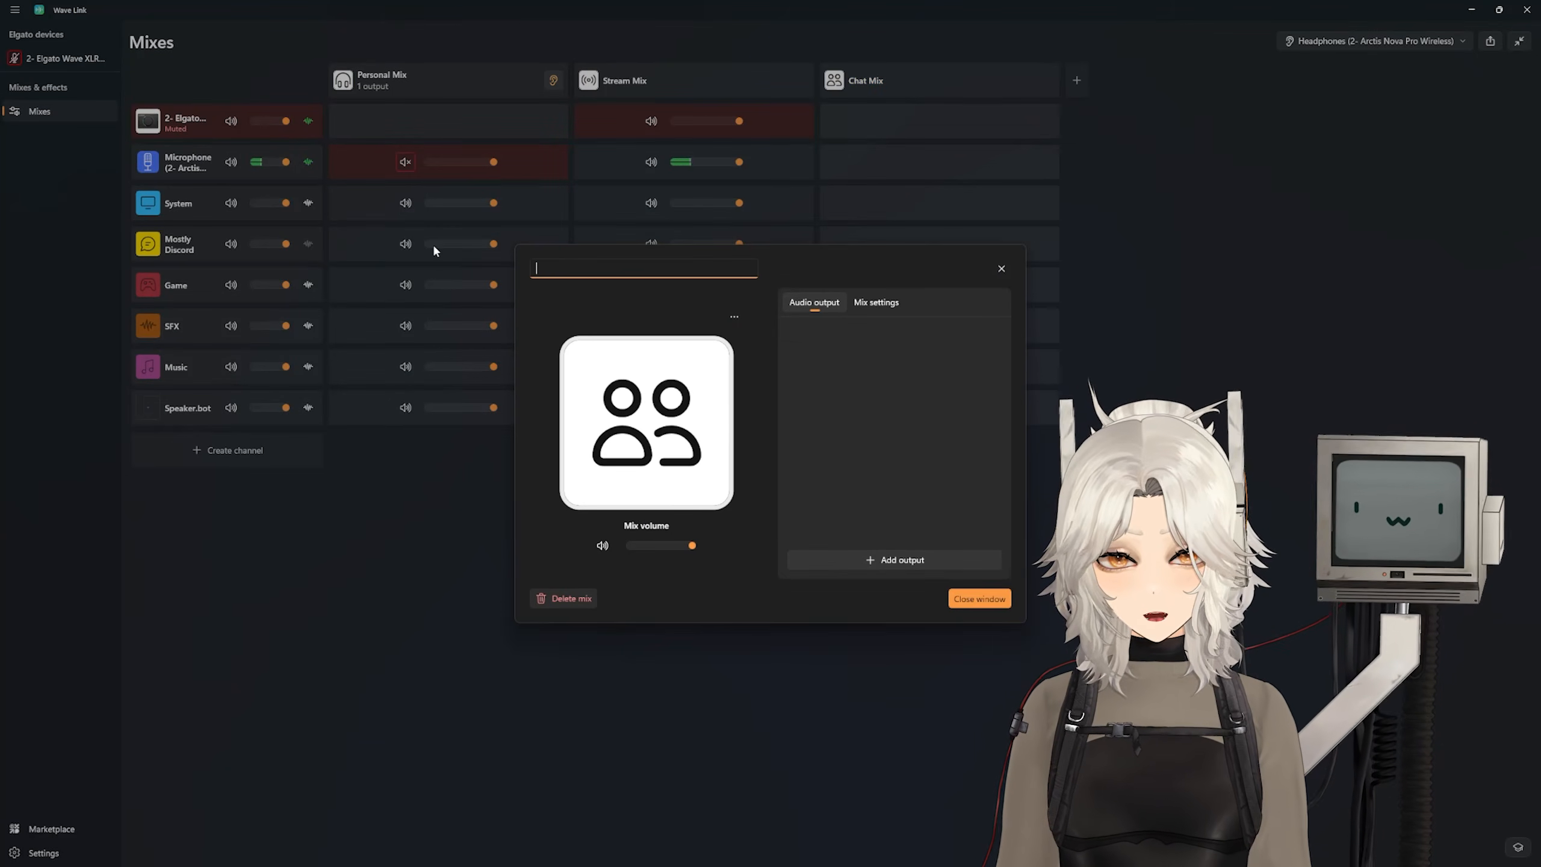
type("2")
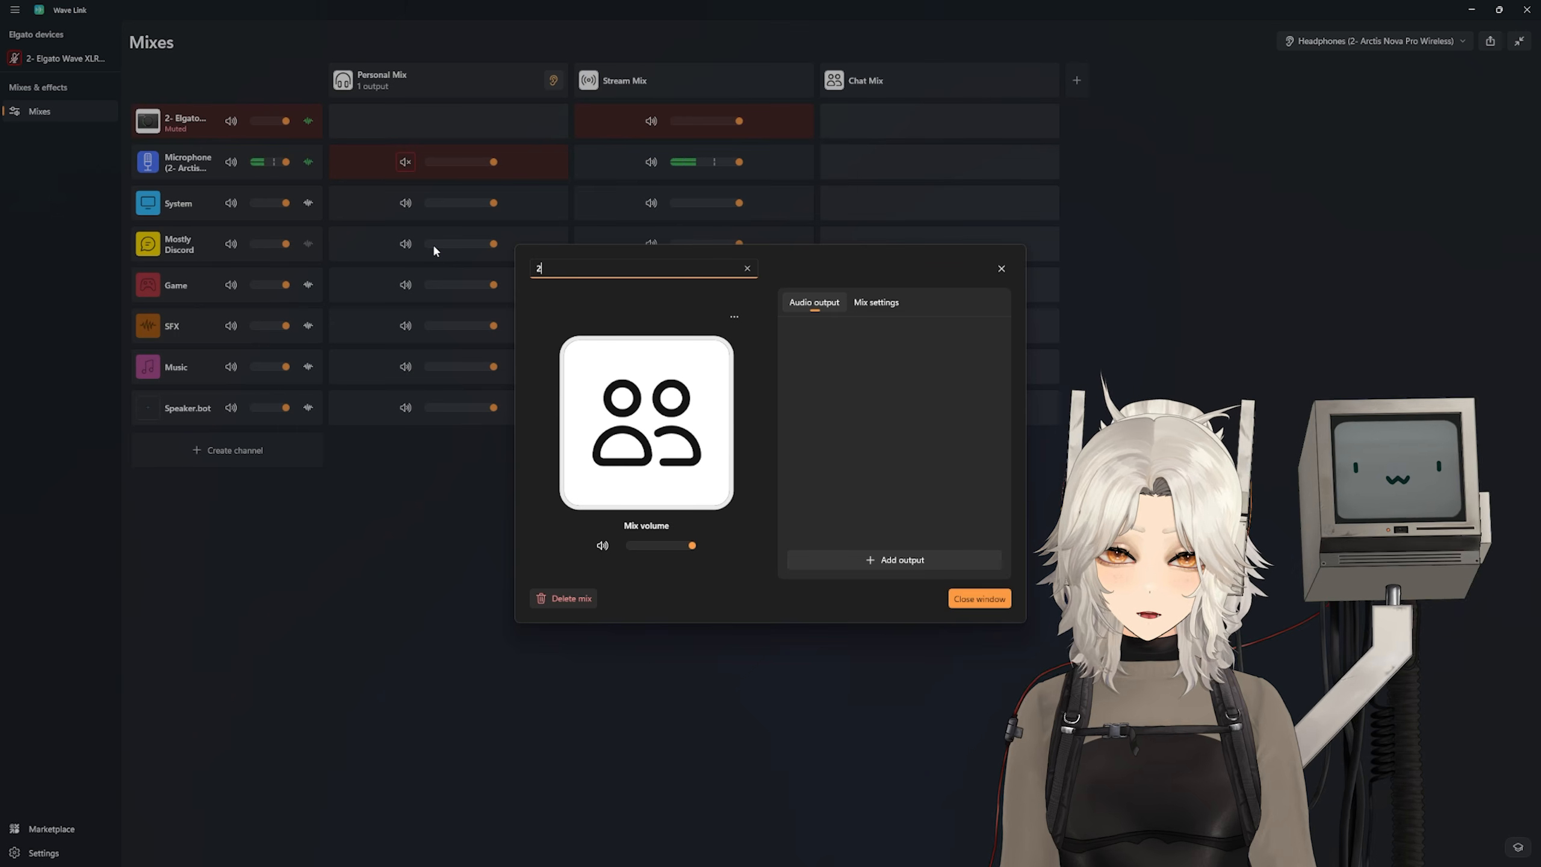
key("BackSpace")
type("Headse")
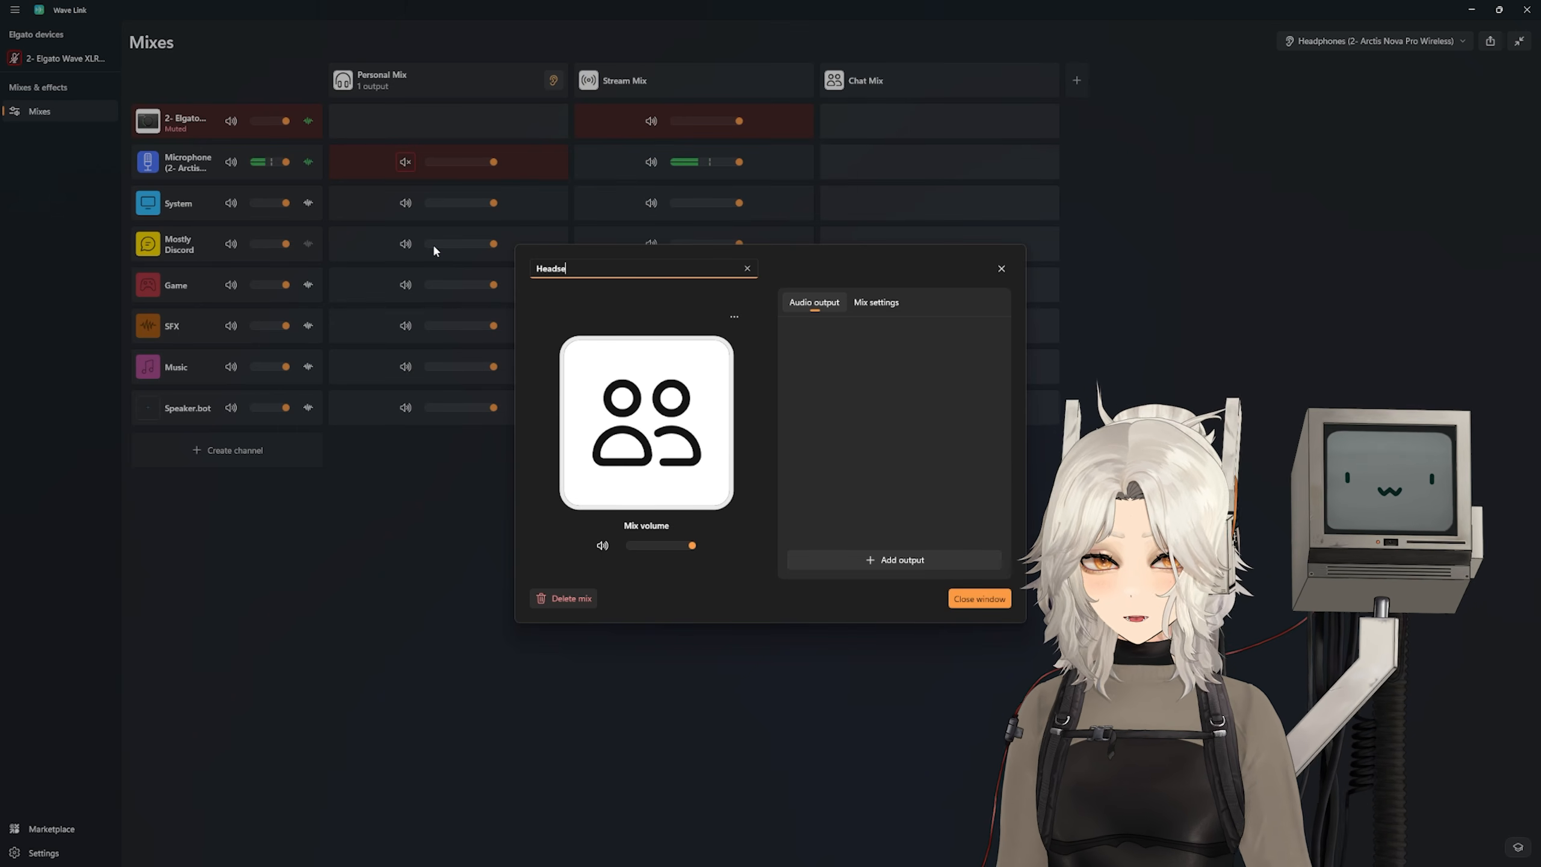
type("t Mic (wi")
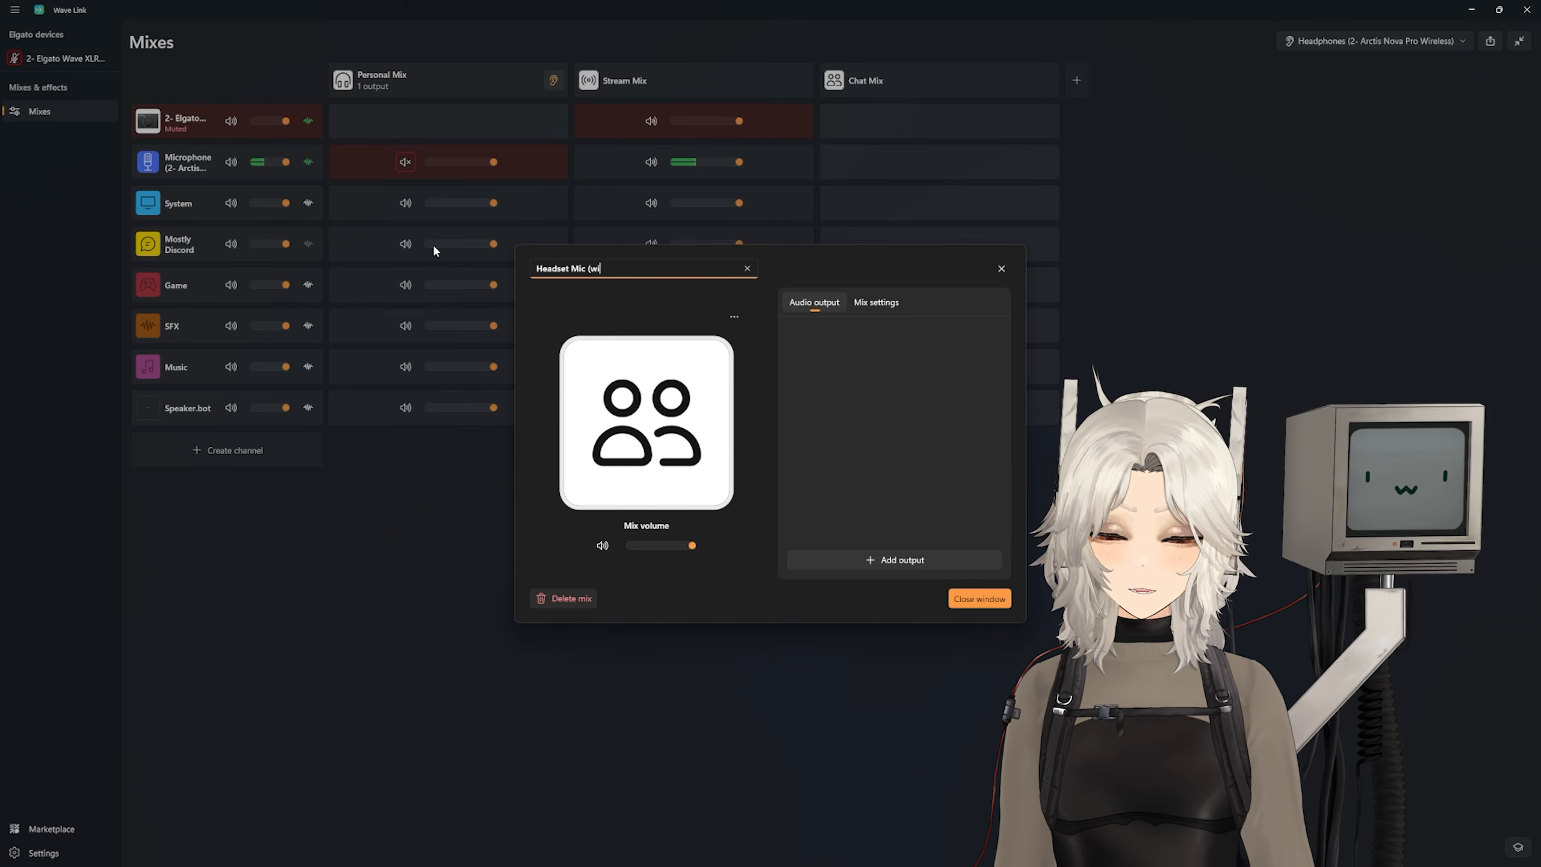
type("th VST)")
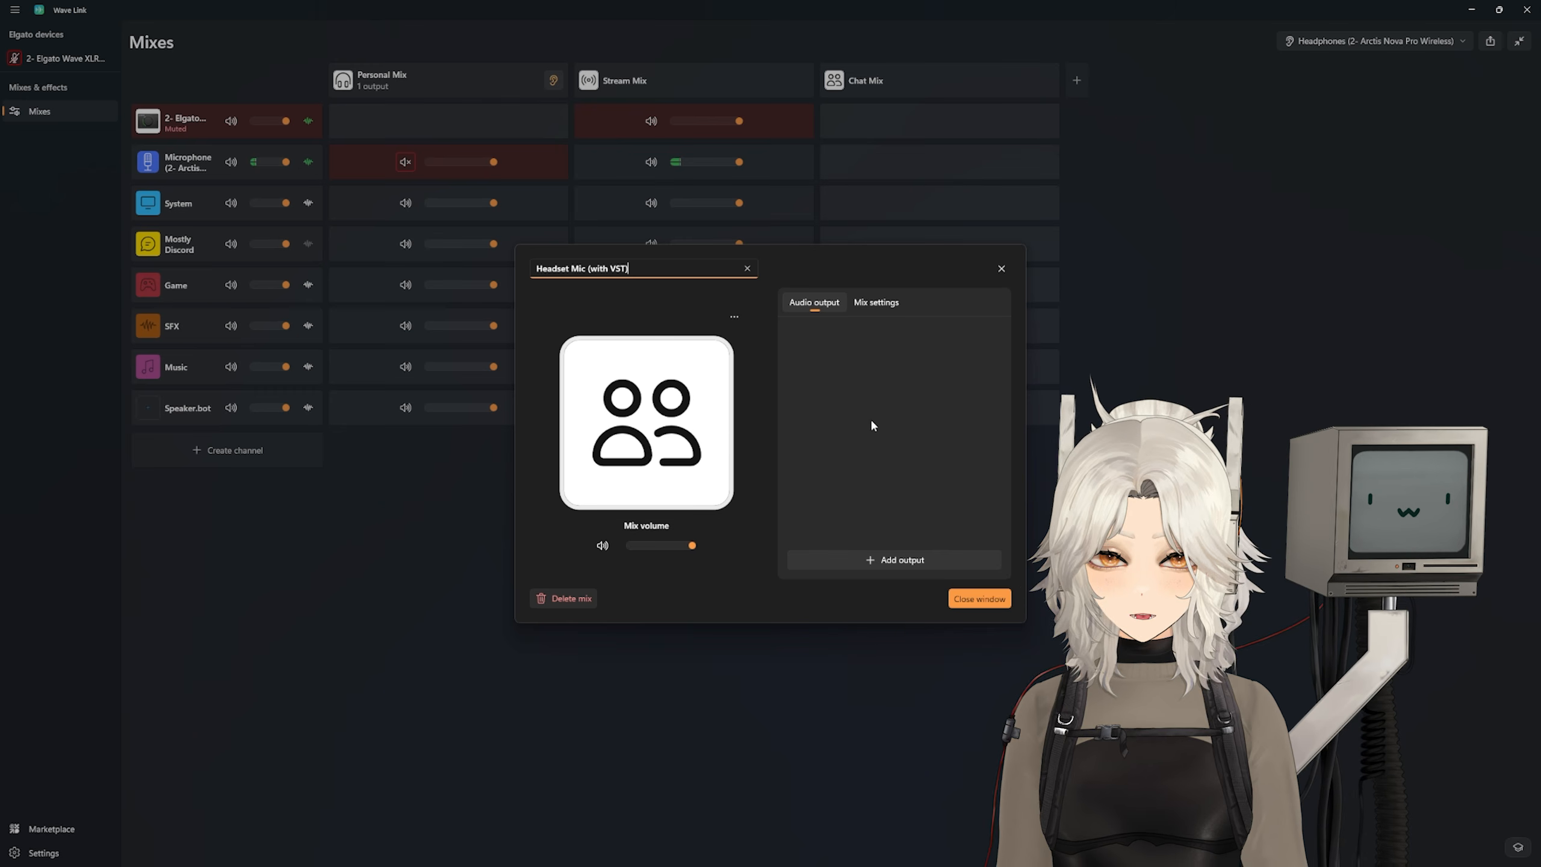
left_click(981, 599)
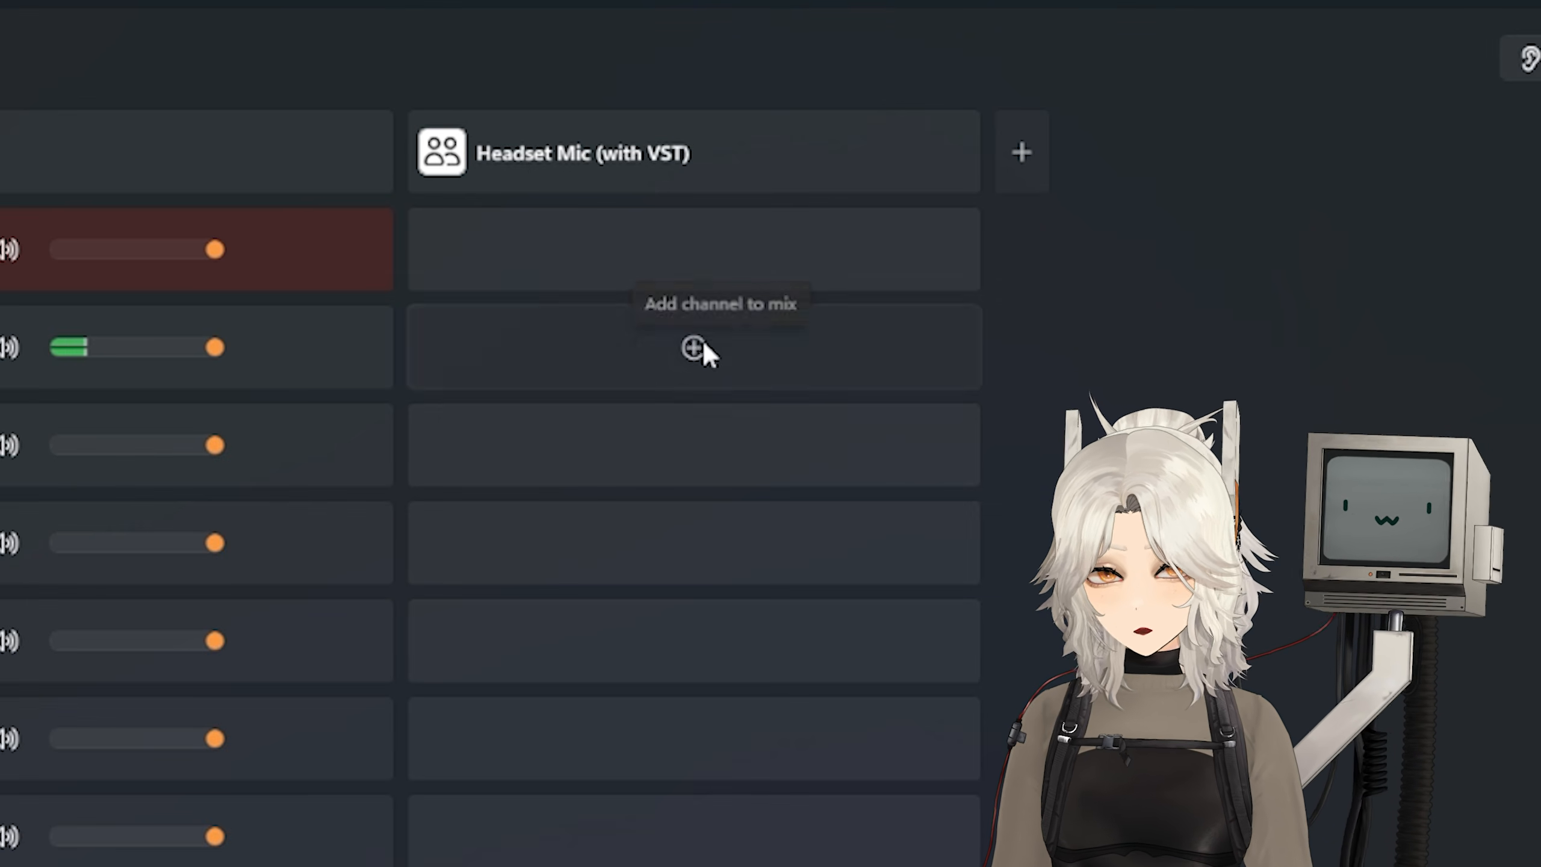
left_click(903, 189)
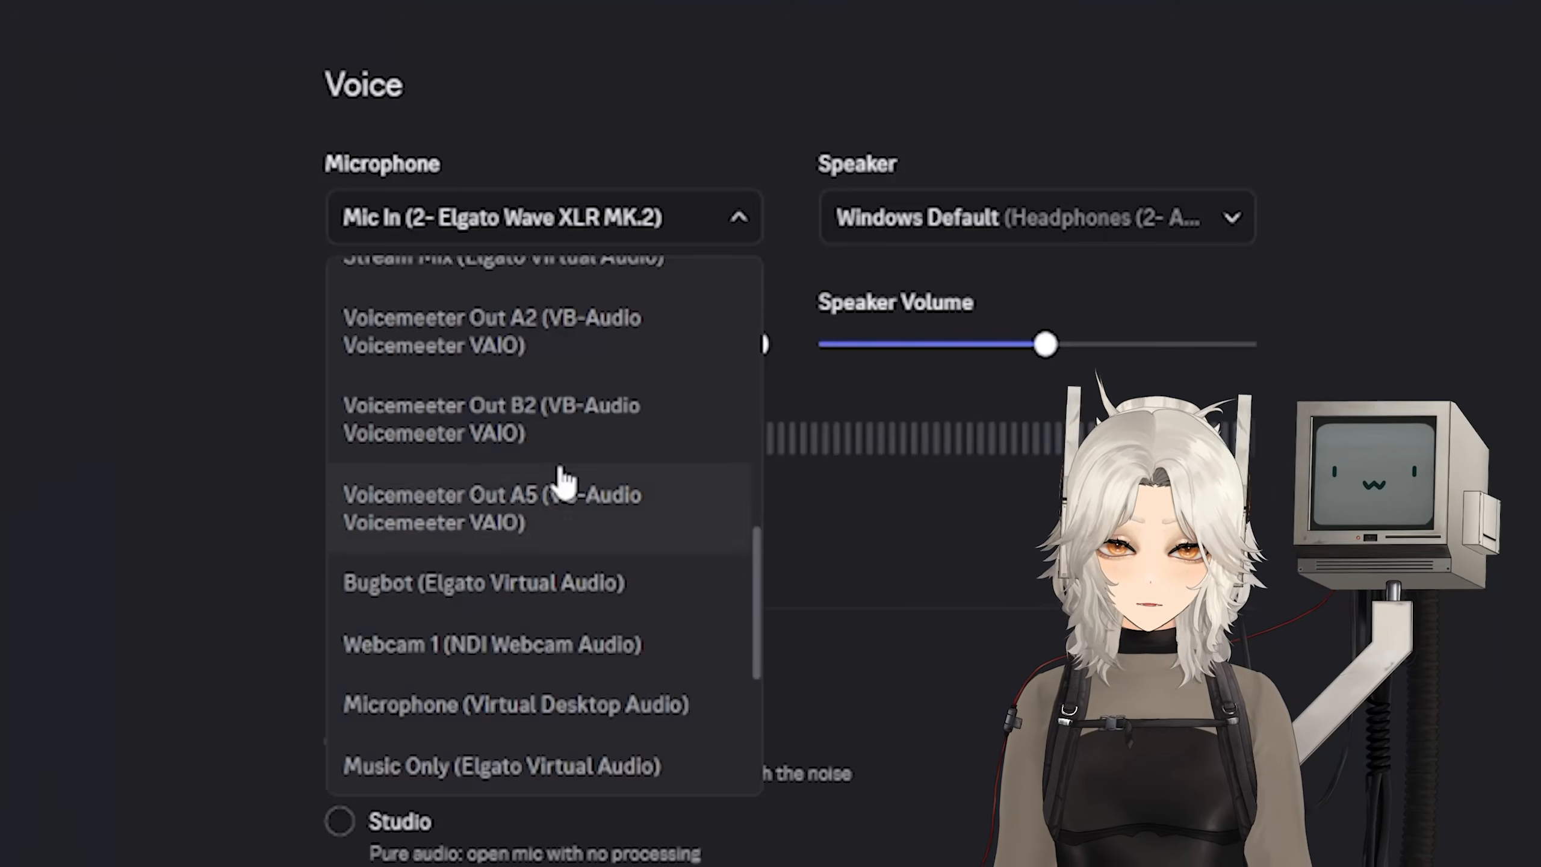
Step: In Discord's voice settings, set the microphone to Headset Mic (with VST) (Elgato Virtual Audio)
scroll(561, 477, "down", 3)
scroll(561, 483, "down", 3)
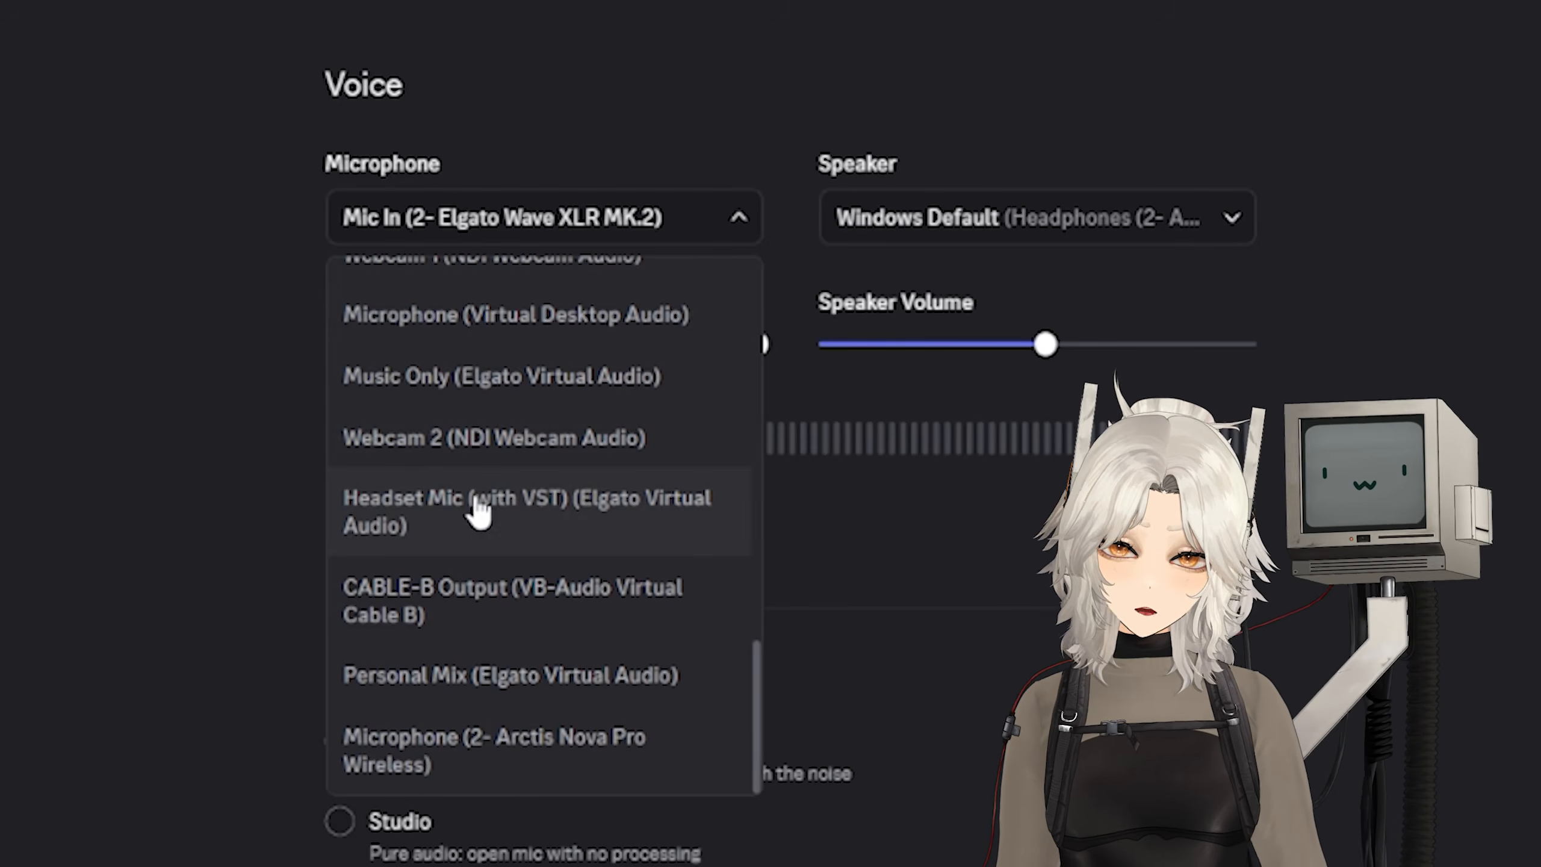
left_click(544, 516)
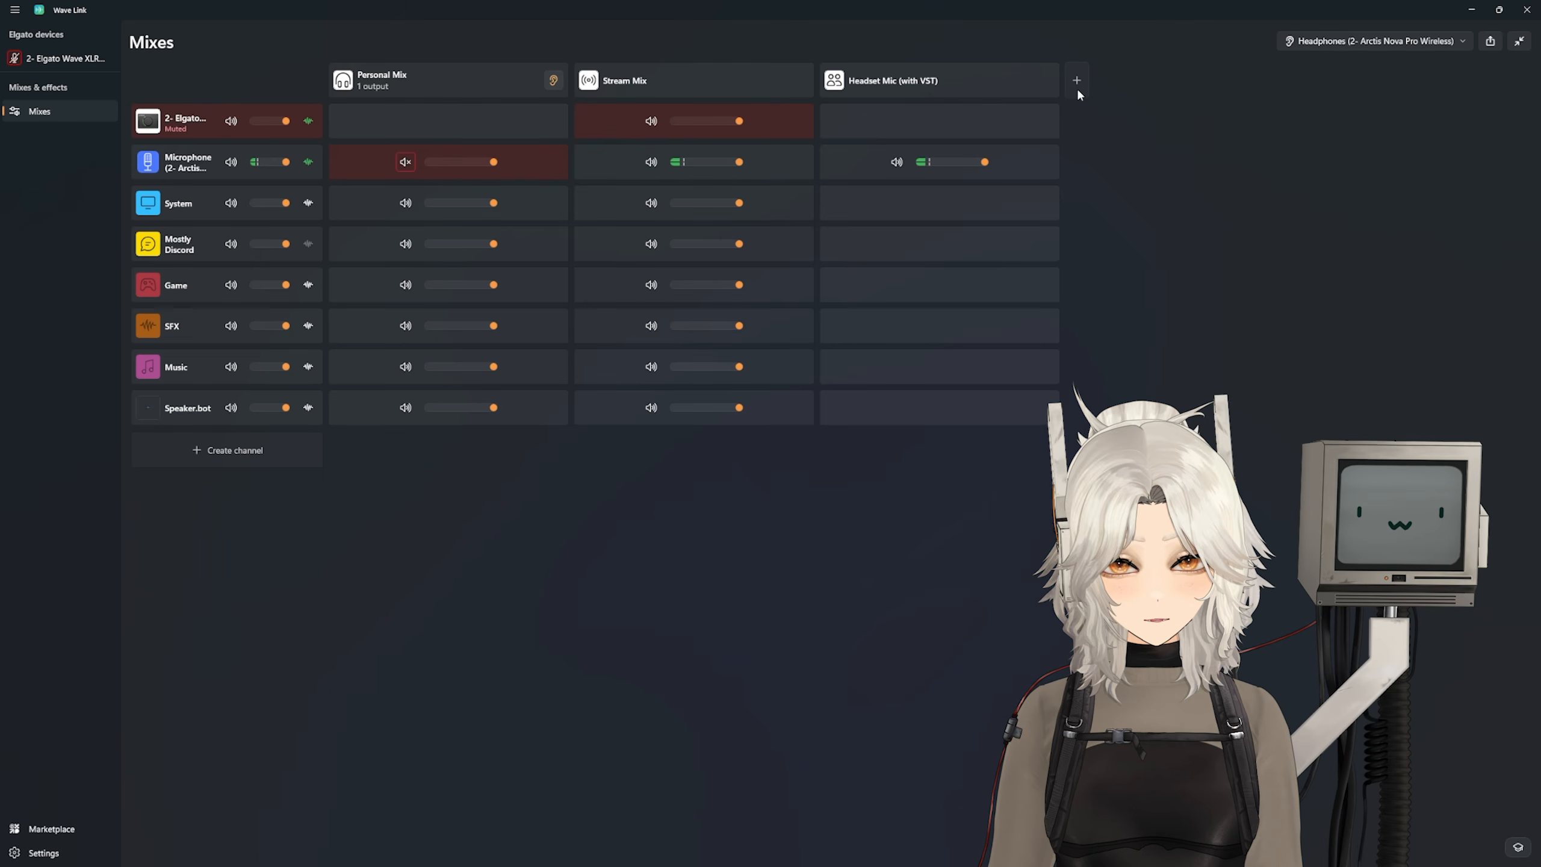
Step: In Wave Link, create a new mix named Bugbot and add the Speaker.bot channel to it
left_click(1077, 93)
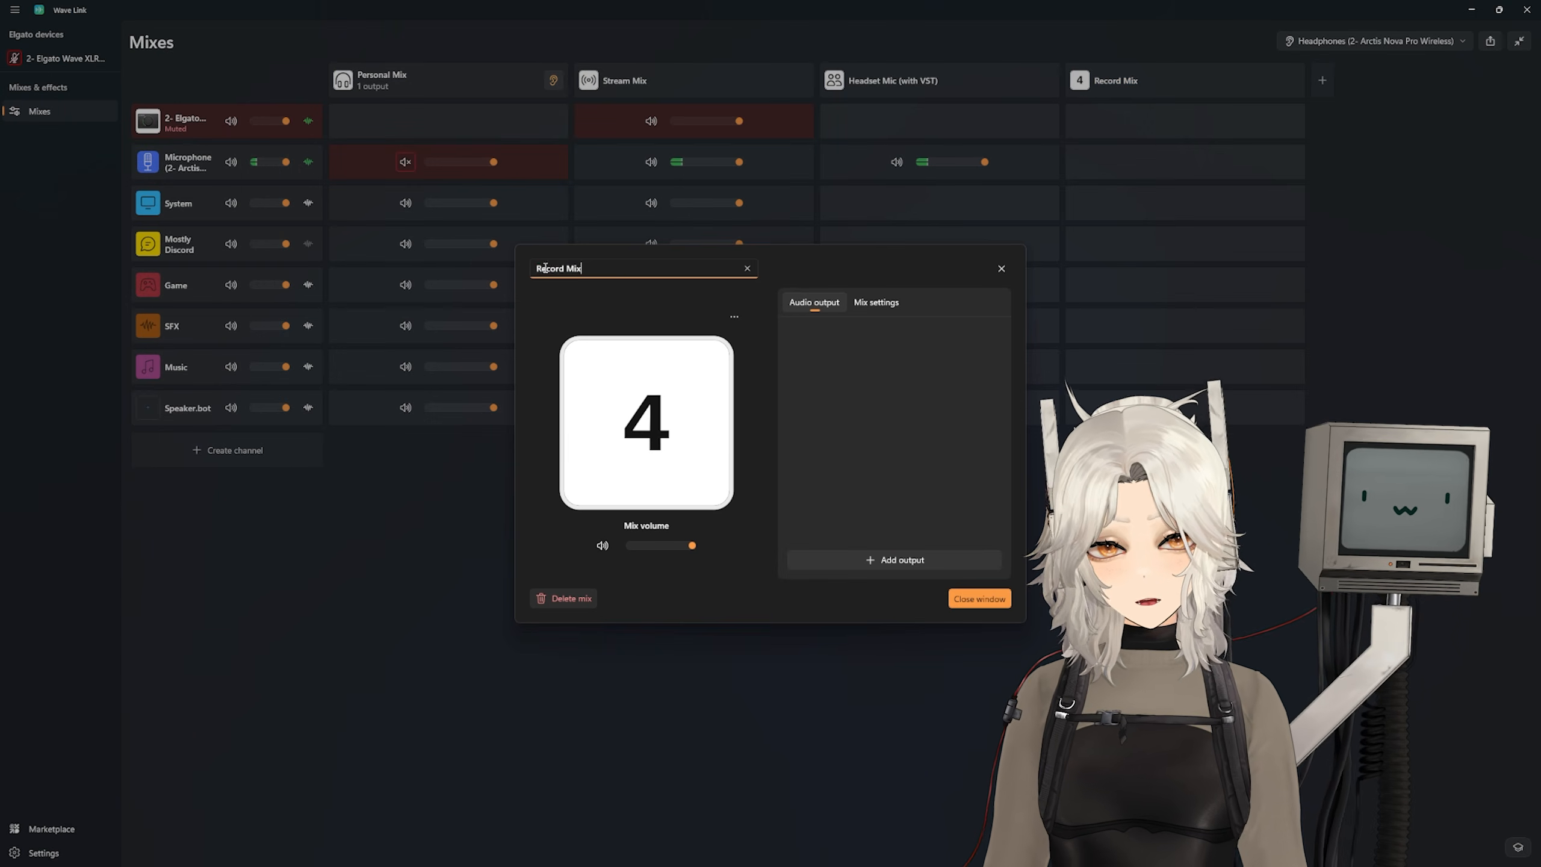
key("ctrl+a")
type("Bugb")
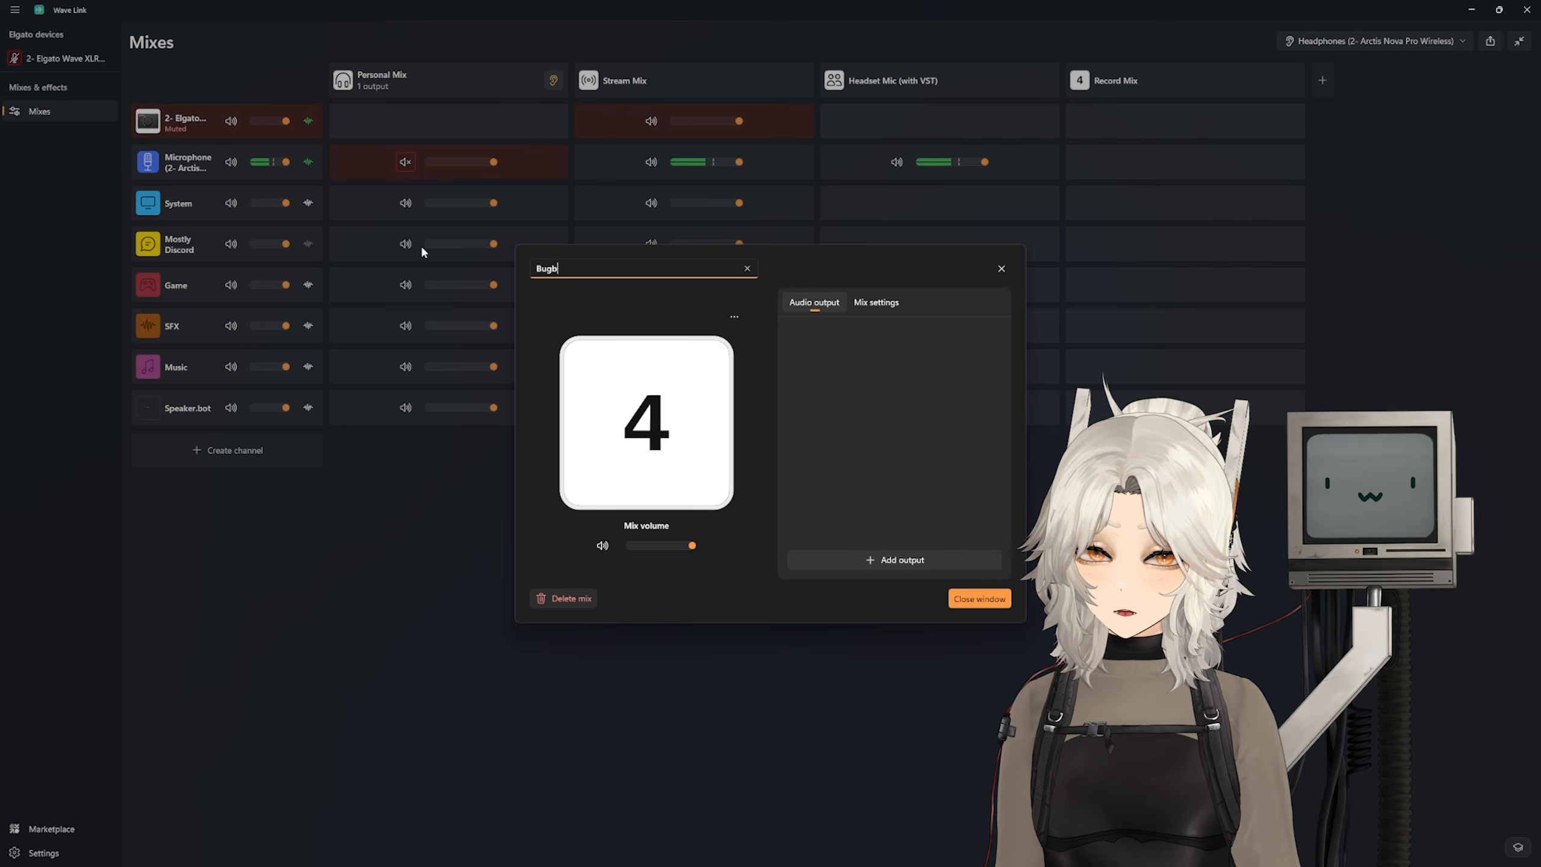
type("ot")
left_click(979, 598)
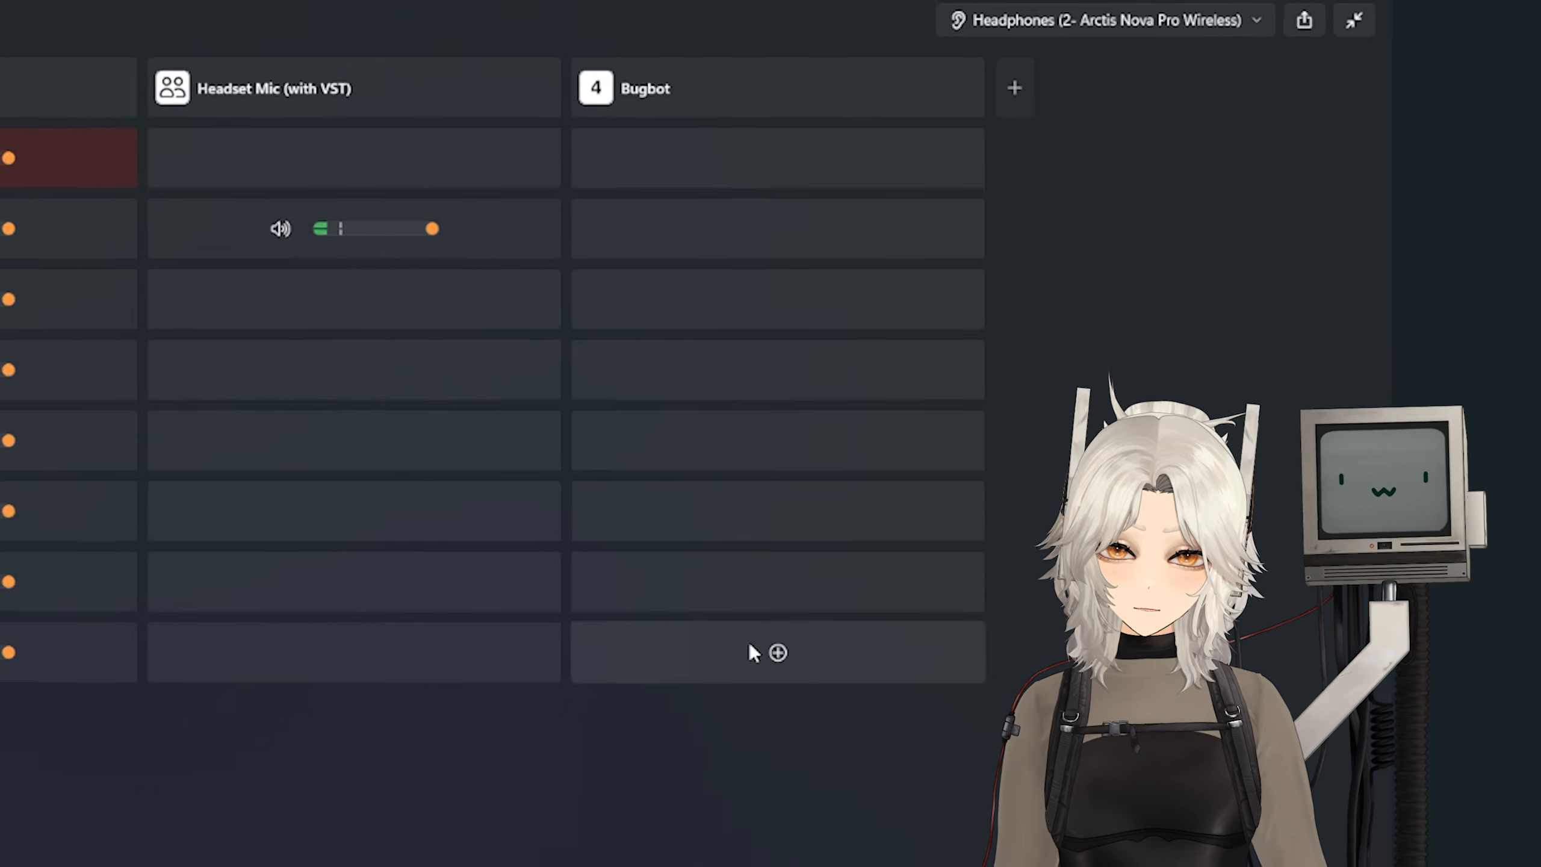
left_click(778, 652)
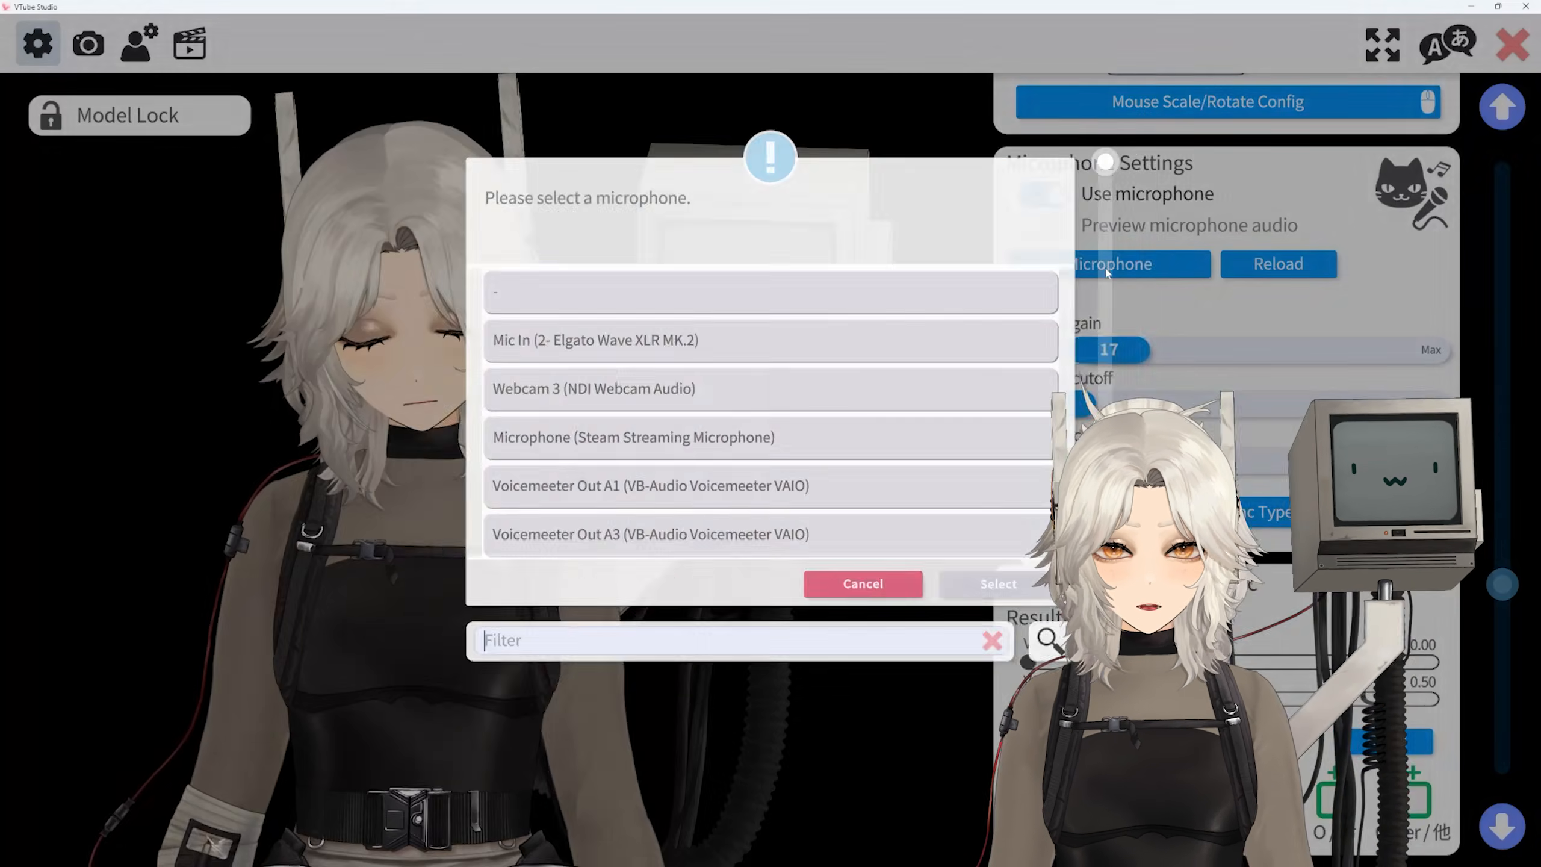
Step: In VTube Studio, search the microphones for "bugb" and select Bugbot (Elgato Virtual Audio)
type("bugb")
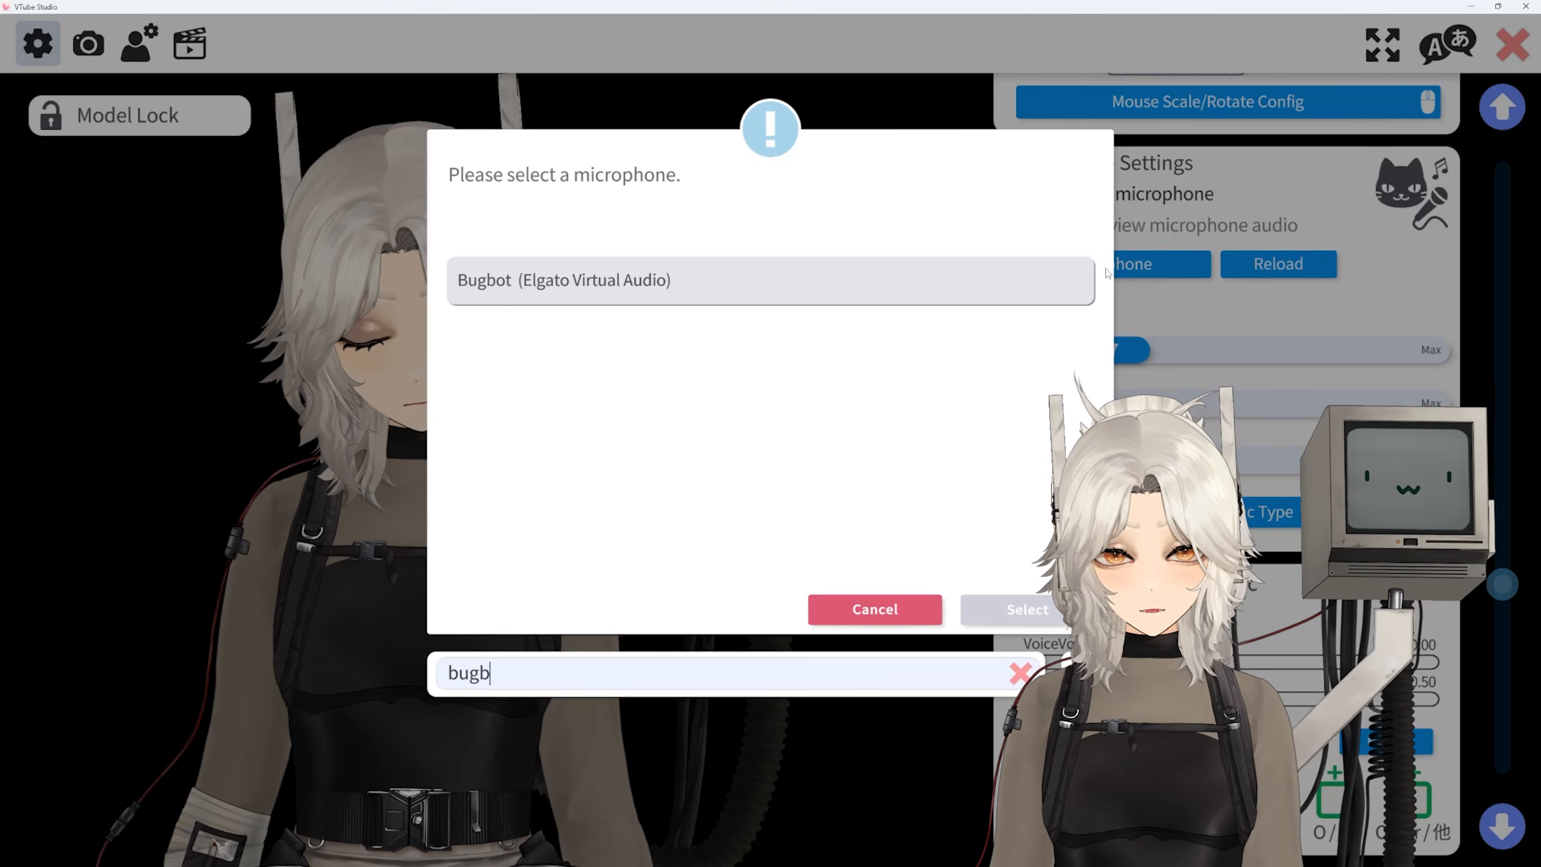
left_click(537, 282)
left_click(1009, 609)
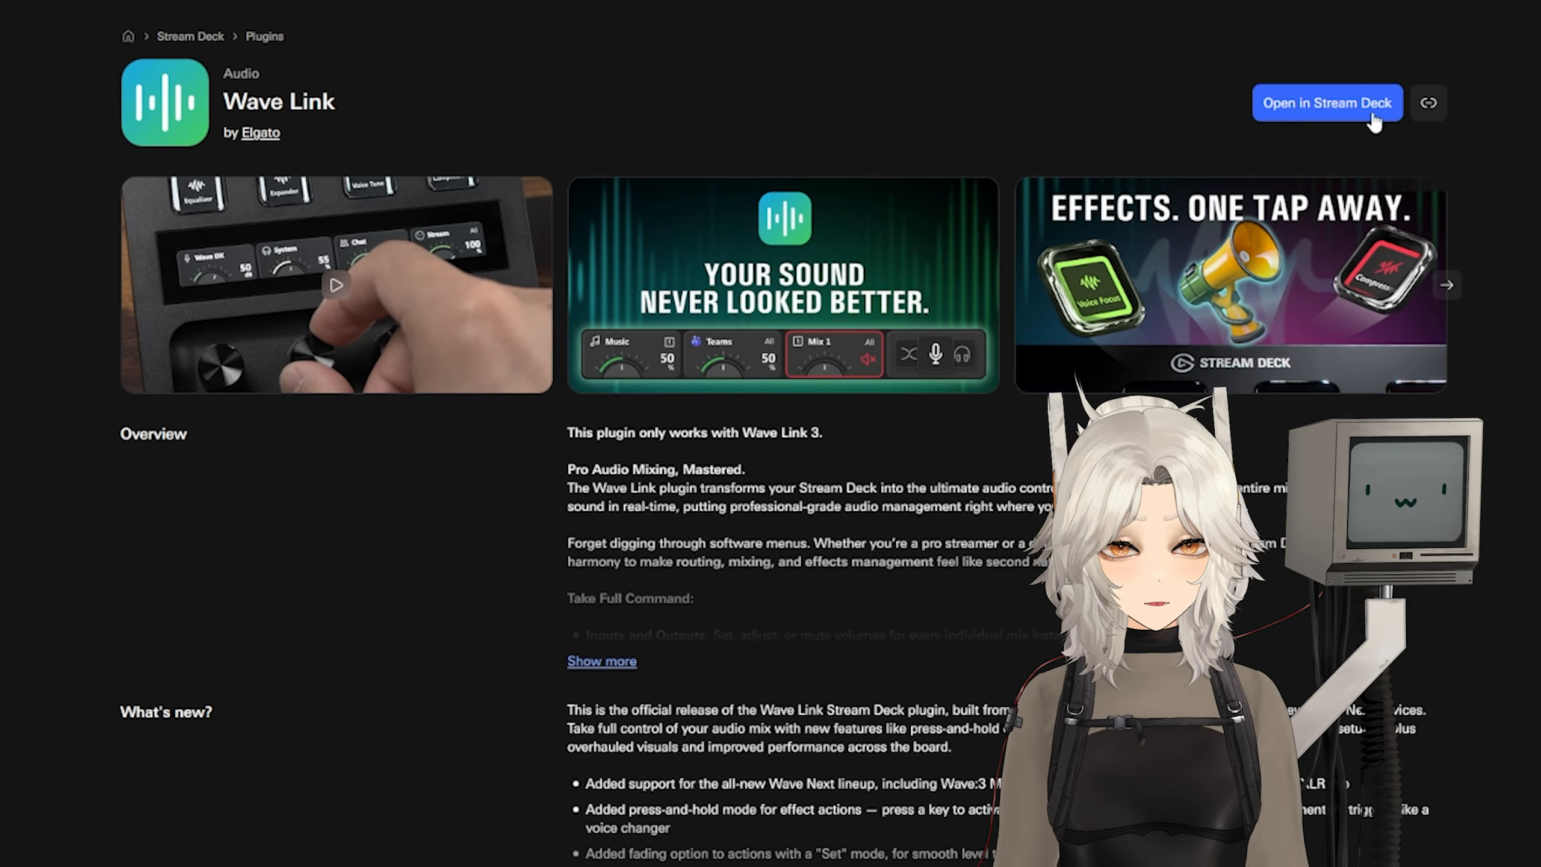
Step: Open the Wave Link Plugin for Stream Deck page, and review the Wave XLR gain and Headset key settings in Stream Deck
left_click(598, 710)
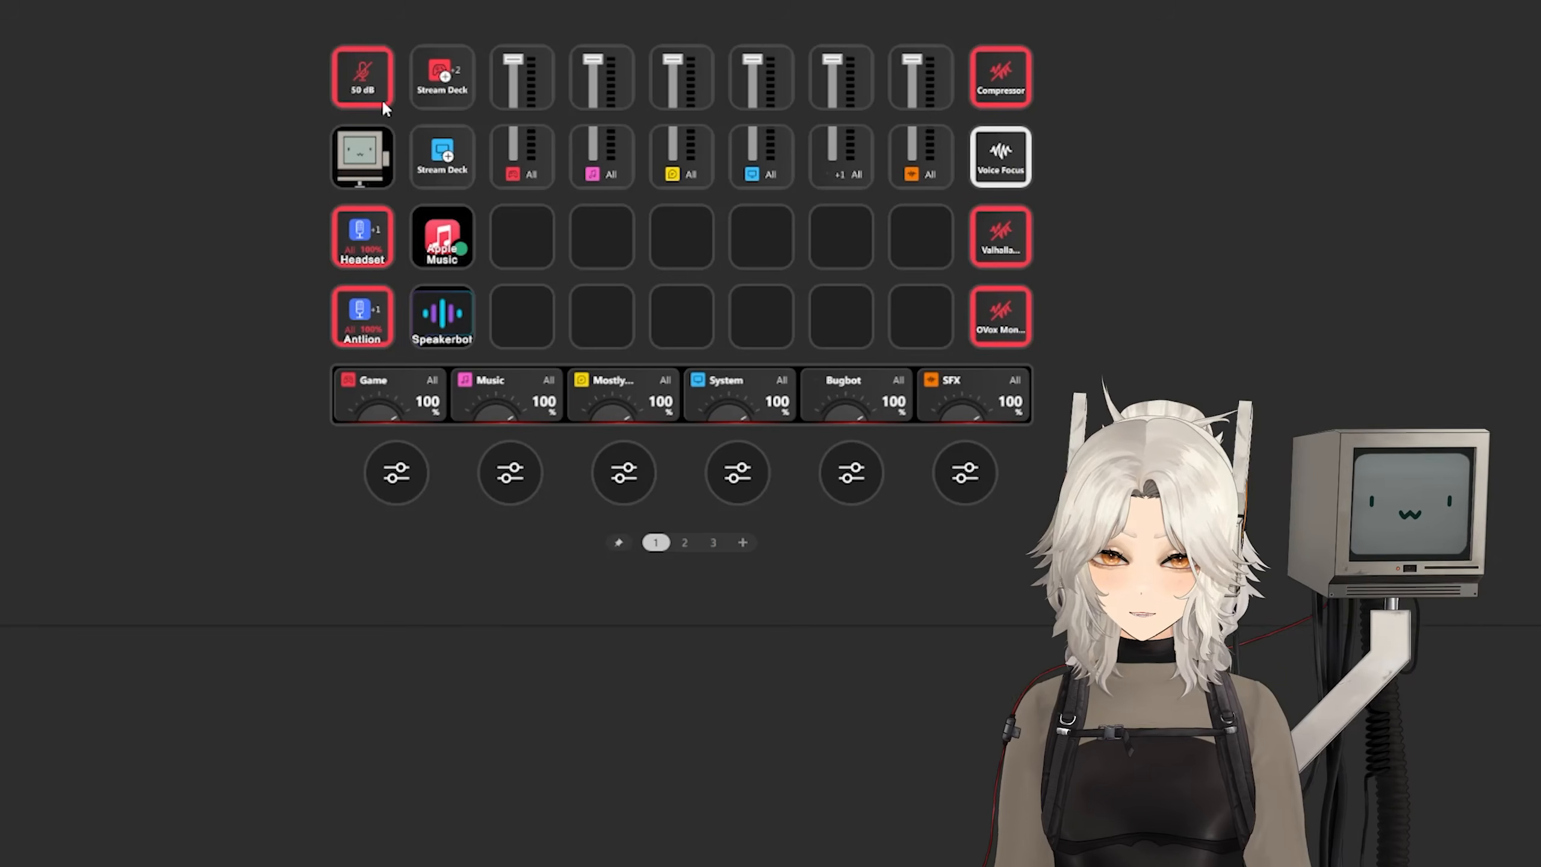
left_click(371, 86)
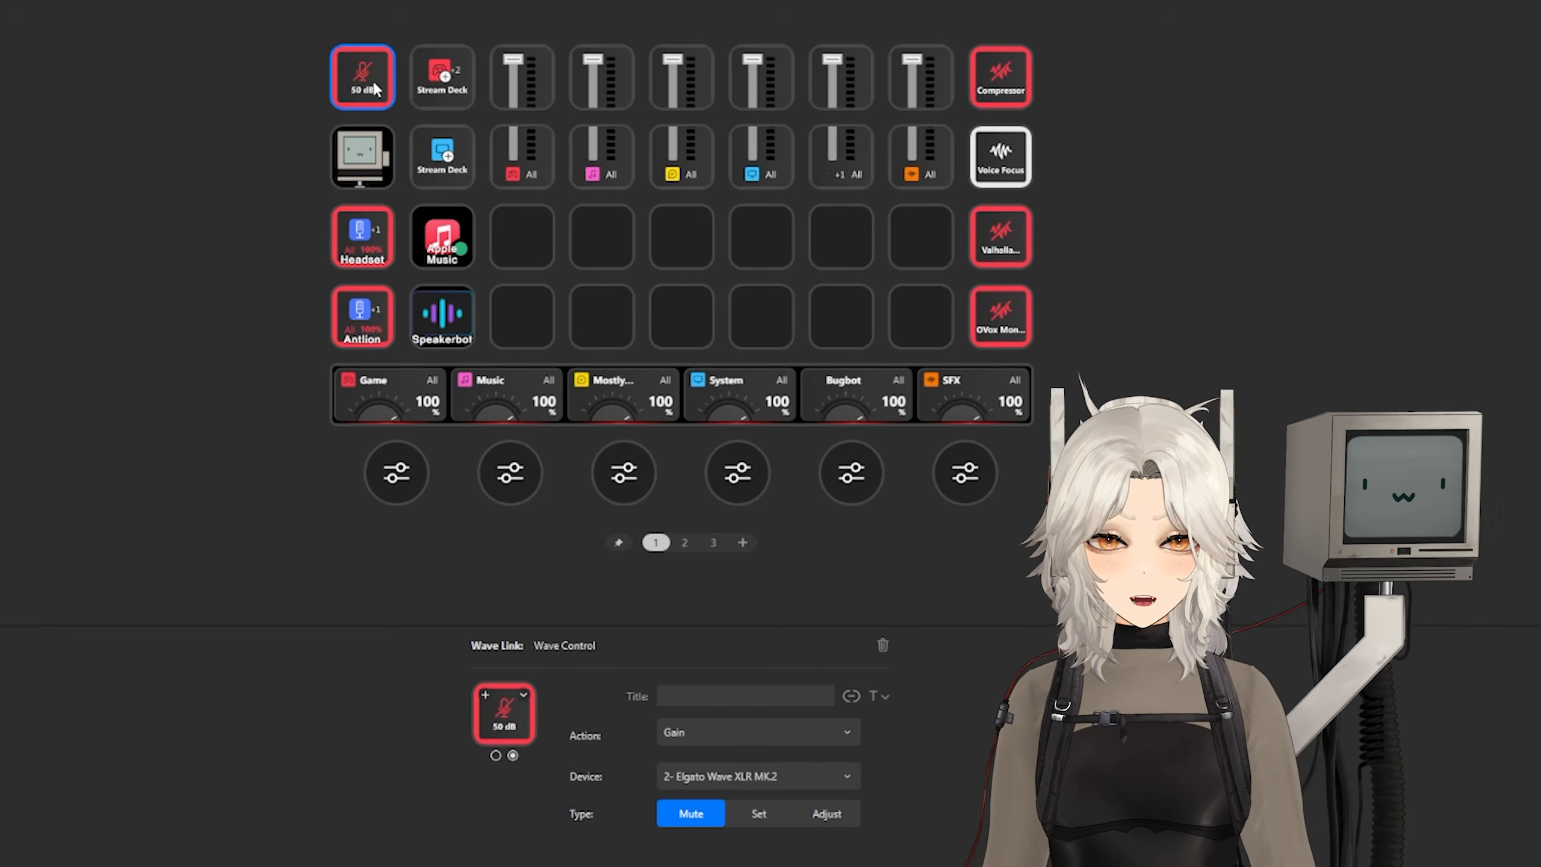
left_click(380, 247)
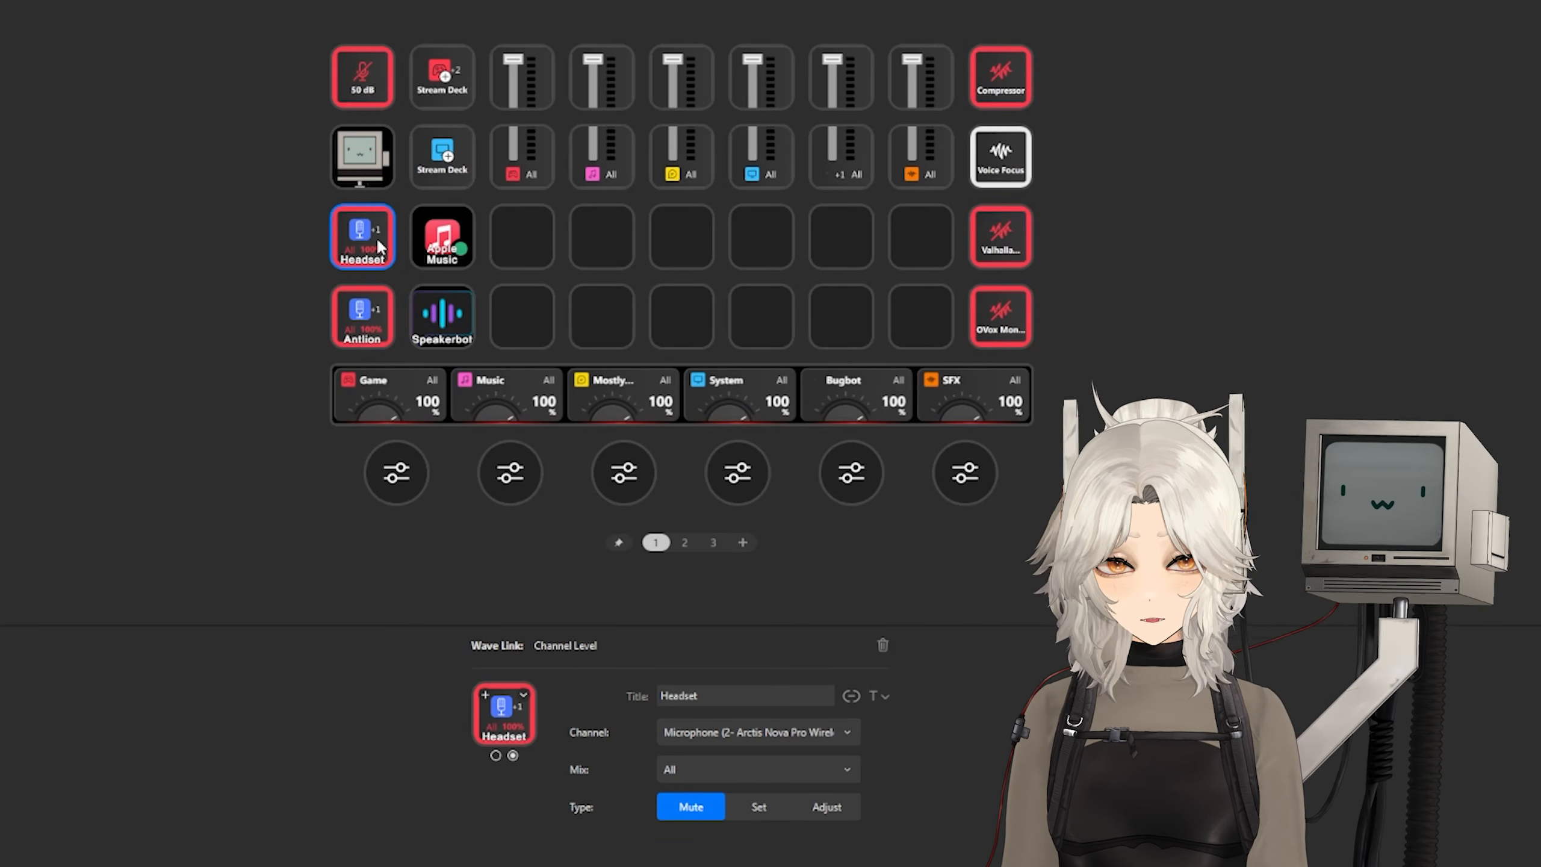
Step: Review the settings of the Antlion mute key and the two Wave Link Add to Channel keys in Stream Deck
left_click(371, 320)
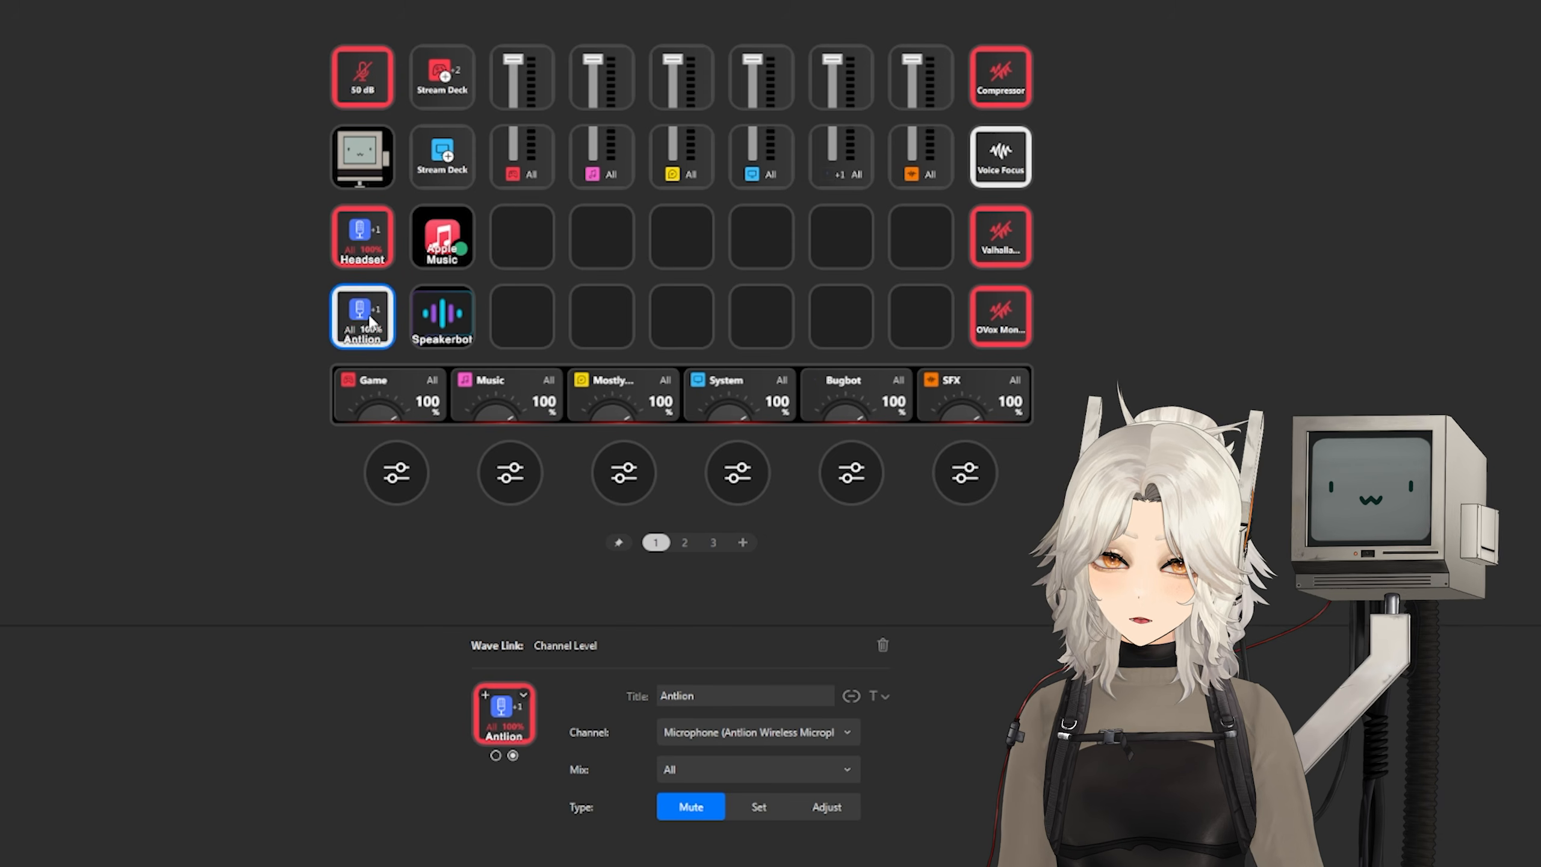
left_click(470, 172)
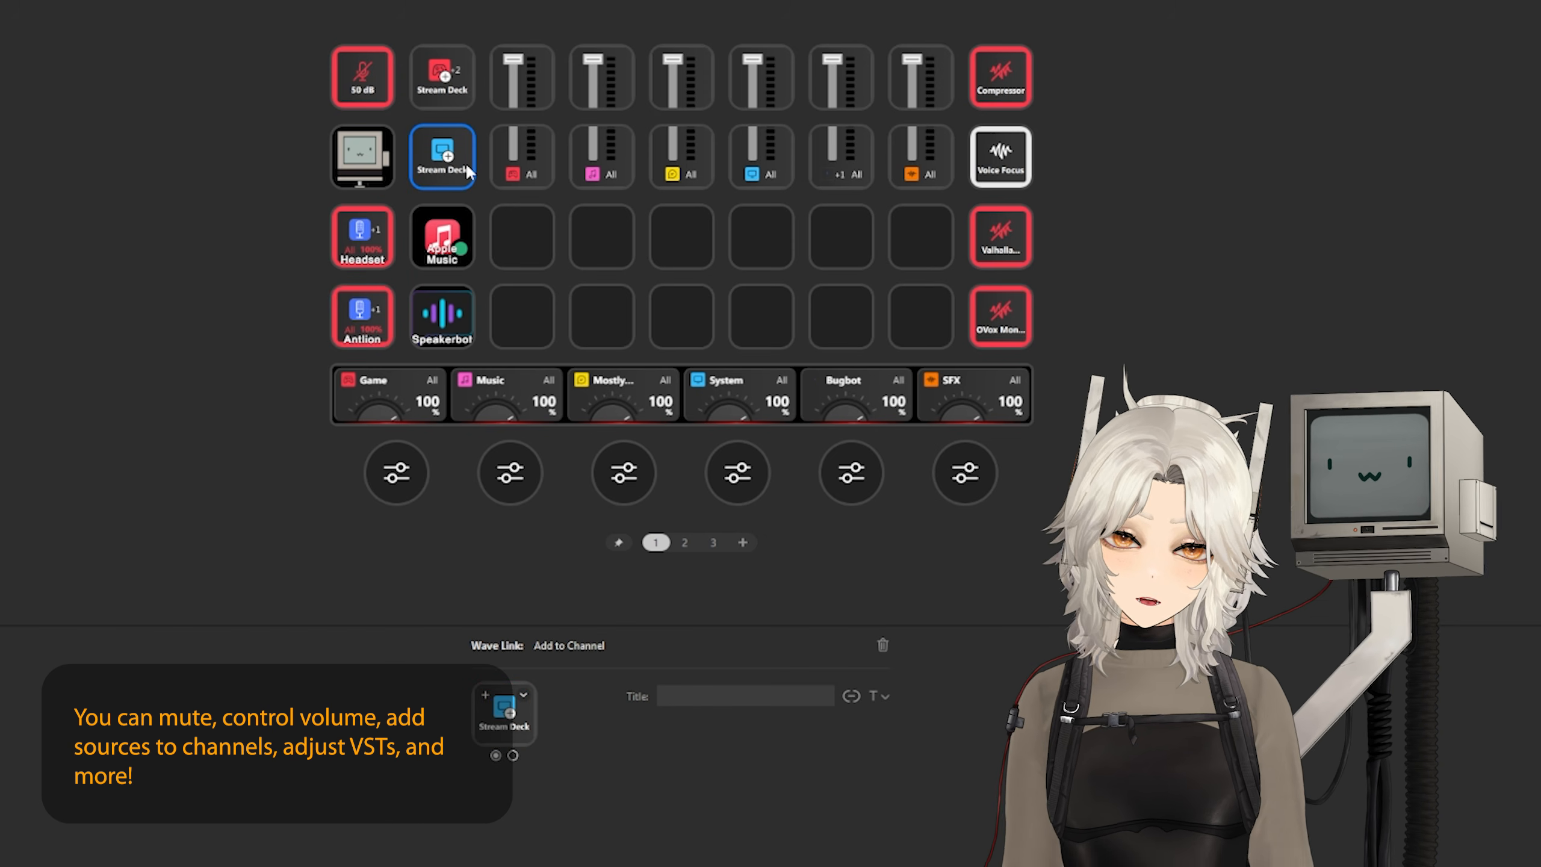
left_click(471, 102)
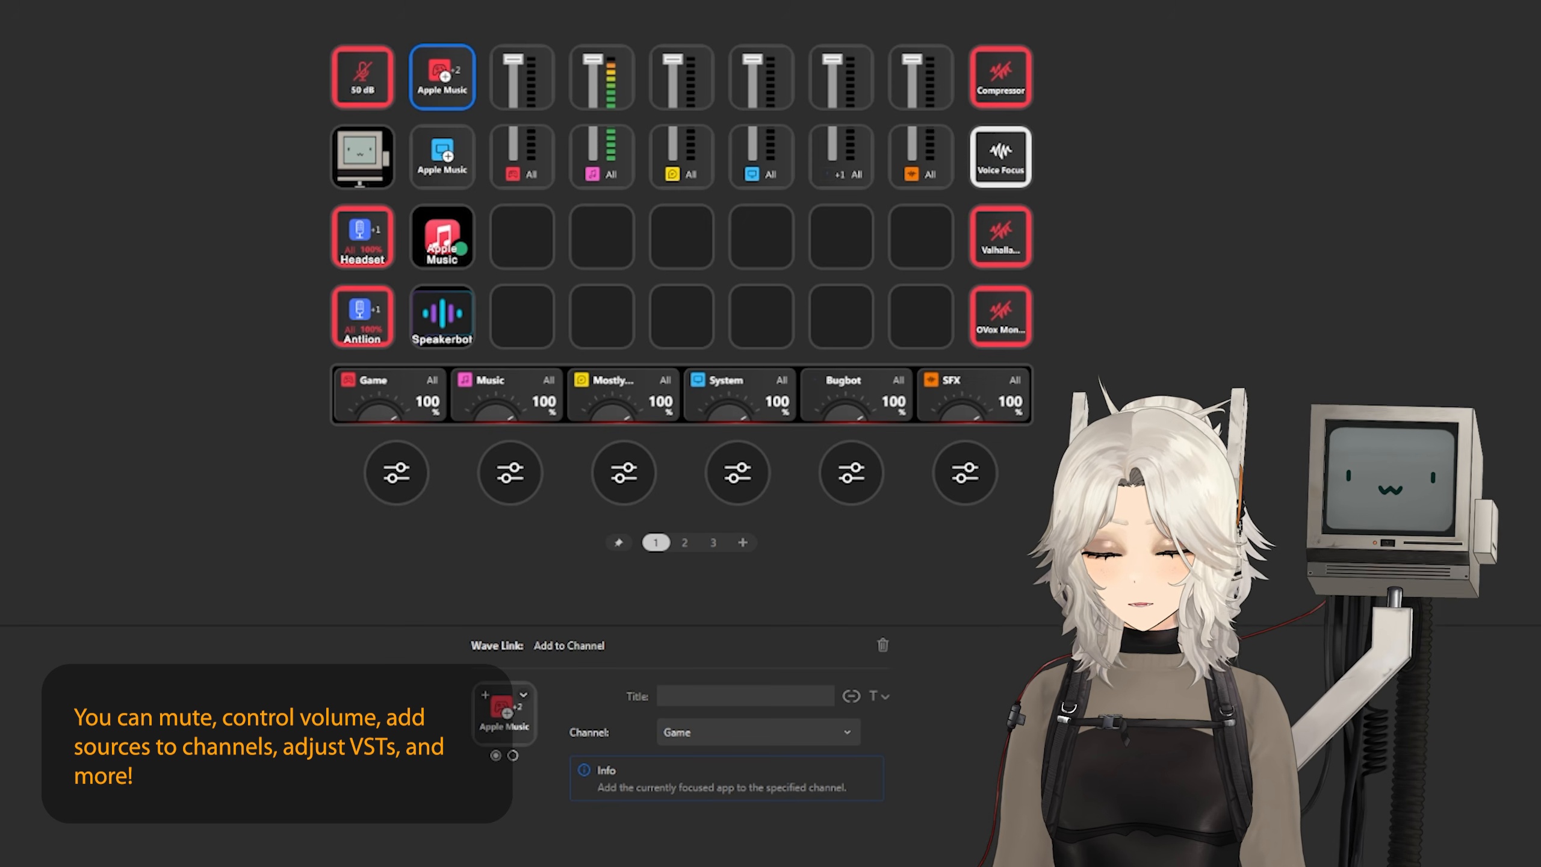
Step: Examine the Music channel's level adjustment key and the Compressor and Voice Focus audio effect keys
left_click(612, 151)
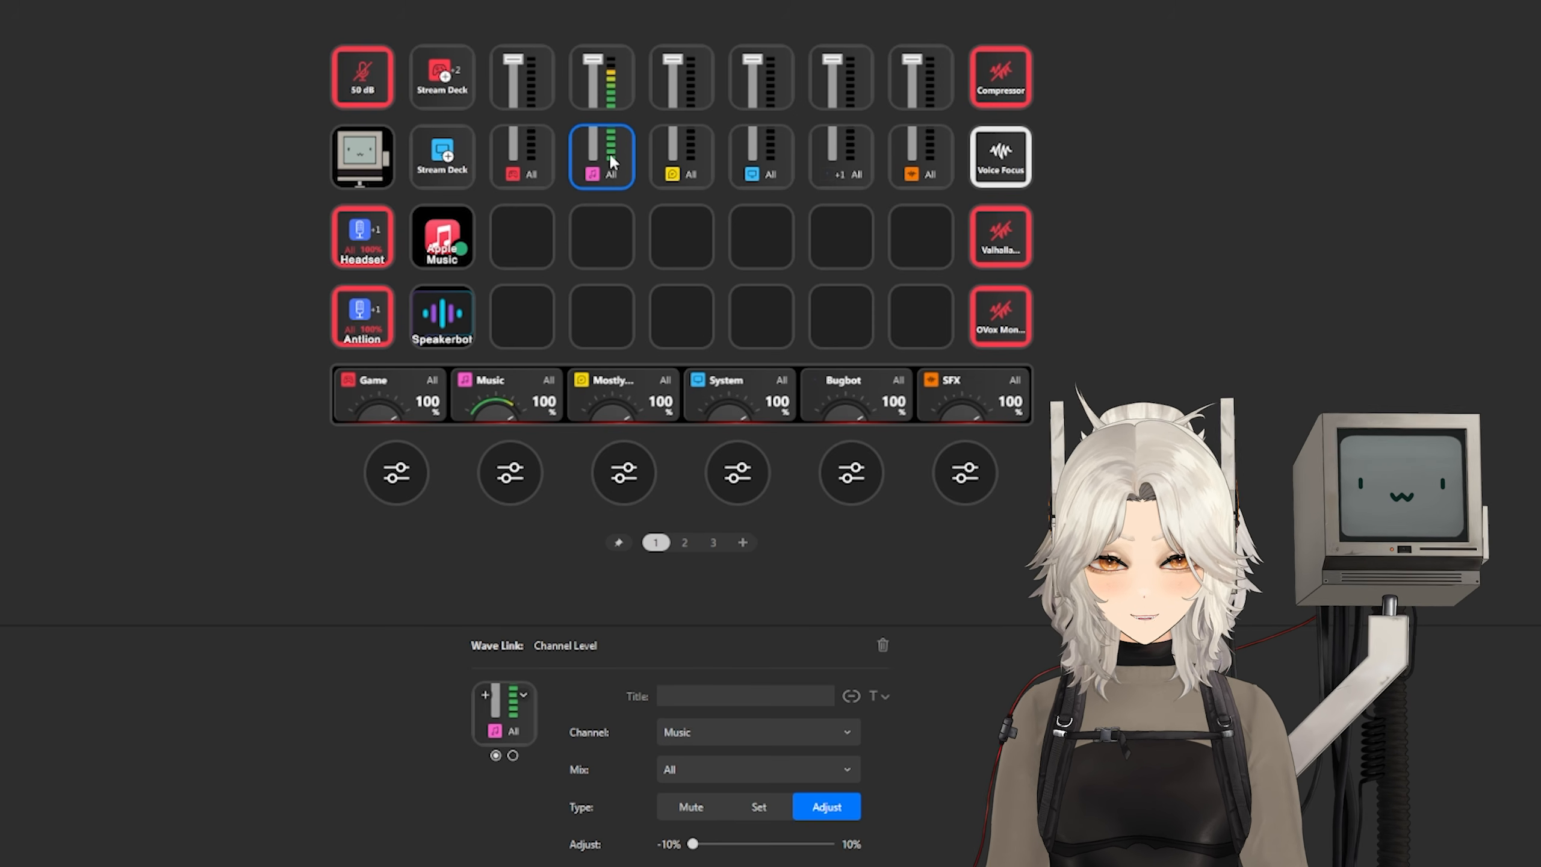
left_click(1002, 91)
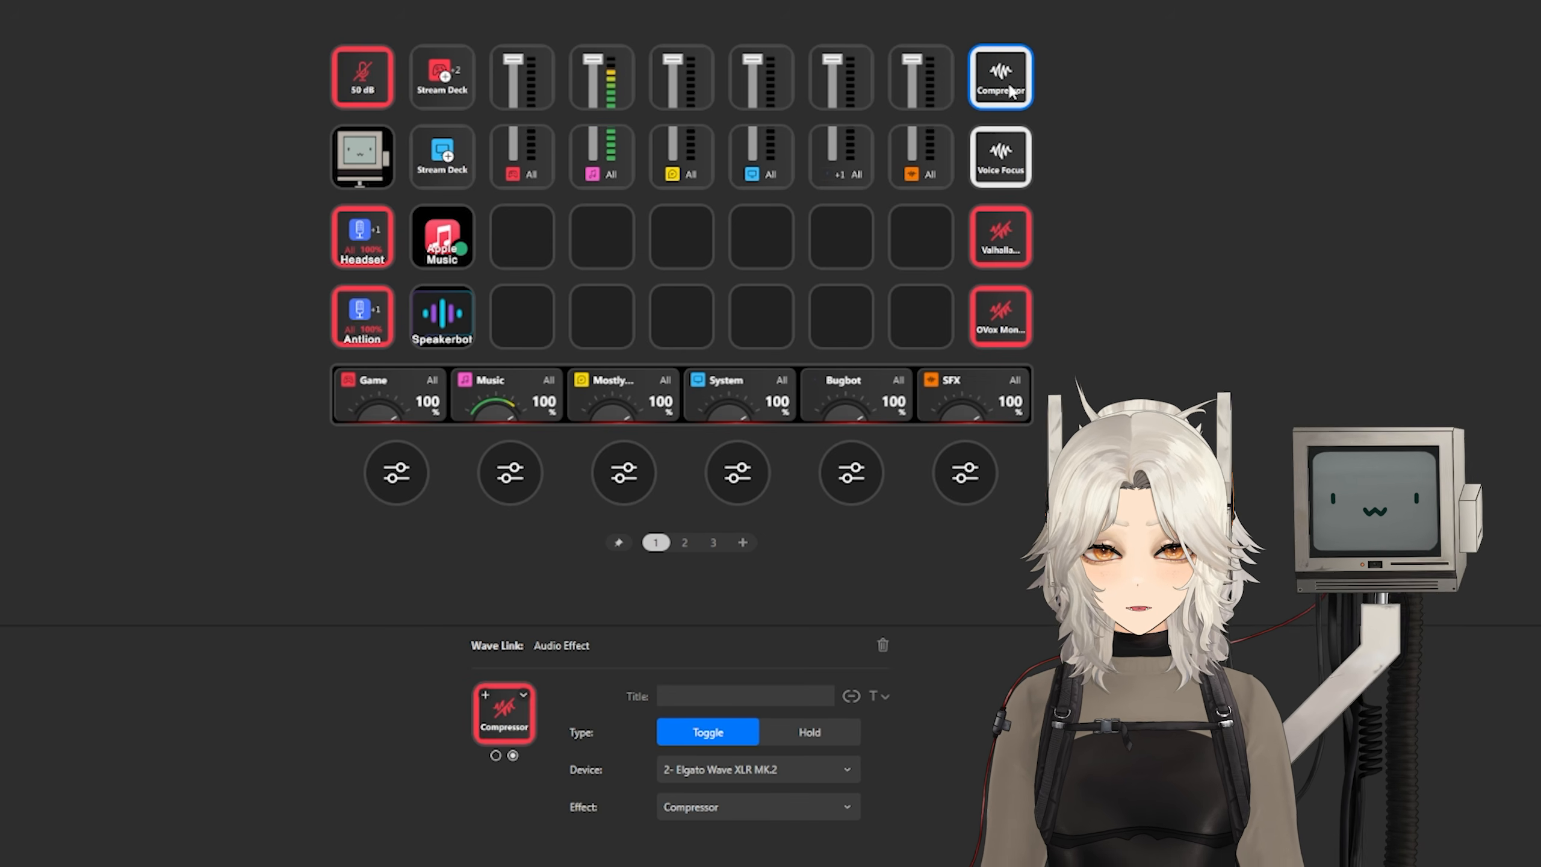
left_click(1001, 159)
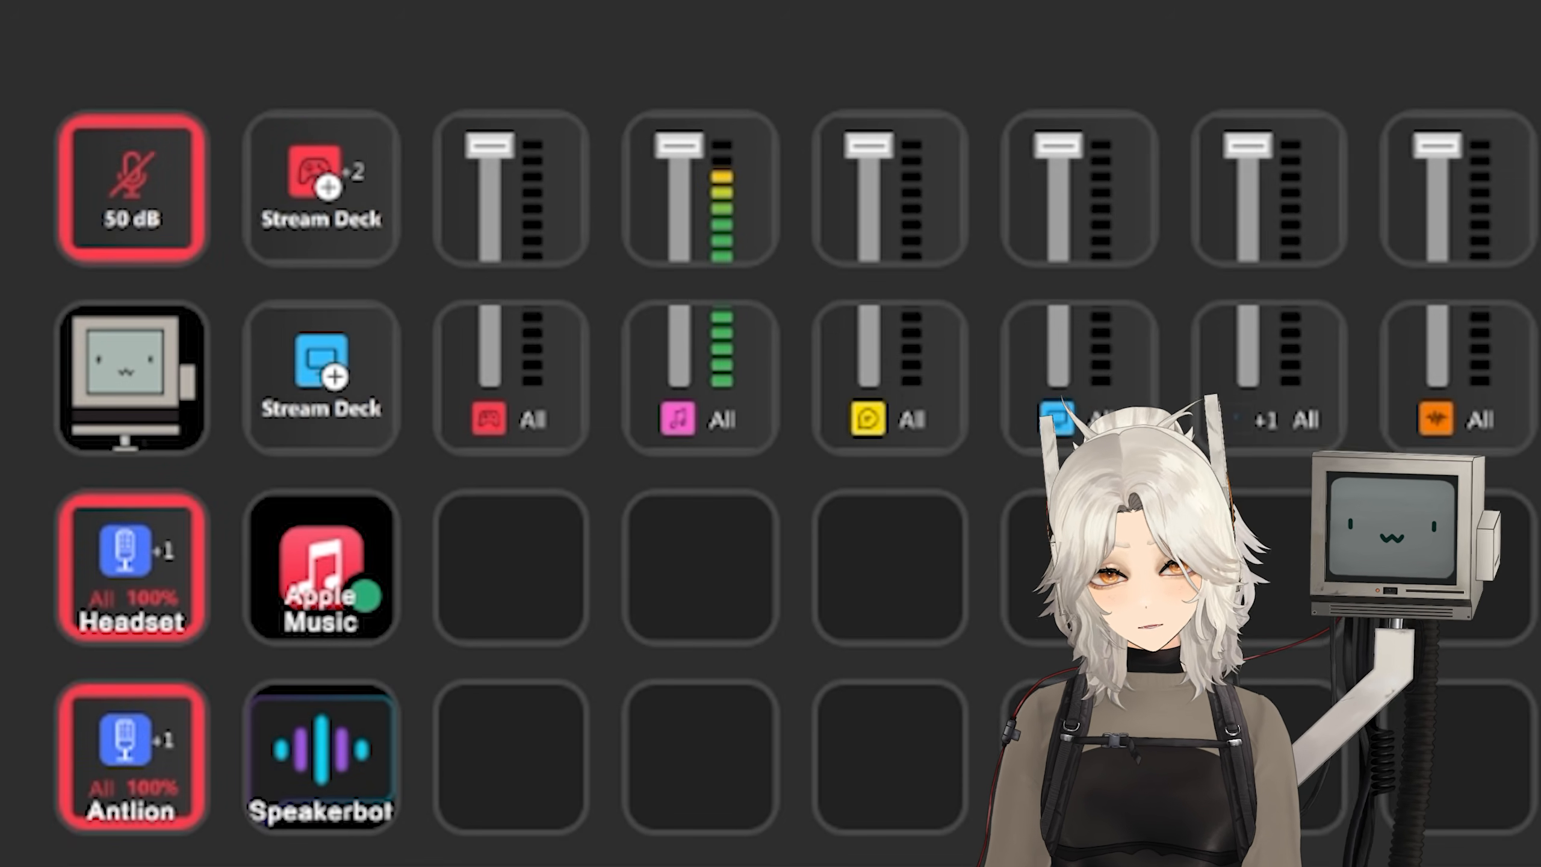